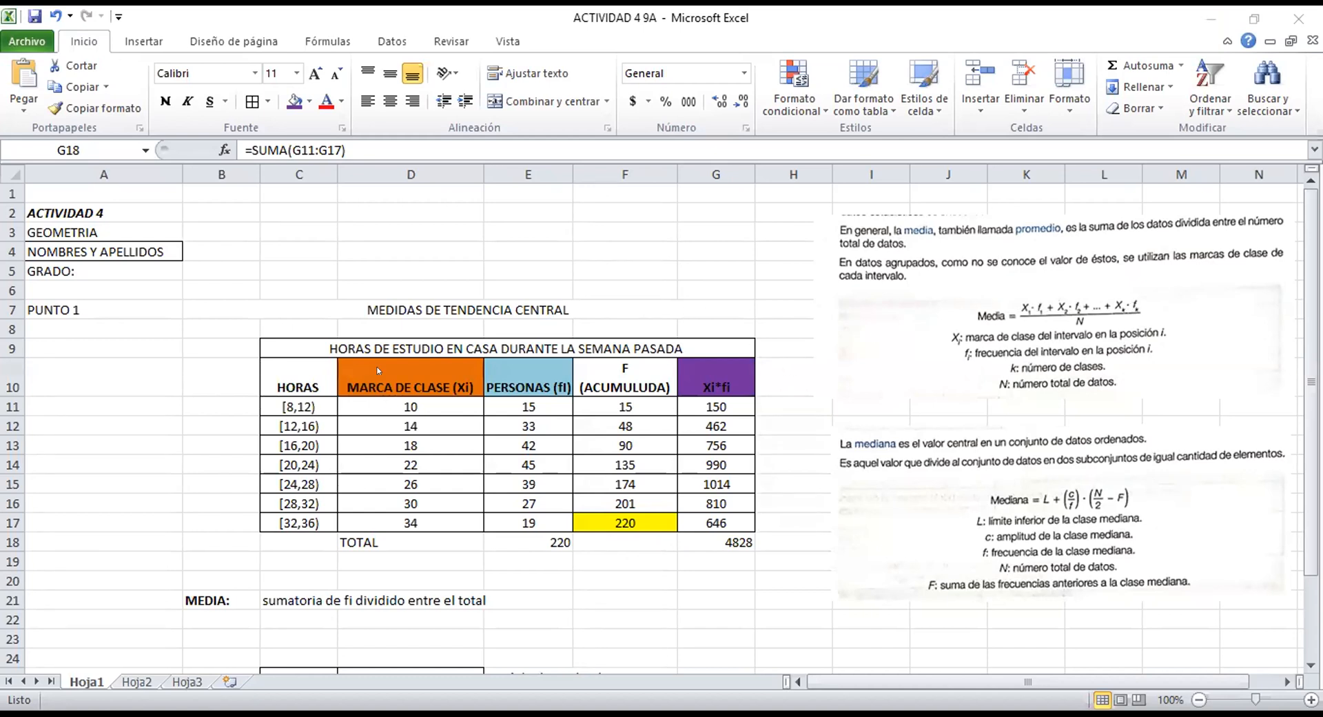
Calculate the mean in cell D22 under MEDIA with the formula =4828/220.
{"action": "left_click", "coordinate": [715, 383]}
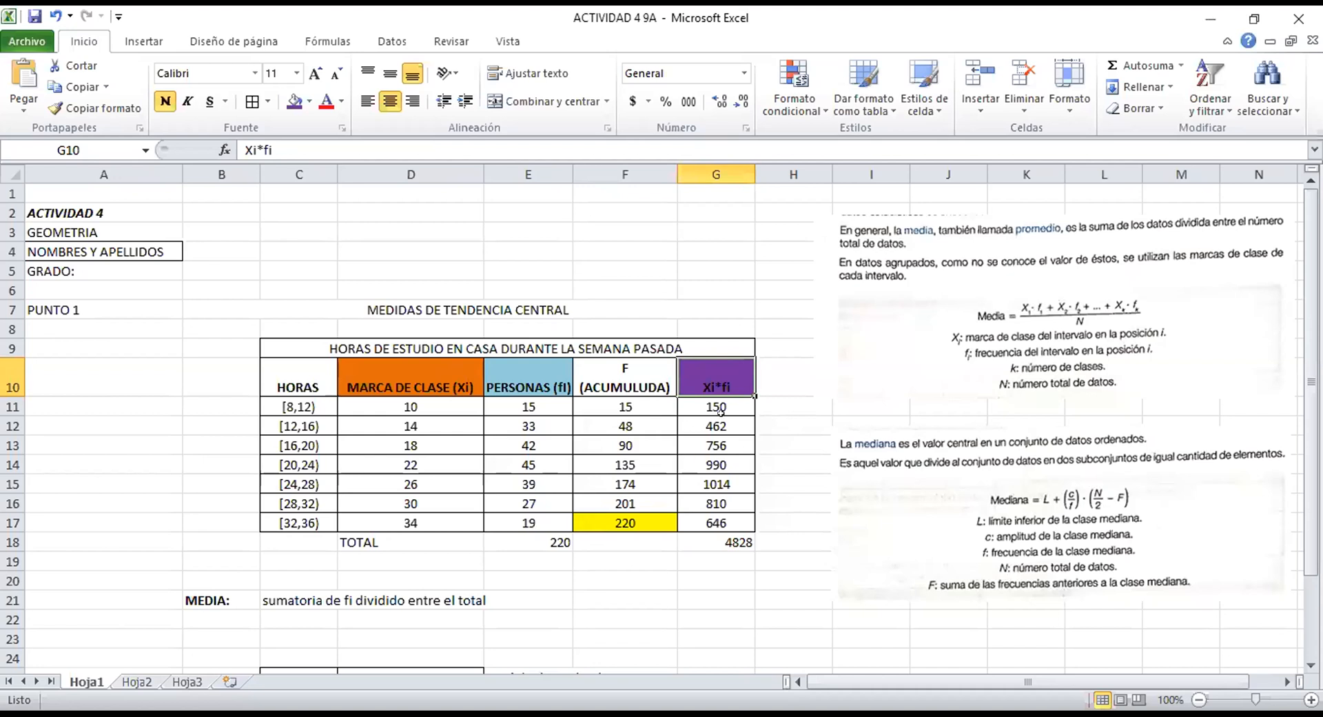
{"action": "left_click", "coordinate": [735, 536]}
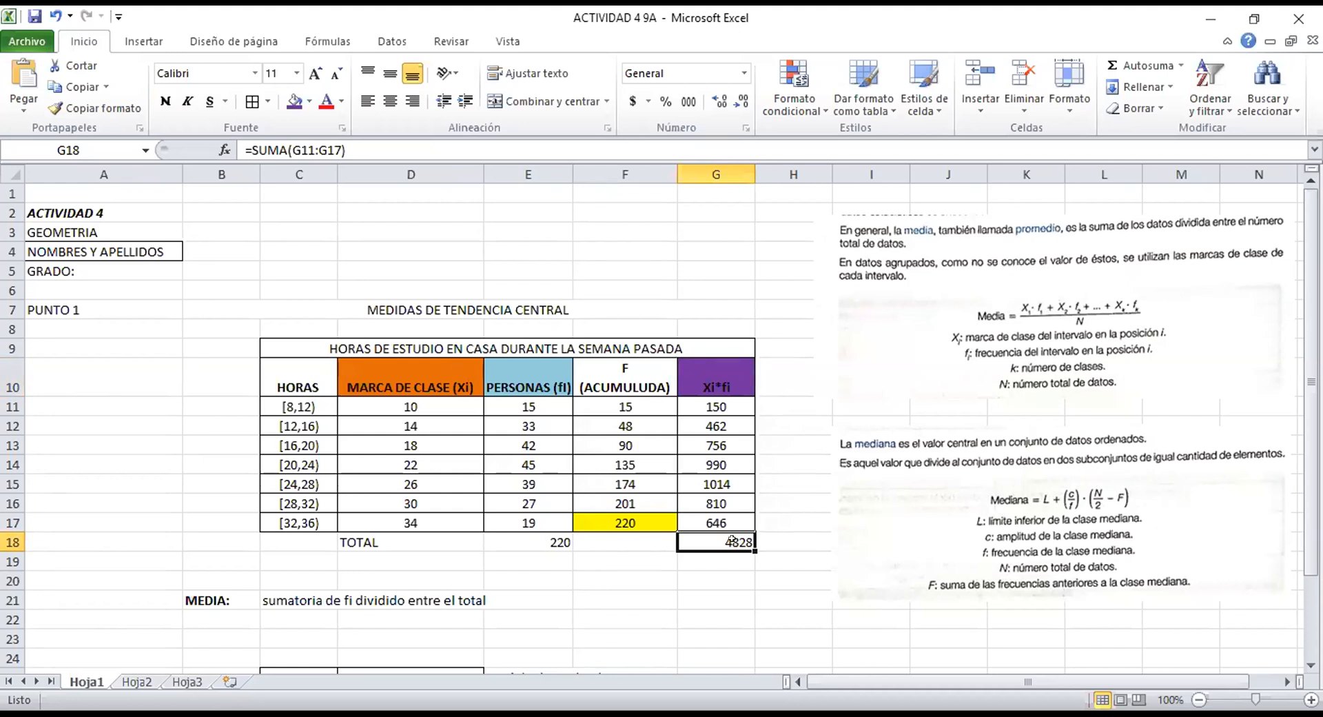
{"action": "left_click", "coordinate": [337, 618]}
{"action": "type", "text": "="}
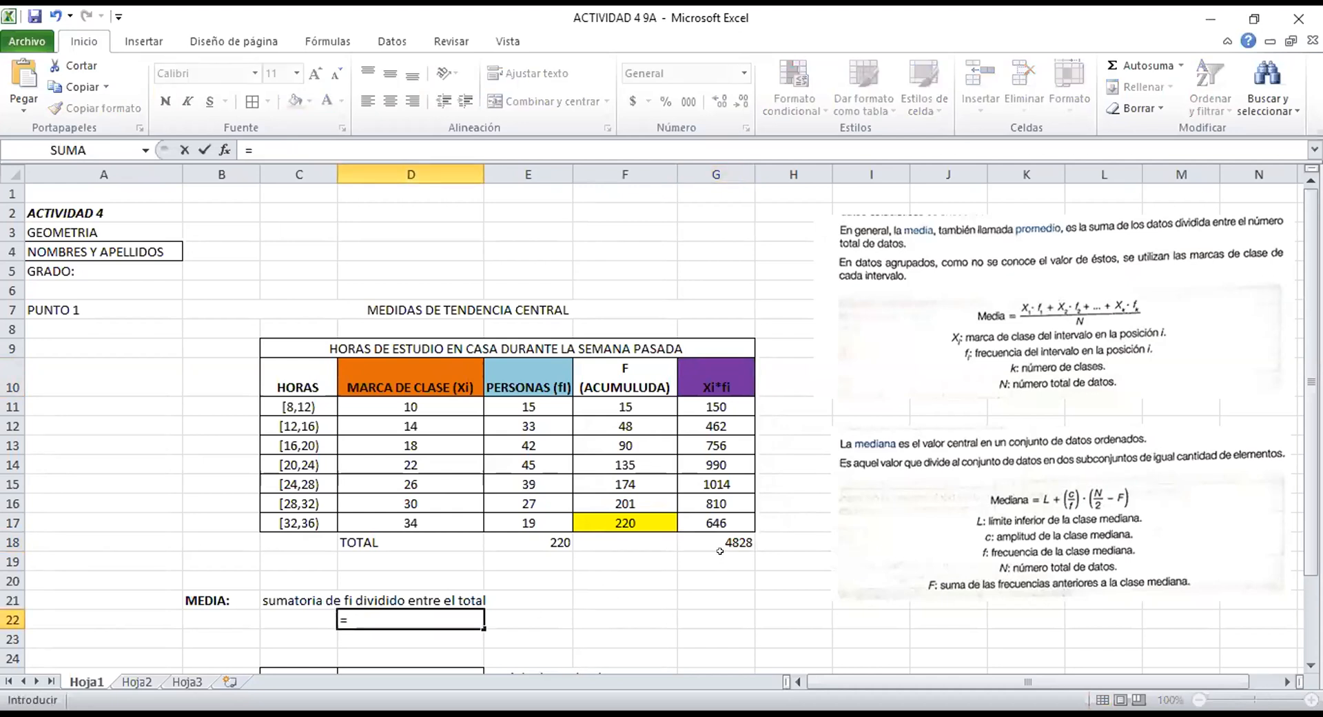
{"action": "left_click_drag", "start_coordinate": [1308, 324], "coordinate": [1308, 328]}
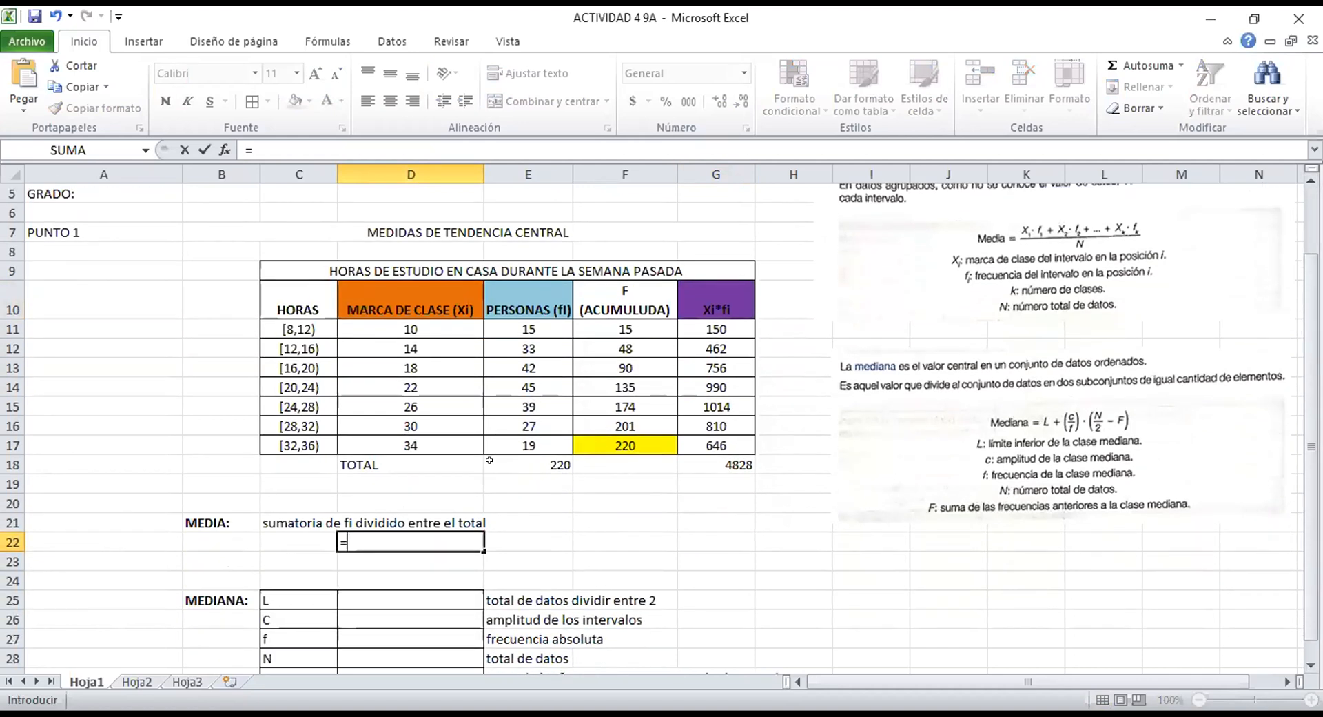
{"action": "left_click", "coordinate": [377, 536]}
{"action": "type", "text": "4828/"}
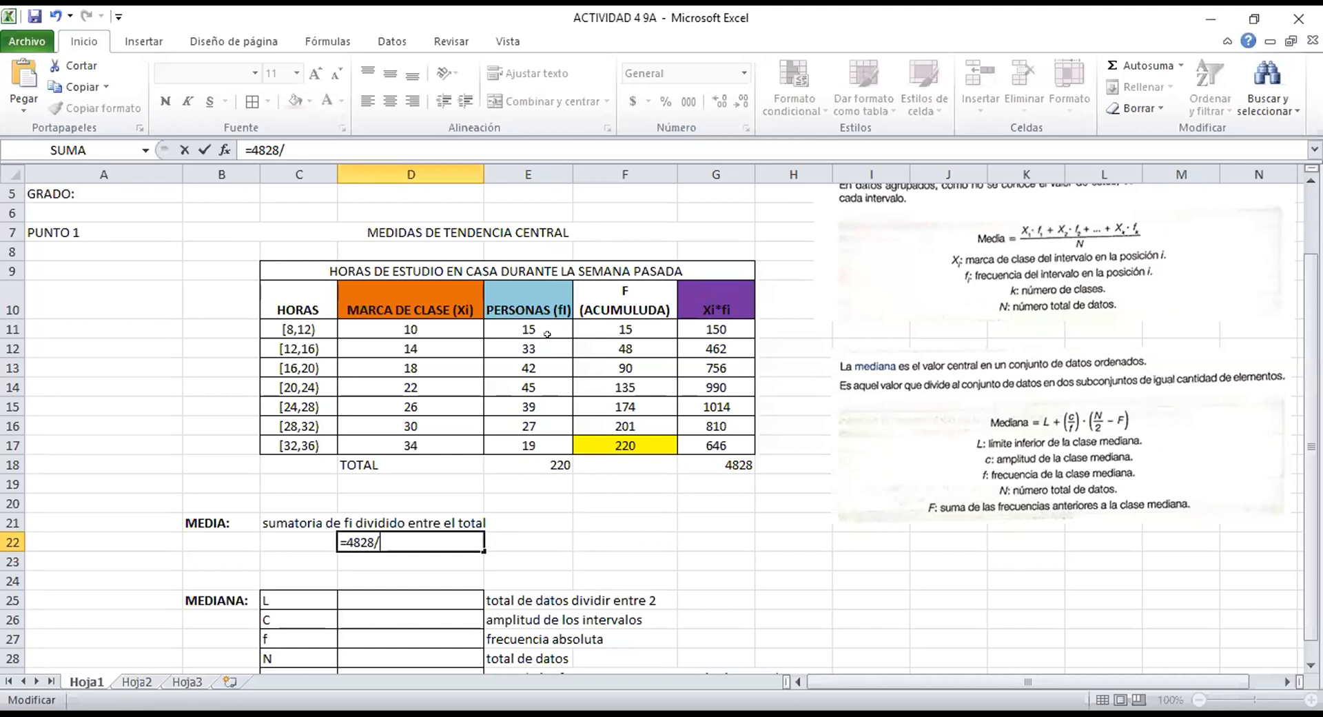
{"action": "left_click", "coordinate": [607, 444]}
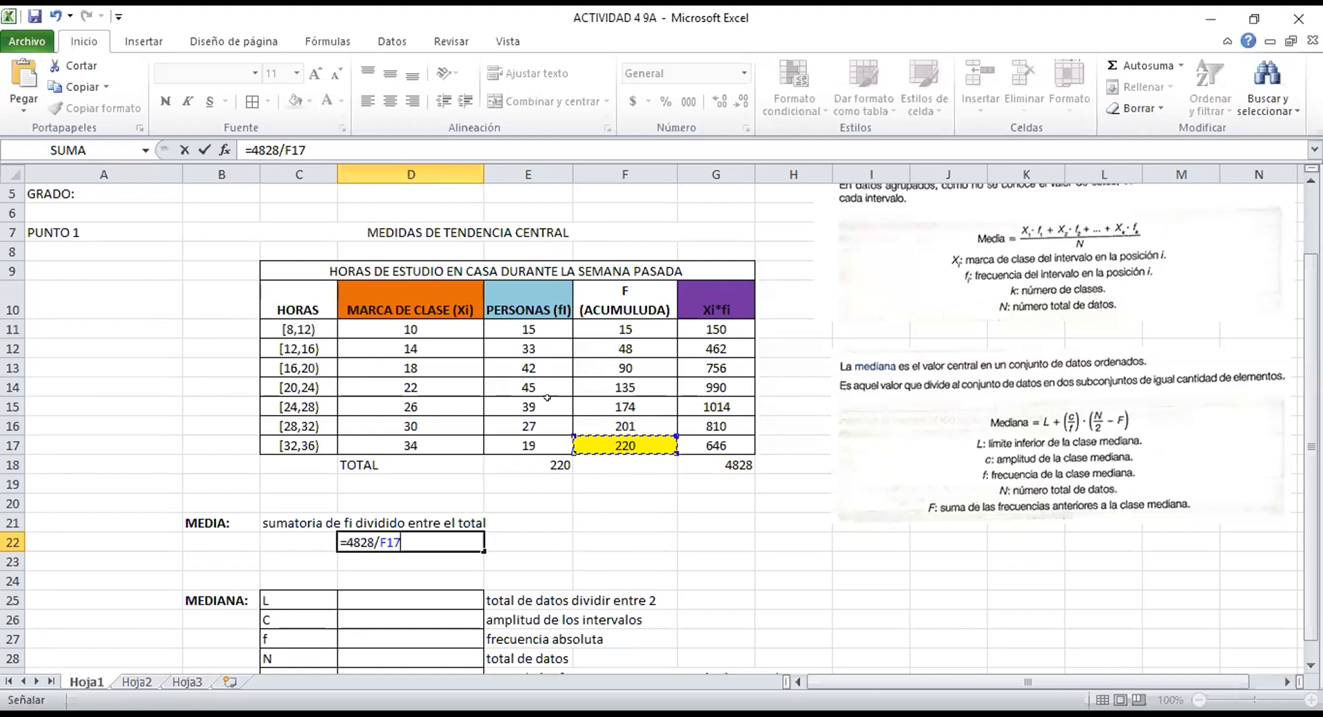
{"action": "key", "text": "BackSpace"}
{"action": "key", "text": "BackSpace"}
{"action": "key", "text": "BackSpace"}
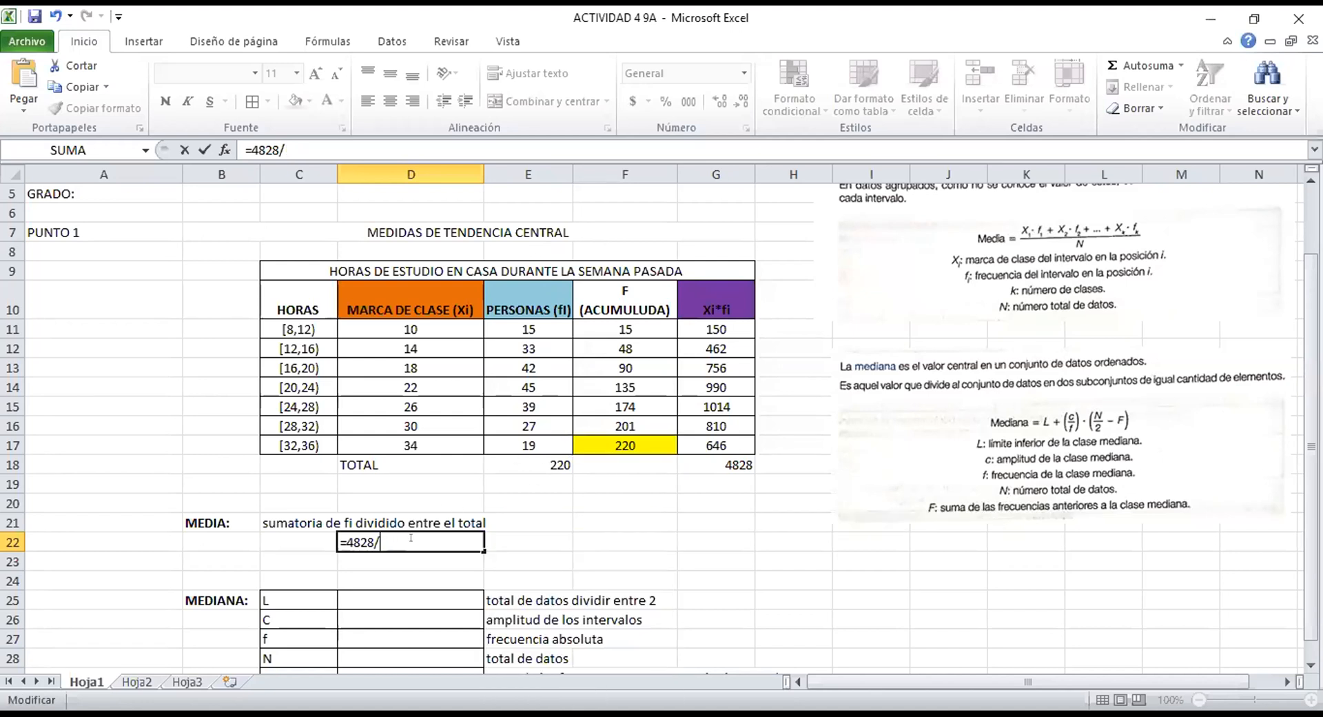
{"action": "type", "text": "220"}
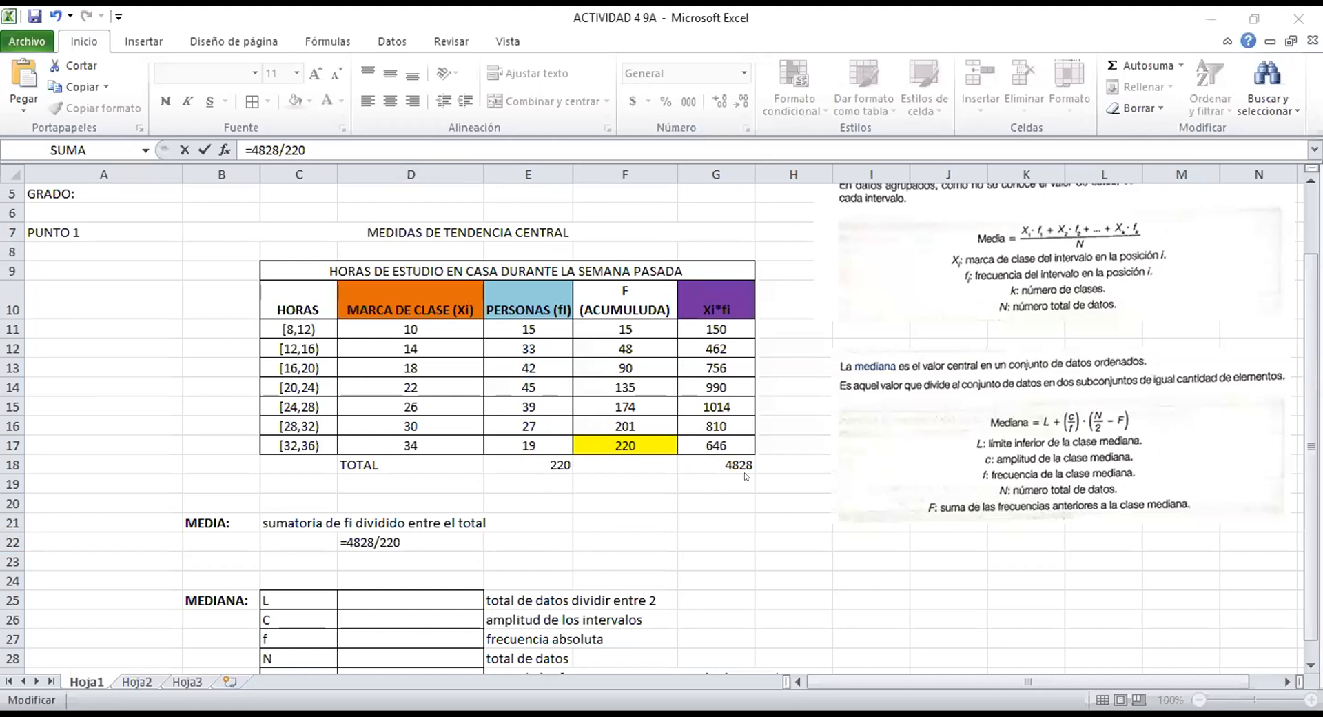
{"action": "key", "text": "Return"}
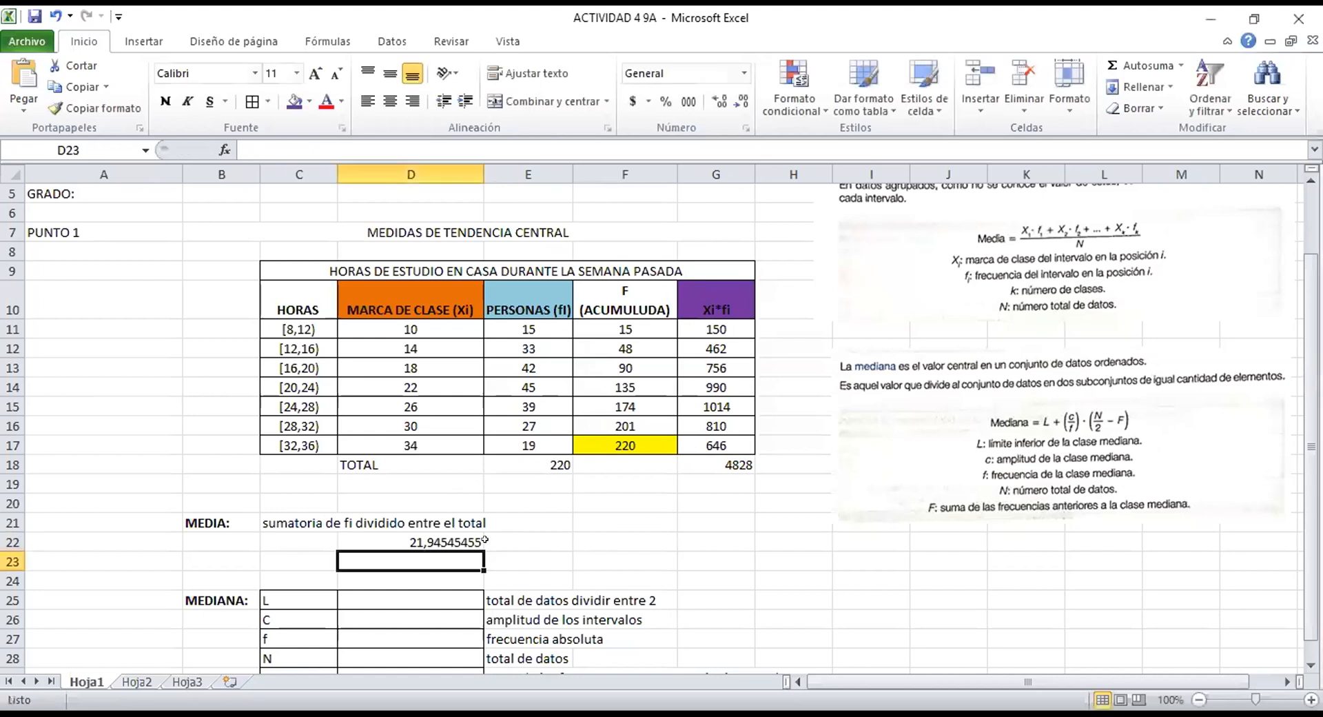
Examine the formulas behind the Xi*fi products, the class marks in the MARCA DE CLASE column and the mean in D22.
{"action": "left_click", "coordinate": [720, 322]}
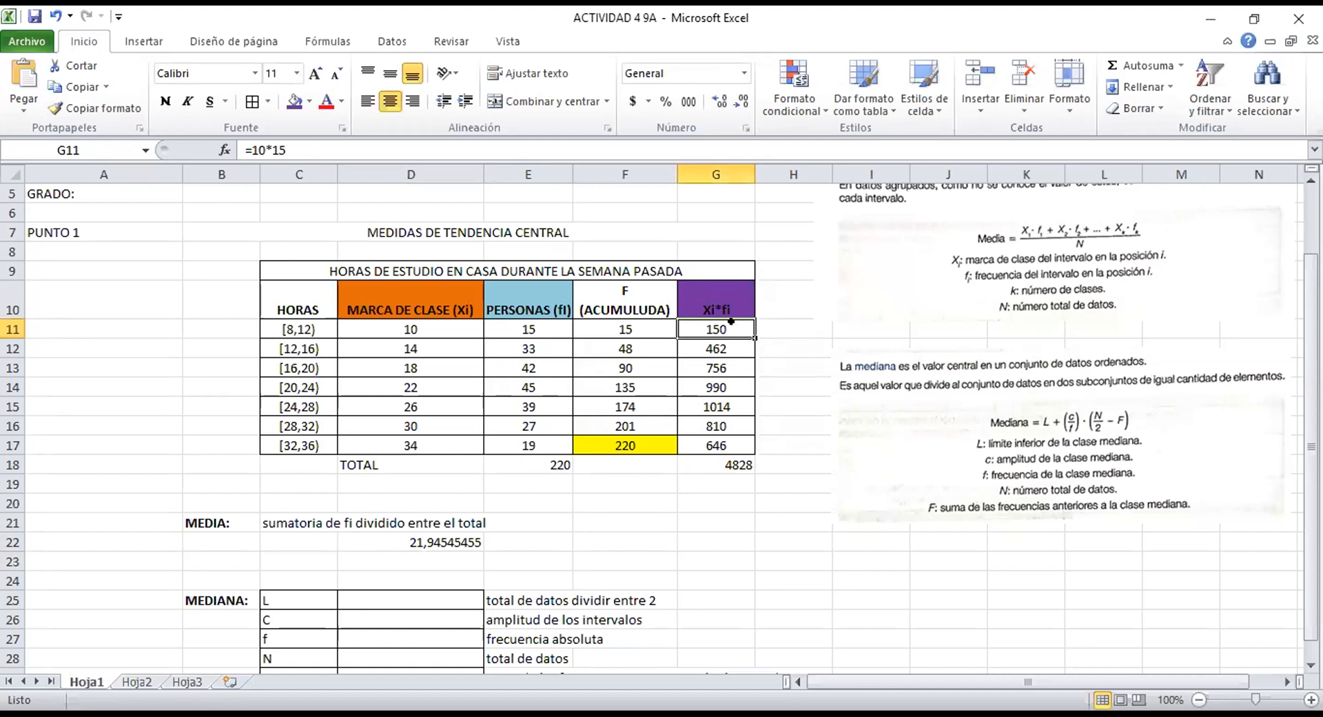
{"action": "double_click", "coordinate": [733, 322]}
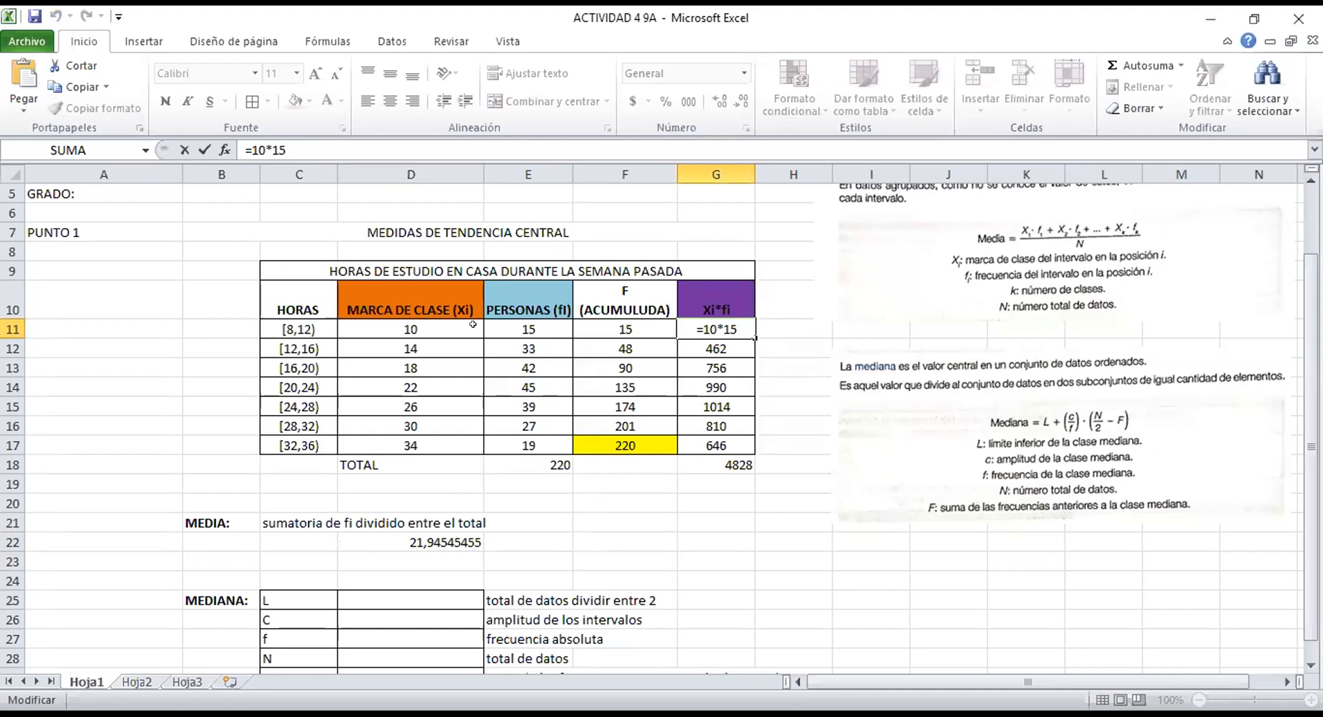
{"action": "key", "text": "Return"}
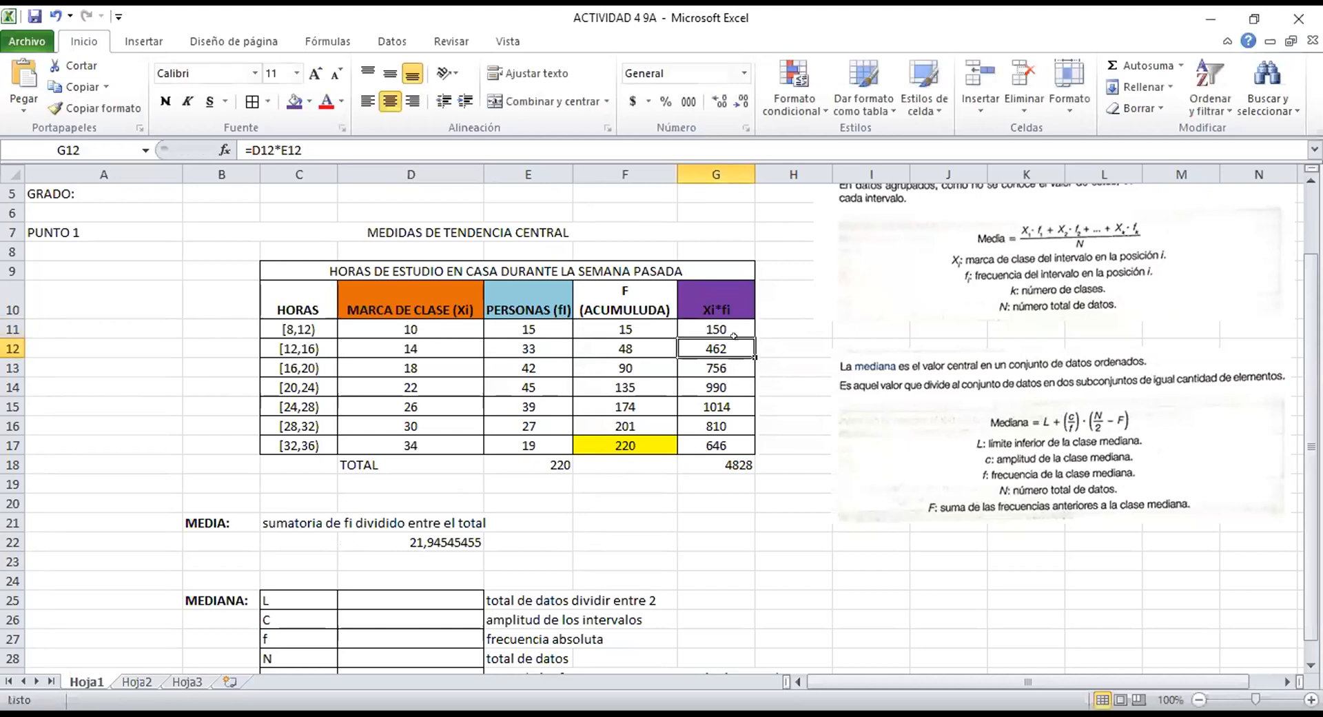
{"action": "key", "text": "F2"}
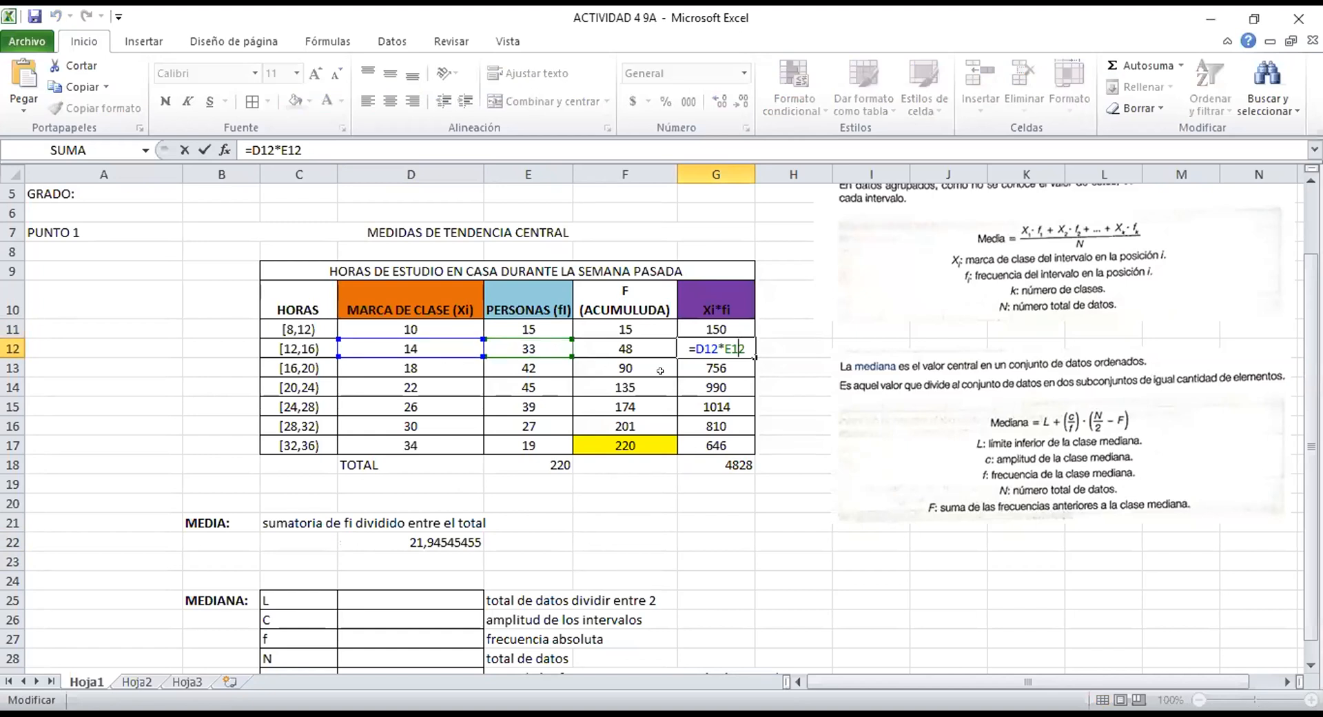
{"action": "left_click", "coordinate": [765, 357]}
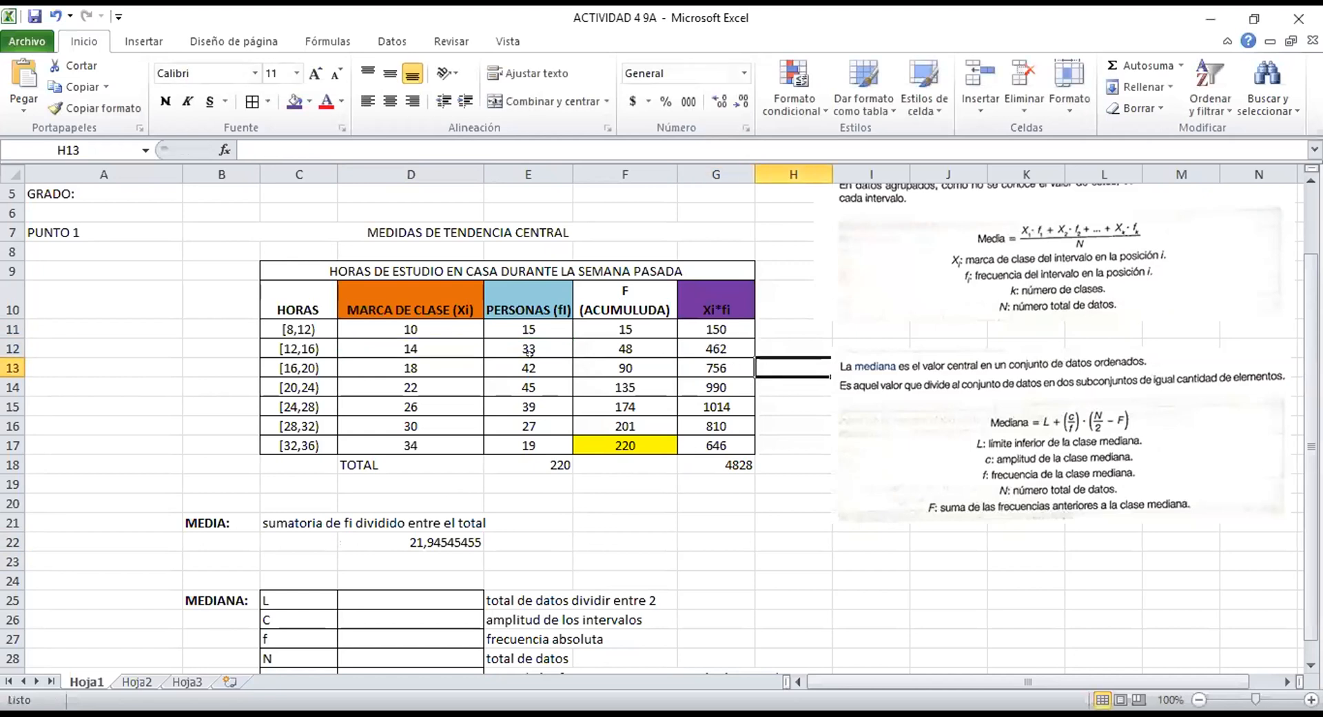
{"action": "double_click", "coordinate": [427, 348]}
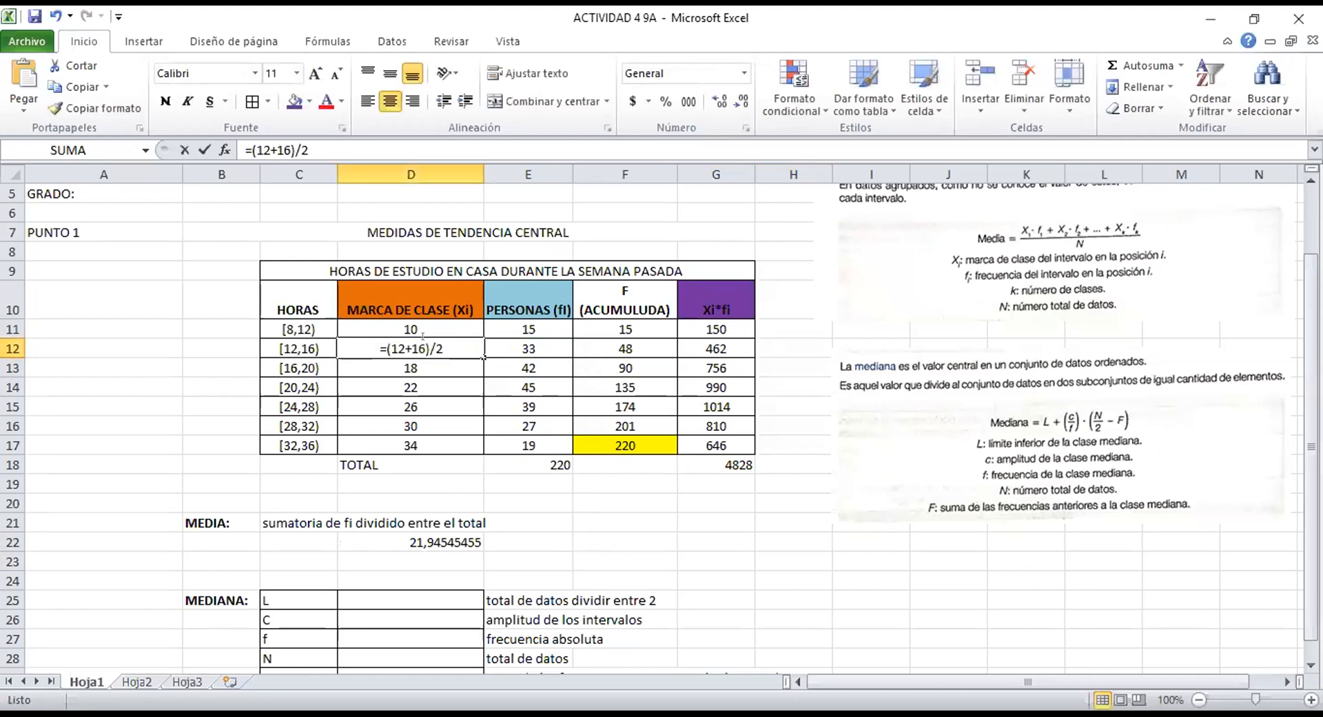
{"action": "double_click", "coordinate": [440, 371]}
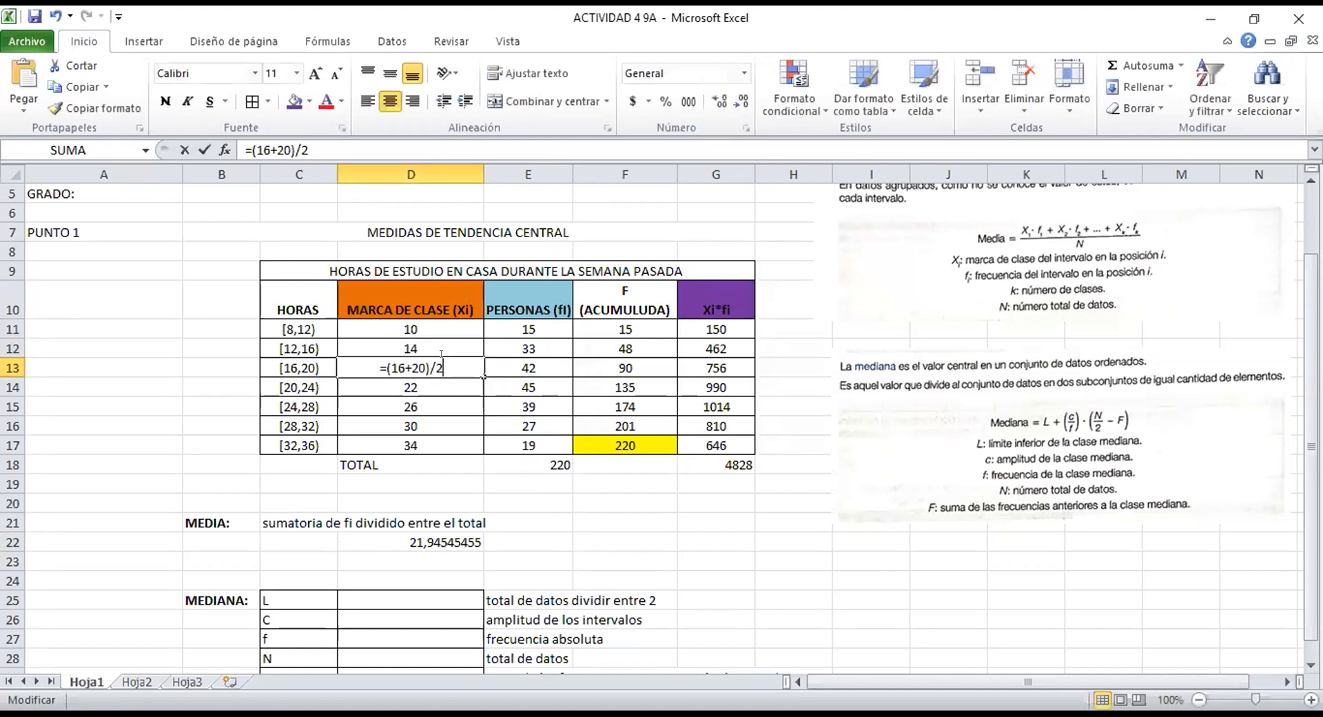
{"action": "double_click", "coordinate": [440, 390]}
{"action": "double_click", "coordinate": [440, 407]}
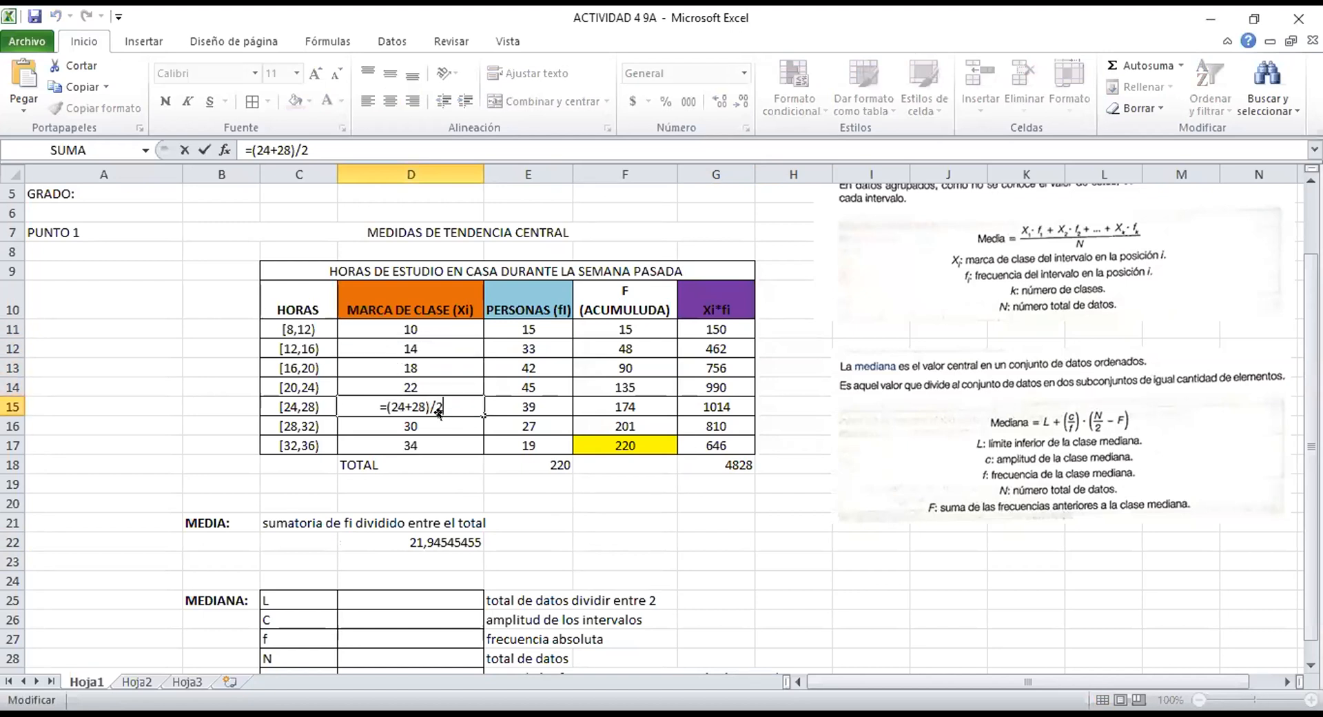
{"action": "double_click", "coordinate": [440, 426]}
{"action": "double_click", "coordinate": [439, 445]}
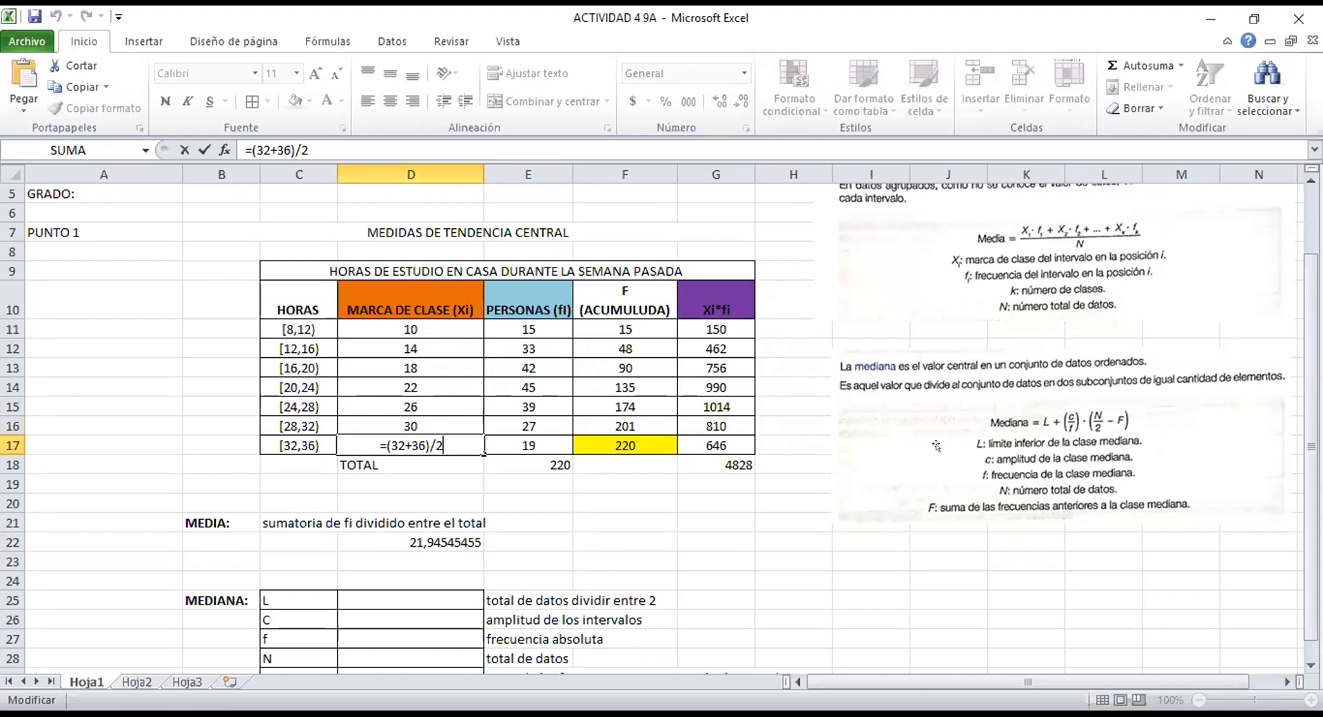
{"action": "double_click", "coordinate": [721, 441]}
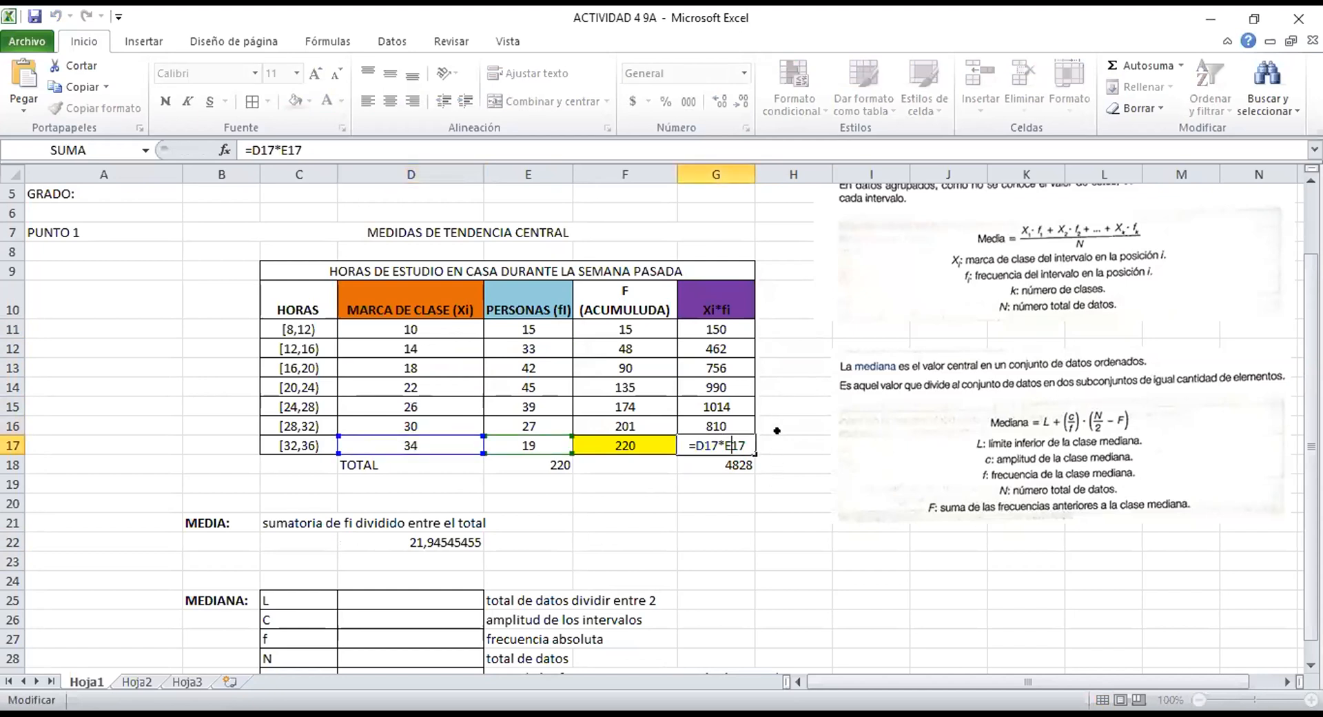
{"action": "key", "text": "Tab"}
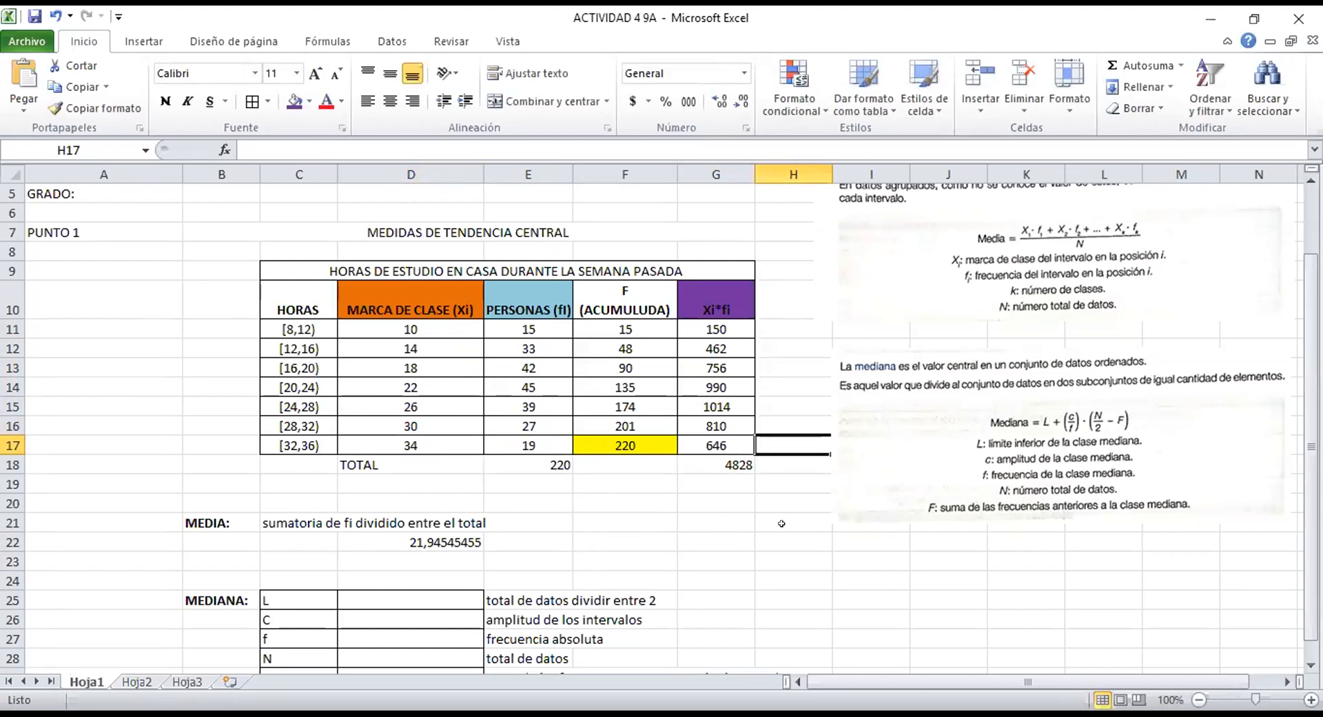
{"action": "left_click", "coordinate": [427, 542]}
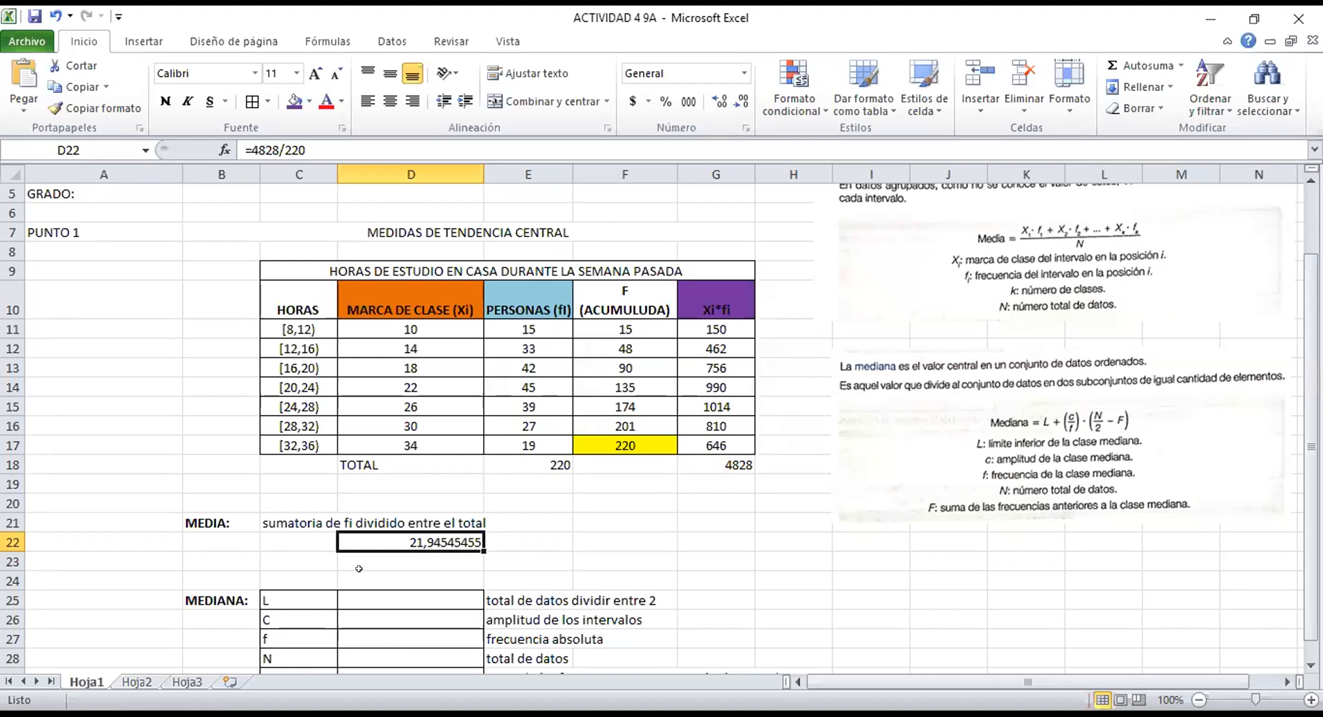
{"action": "double_click", "coordinate": [470, 538]}
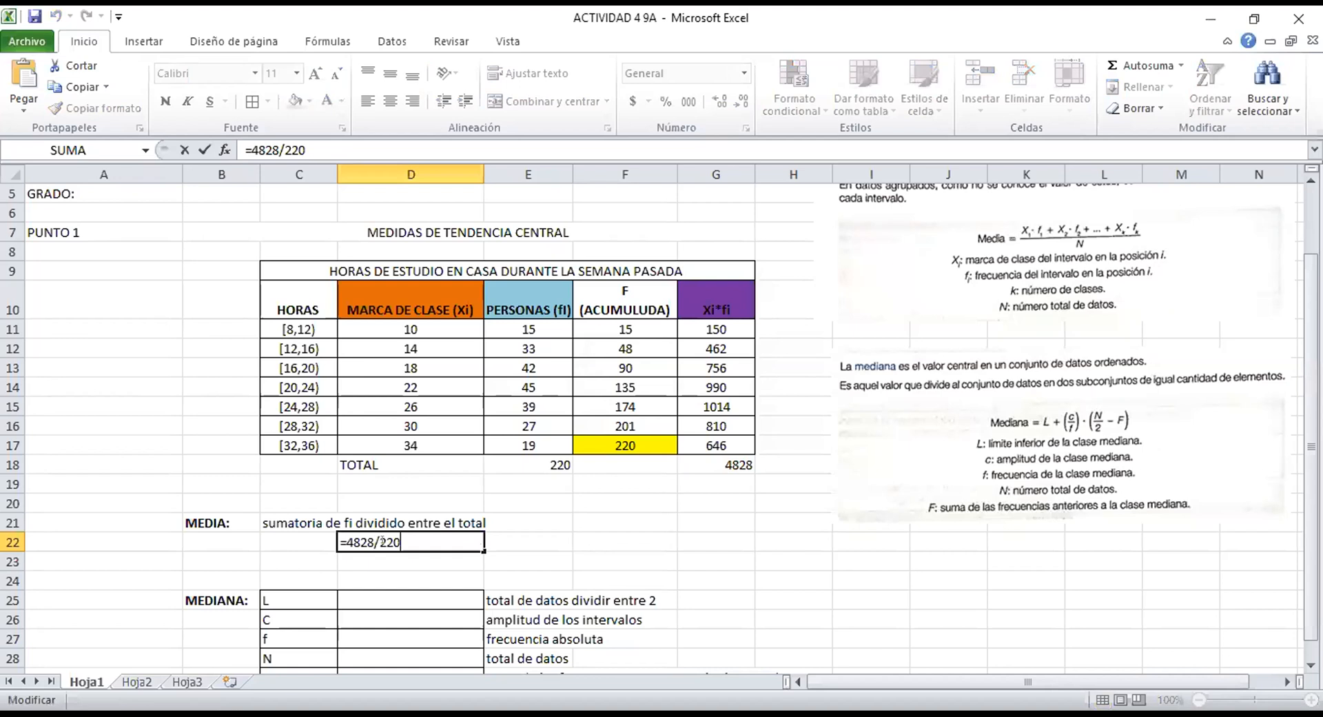
Fill the Xi*fi total in cell G18 with a light red theme colour.
{"action": "left_click", "coordinate": [732, 463]}
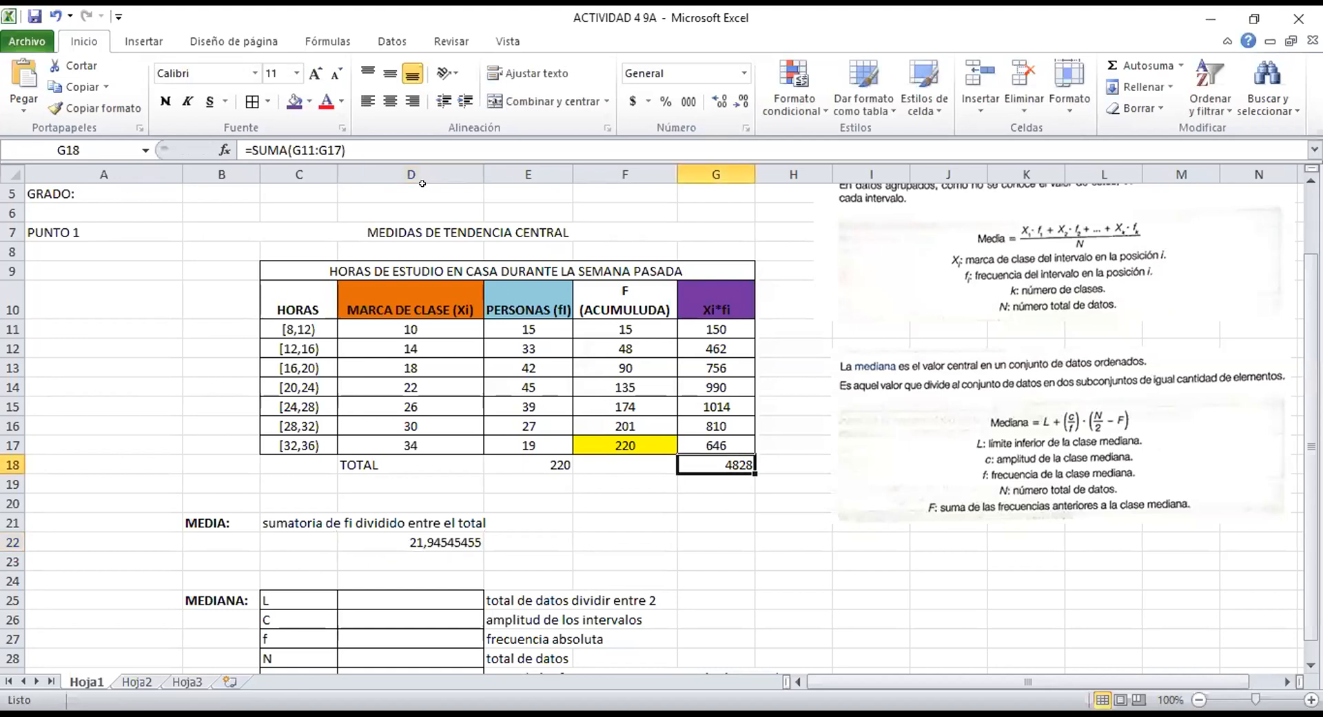
{"action": "left_click", "coordinate": [309, 103]}
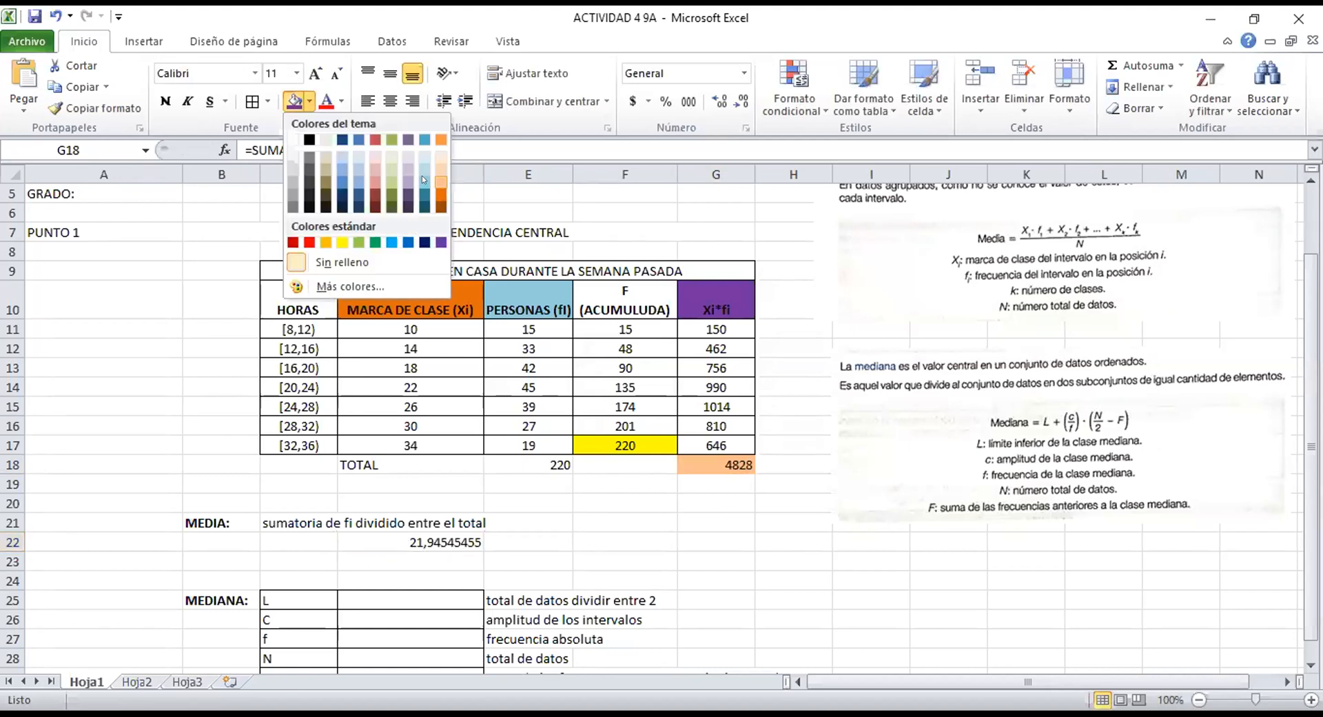
{"action": "left_click", "coordinate": [372, 176]}
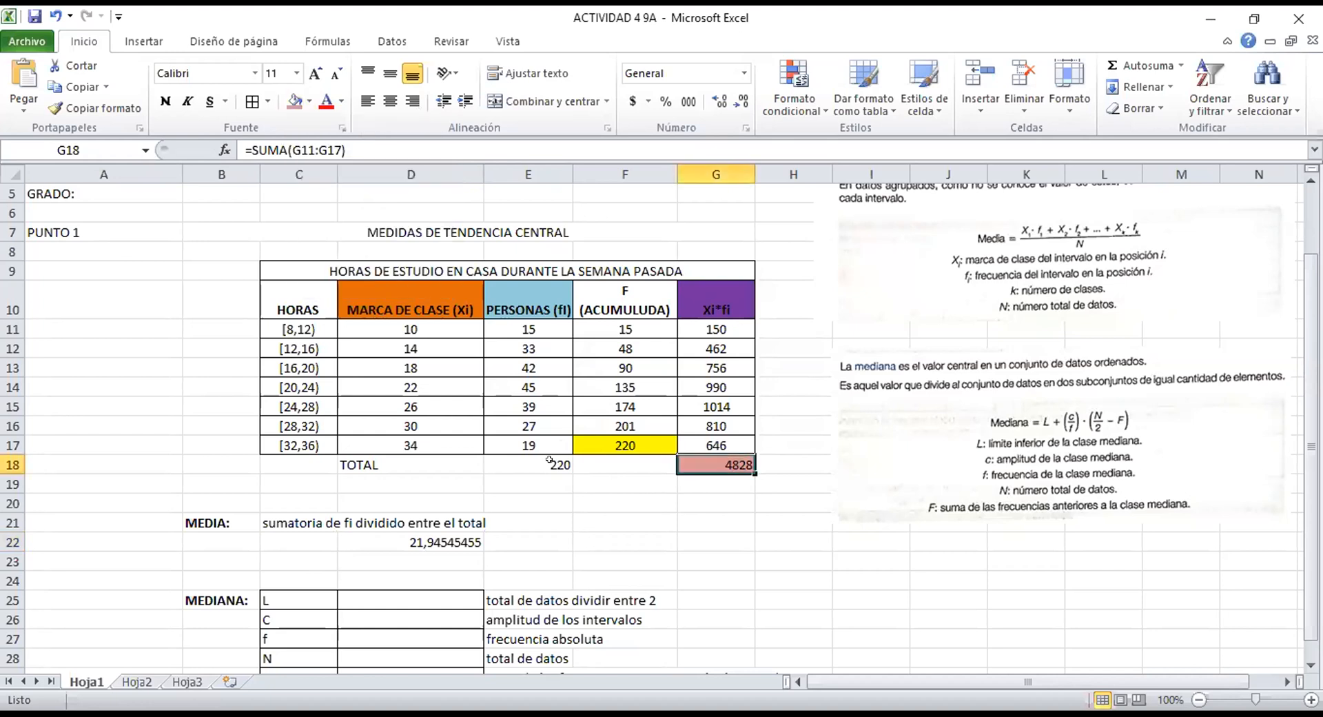
Reduce the displayed decimals of the mean in D22 until it shows as a whole number.
{"action": "left_click", "coordinate": [641, 444]}
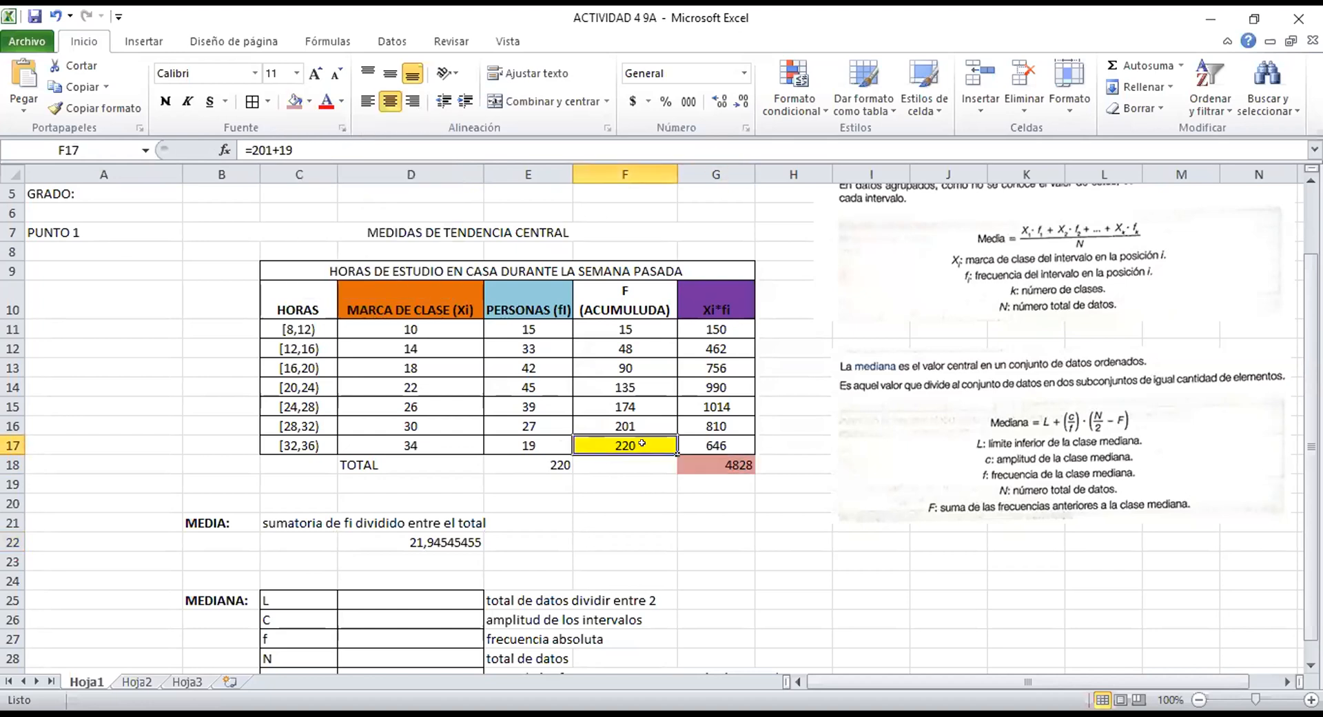
{"action": "double_click", "coordinate": [458, 536]}
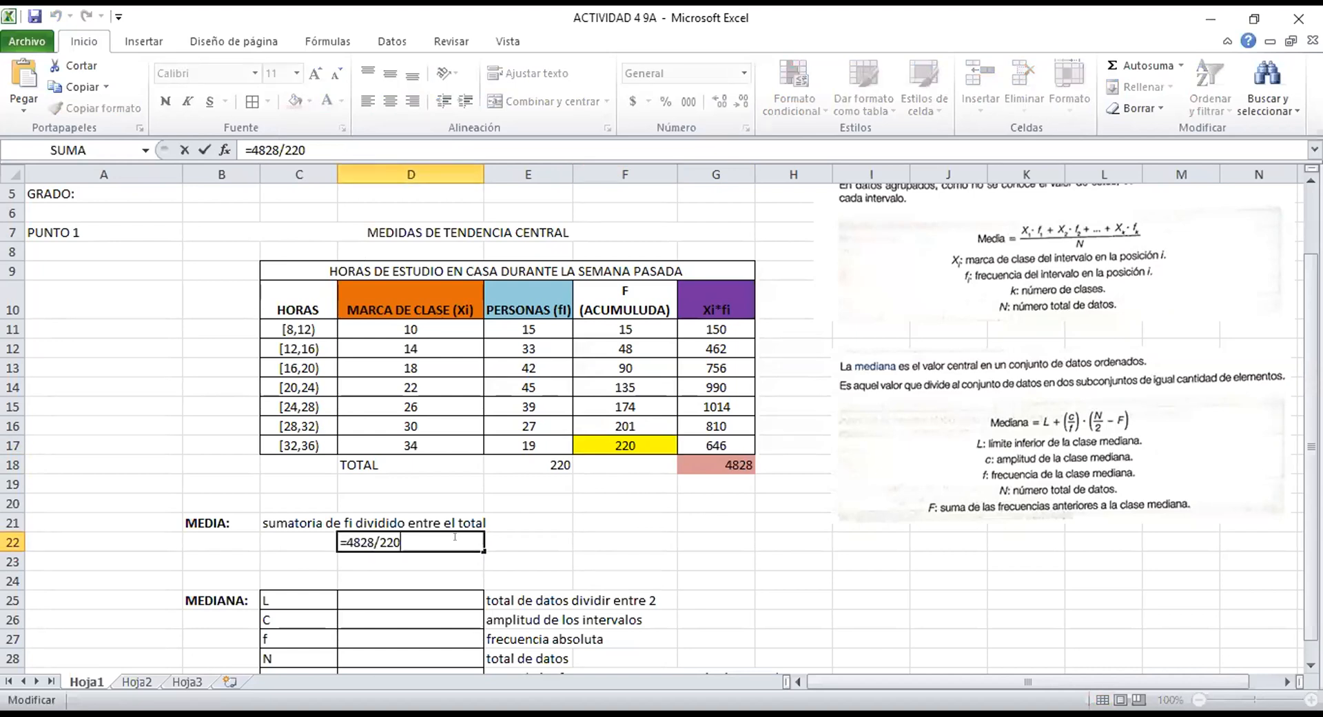
{"action": "key", "text": "Return"}
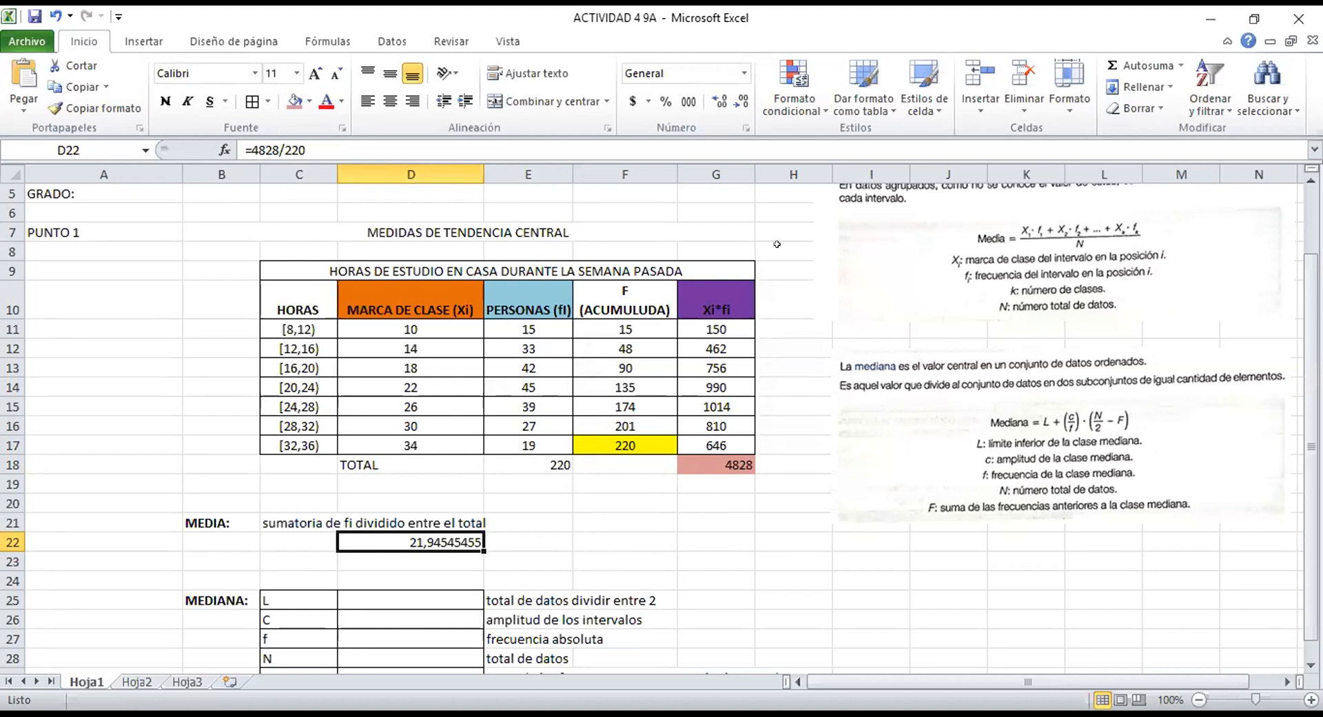
{"action": "left_click", "coordinate": [735, 103]}
{"action": "left_click", "coordinate": [735, 103]}
{"action": "left_click", "coordinate": [735, 103]}
{"action": "left_click", "coordinate": [735, 103]}
{"action": "left_click", "coordinate": [735, 104]}
{"action": "left_click", "coordinate": [736, 104]}
{"action": "left_click", "coordinate": [736, 103]}
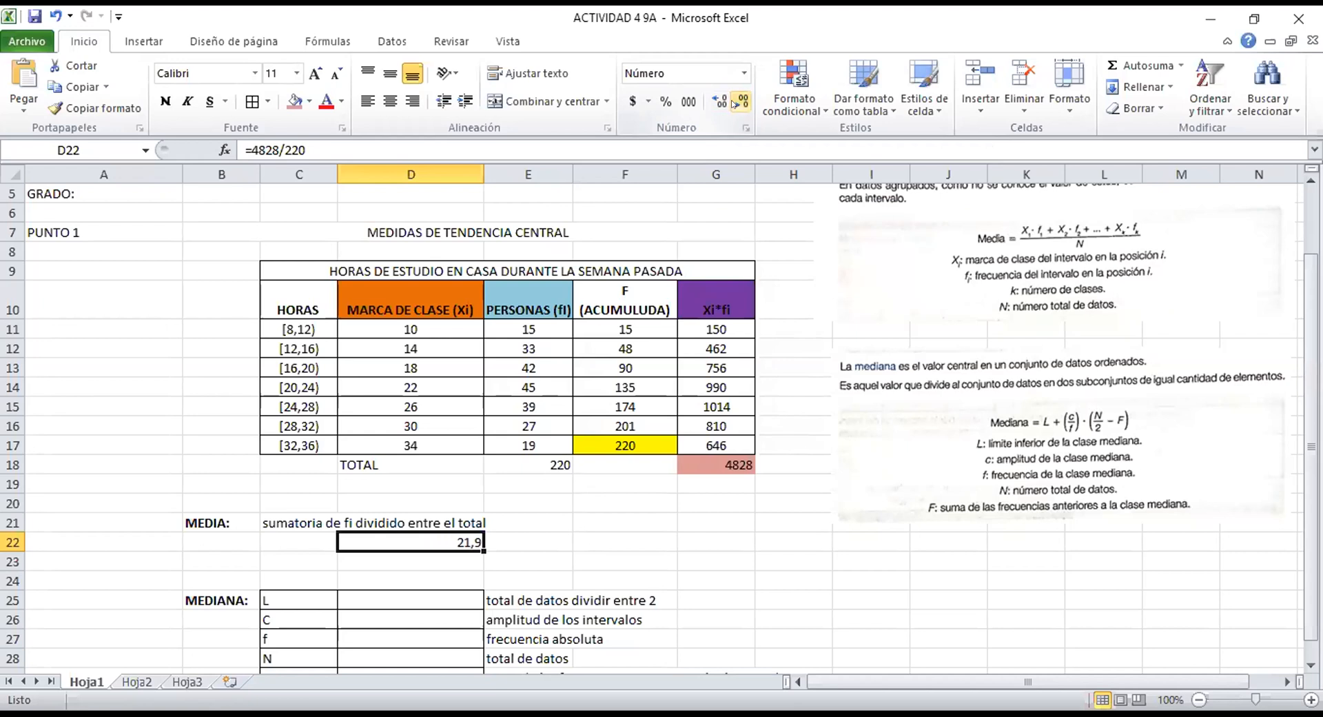
{"action": "left_click", "coordinate": [735, 104]}
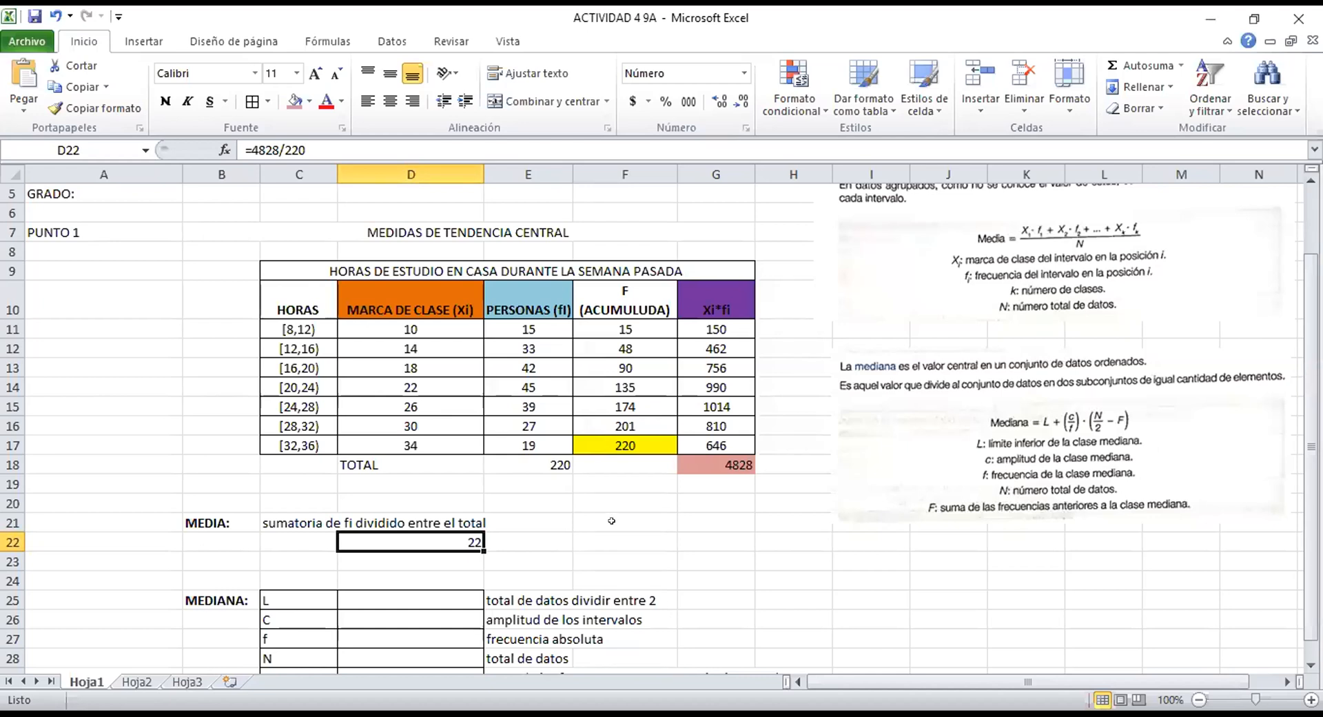
Display the mean in D22 with two decimal places.
{"action": "double_click", "coordinate": [444, 537]}
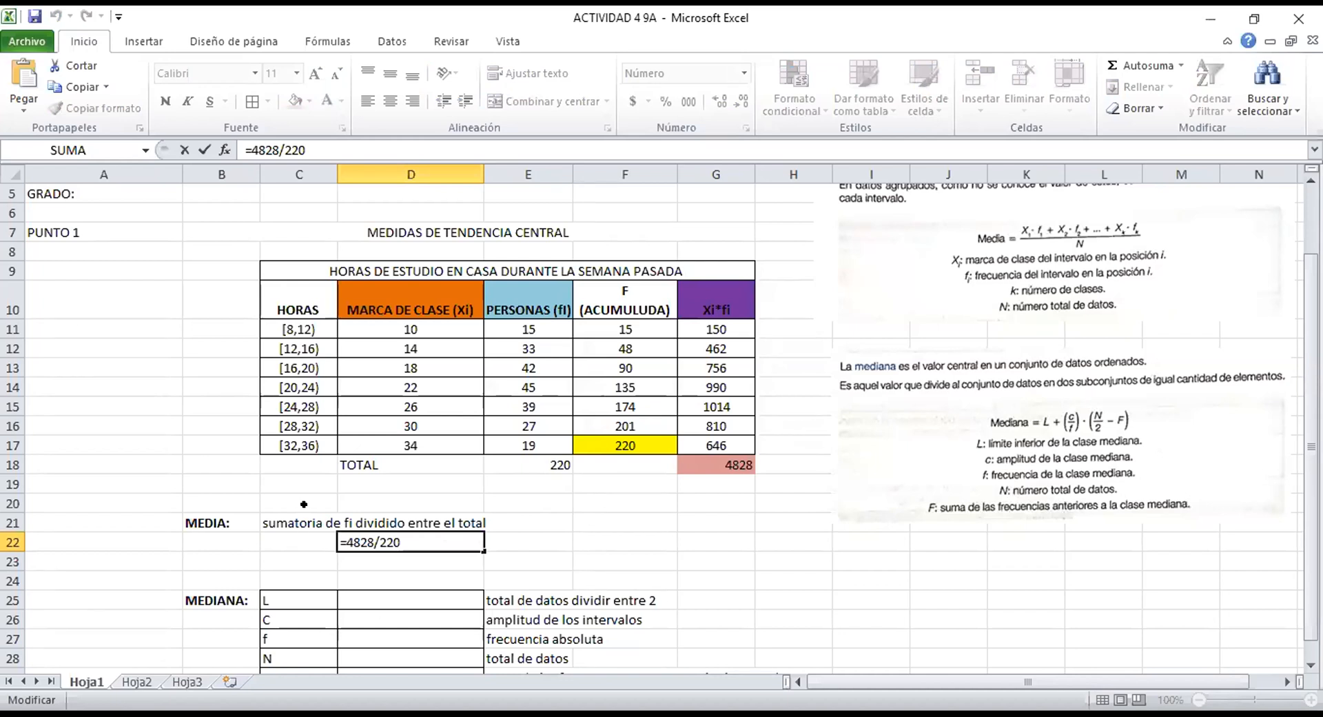
{"action": "left_click", "coordinate": [344, 518]}
{"action": "left_click", "coordinate": [442, 537]}
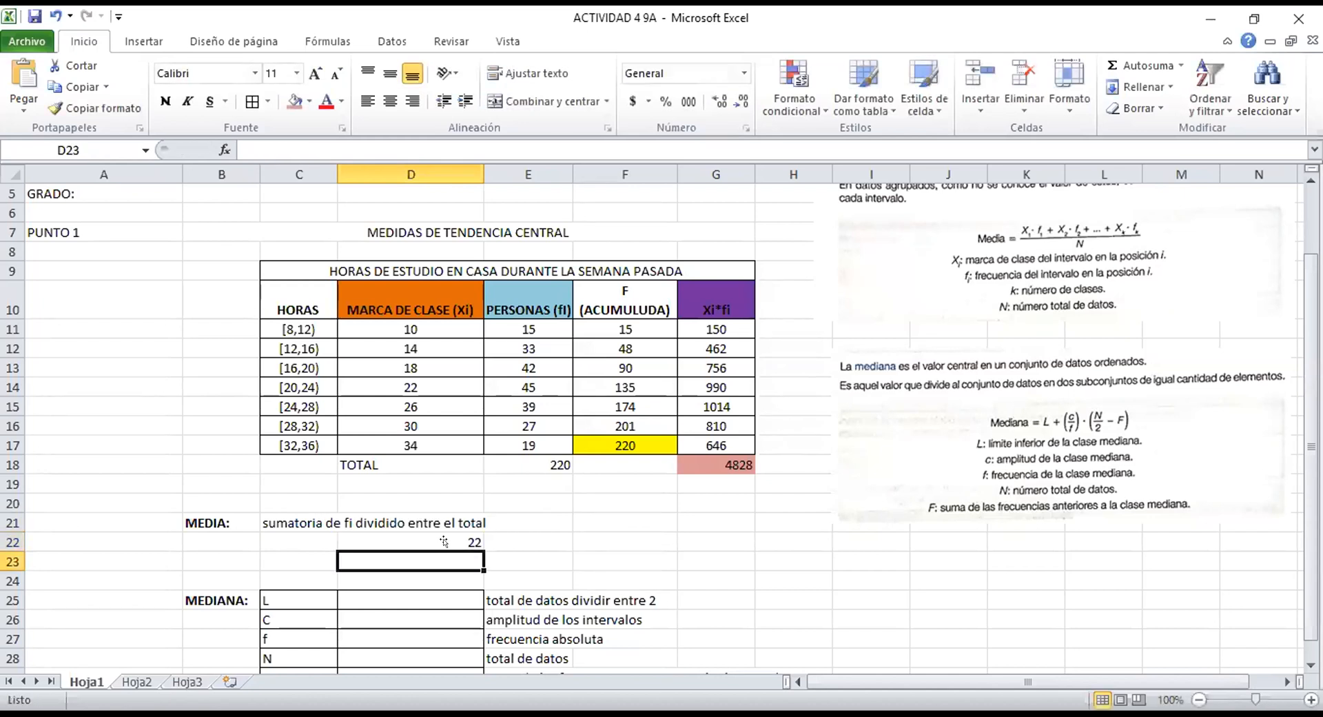
{"action": "double_click", "coordinate": [443, 536]}
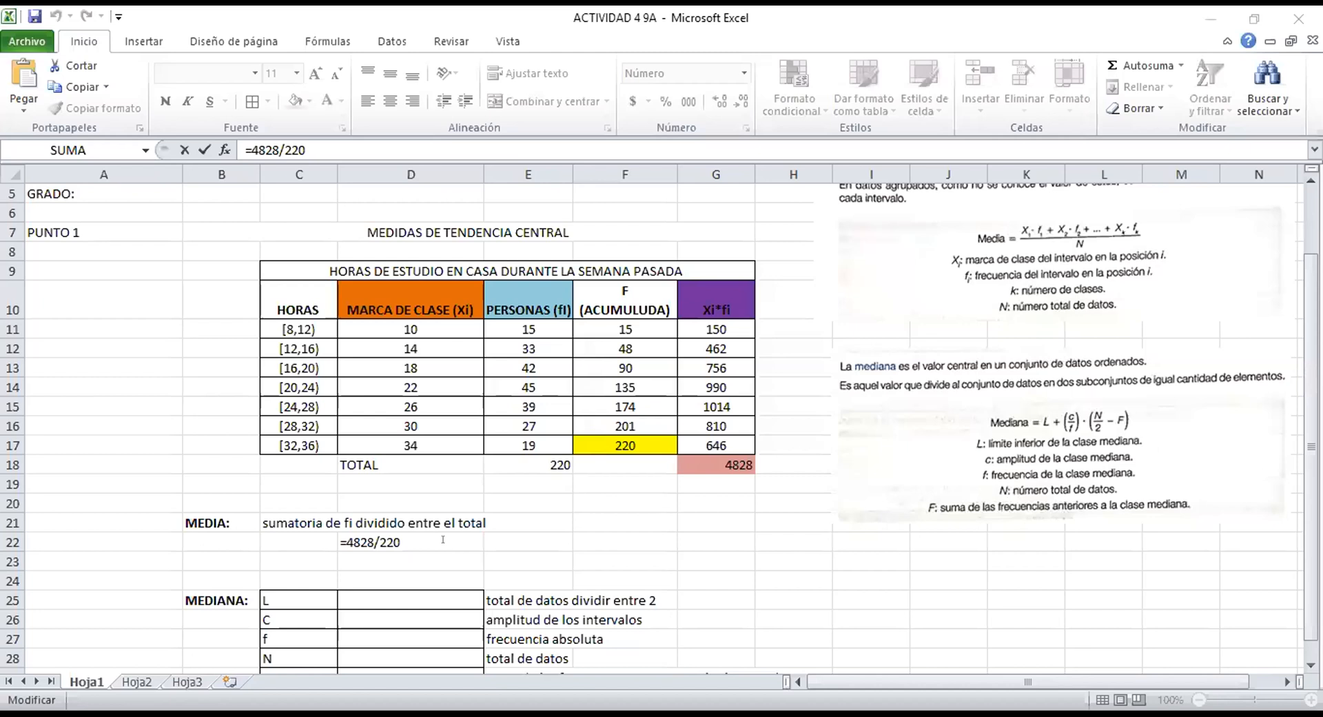
{"action": "key", "text": "Return"}
{"action": "left_click", "coordinate": [438, 541]}
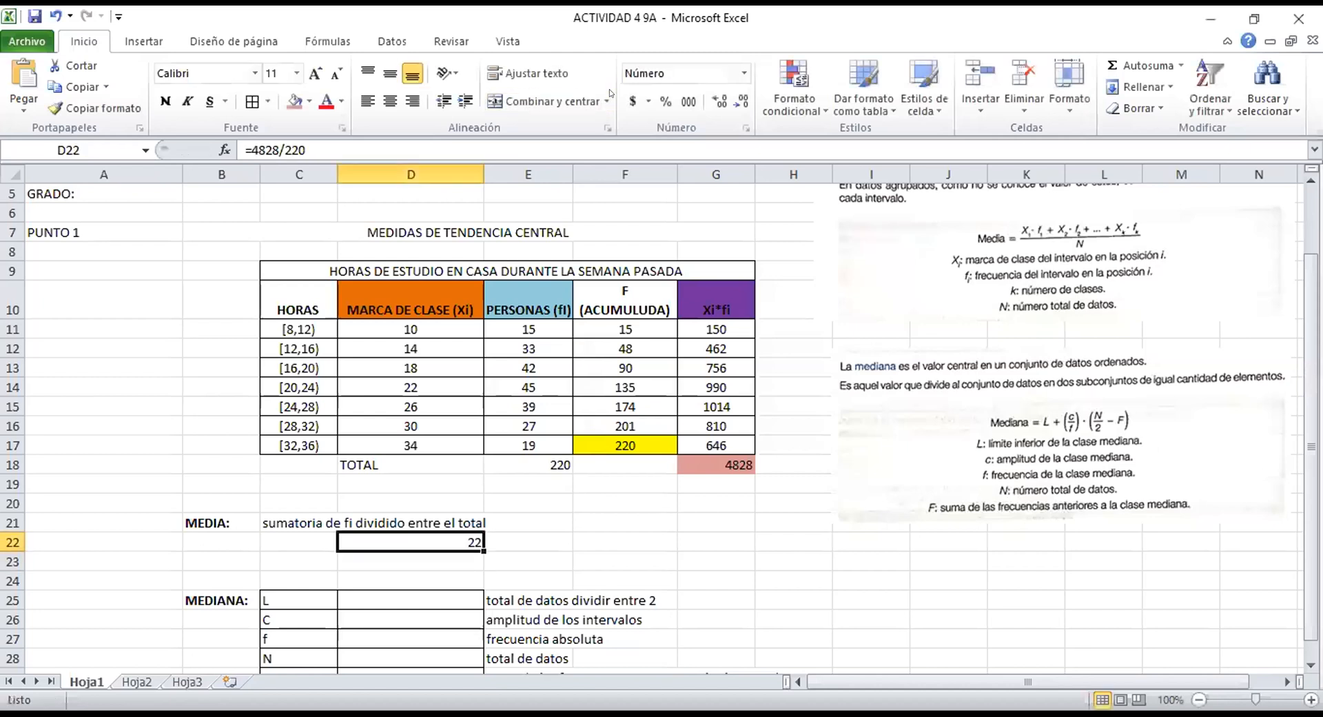
{"action": "left_click", "coordinate": [718, 102]}
{"action": "left_click", "coordinate": [718, 103]}
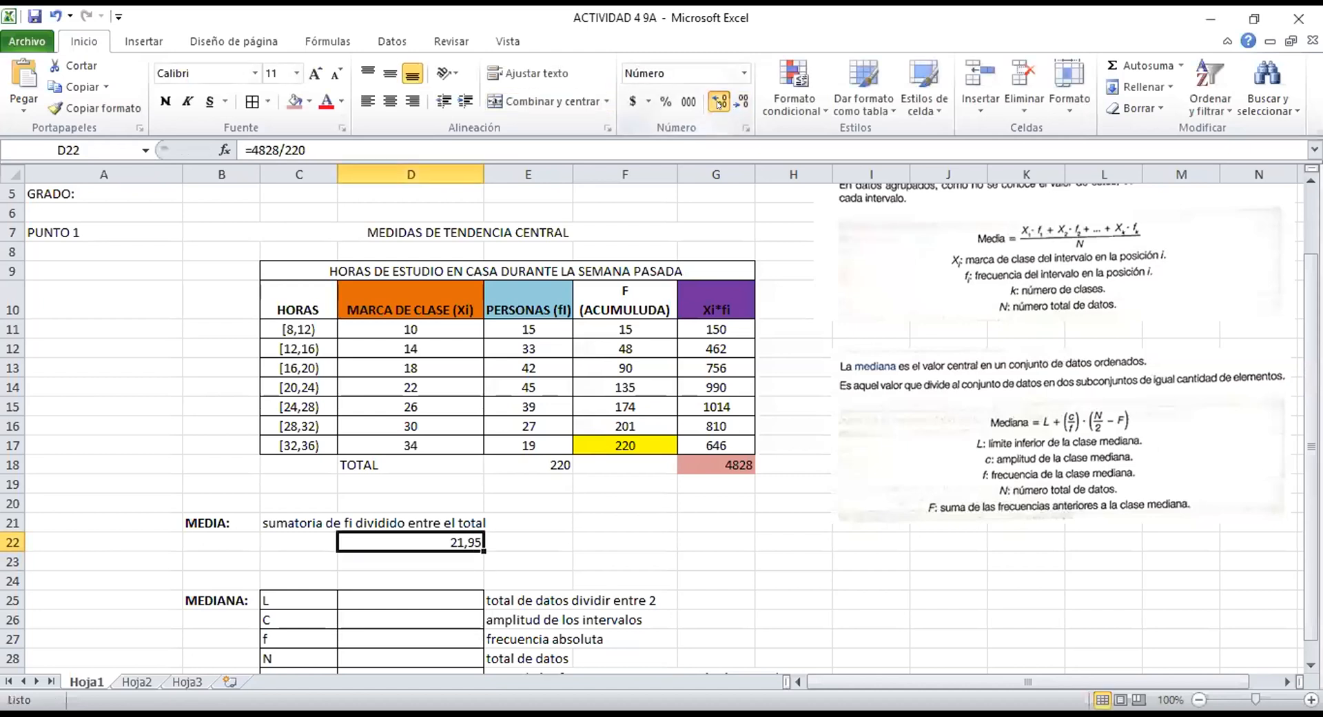
Display the mean in D22 with eleven decimal places.
{"action": "double_click", "coordinate": [718, 103]}
{"action": "double_click", "coordinate": [719, 103]}
{"action": "double_click", "coordinate": [718, 102]}
{"action": "triple_click", "coordinate": [718, 103]}
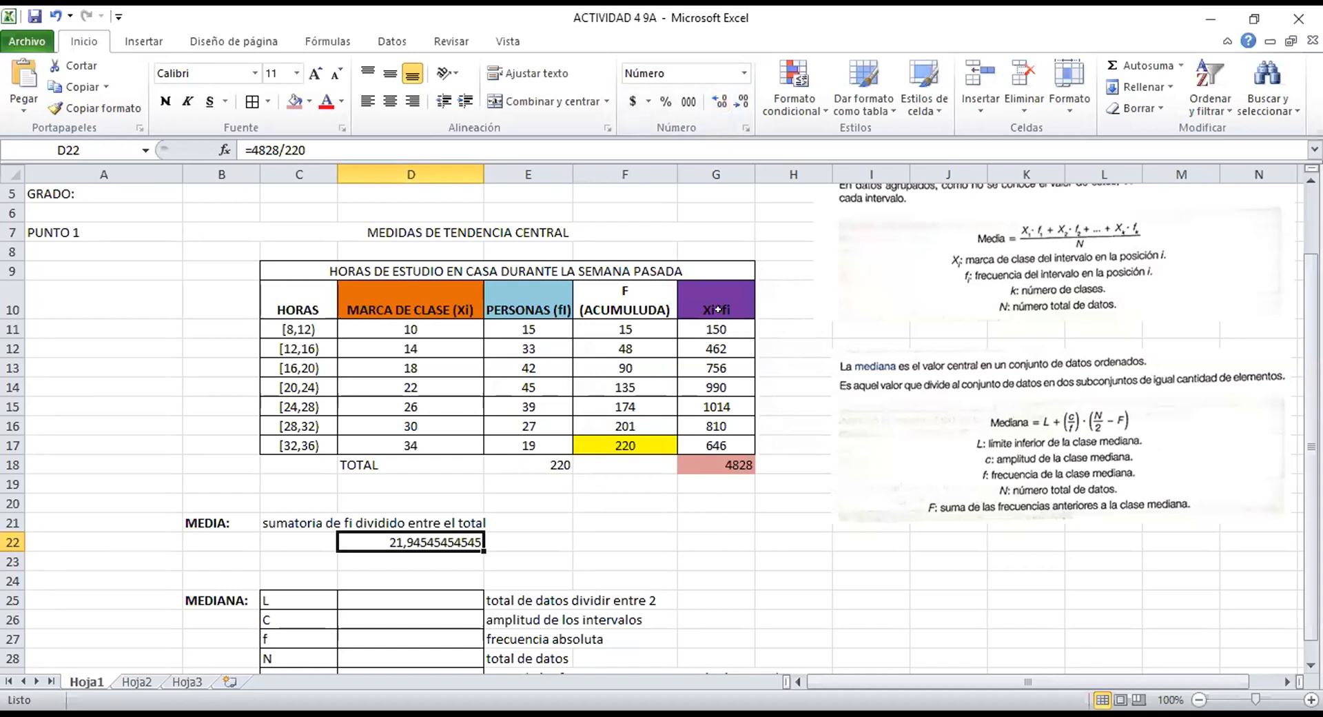
Round the displayed mean in D22 to a whole number by removing all its decimal places.
{"action": "left_click", "coordinate": [736, 105]}
{"action": "left_click", "coordinate": [736, 105]}
{"action": "left_click", "coordinate": [736, 104]}
{"action": "left_click", "coordinate": [736, 105]}
{"action": "left_click", "coordinate": [736, 105]}
{"action": "left_click", "coordinate": [736, 105]}
{"action": "left_click", "coordinate": [735, 105]}
{"action": "left_click", "coordinate": [735, 105]}
{"action": "left_click", "coordinate": [736, 104]}
{"action": "left_click", "coordinate": [736, 105]}
{"action": "left_click", "coordinate": [736, 104]}
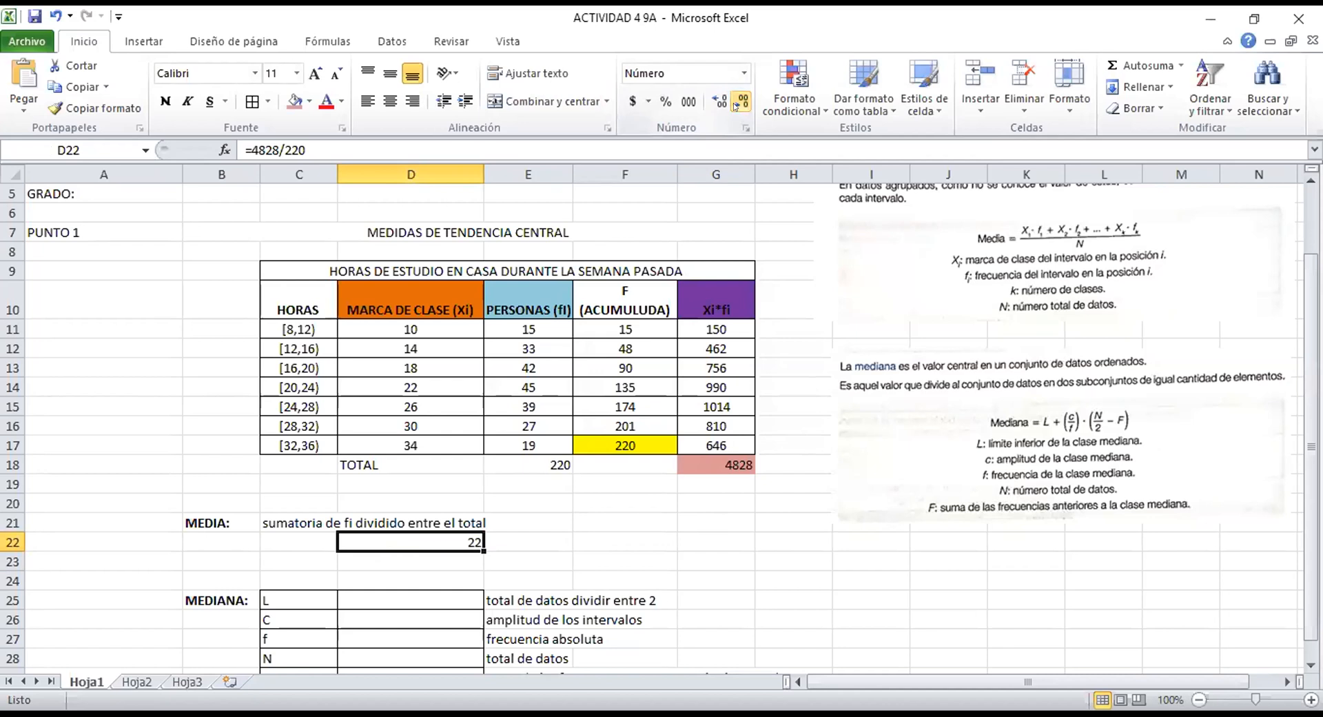
Enter the conclusion "El promedio de horas de estudio de las 220 personas encuestadas es de 22 horas semanales" in E22.
{"action": "left_click", "coordinate": [546, 528]}
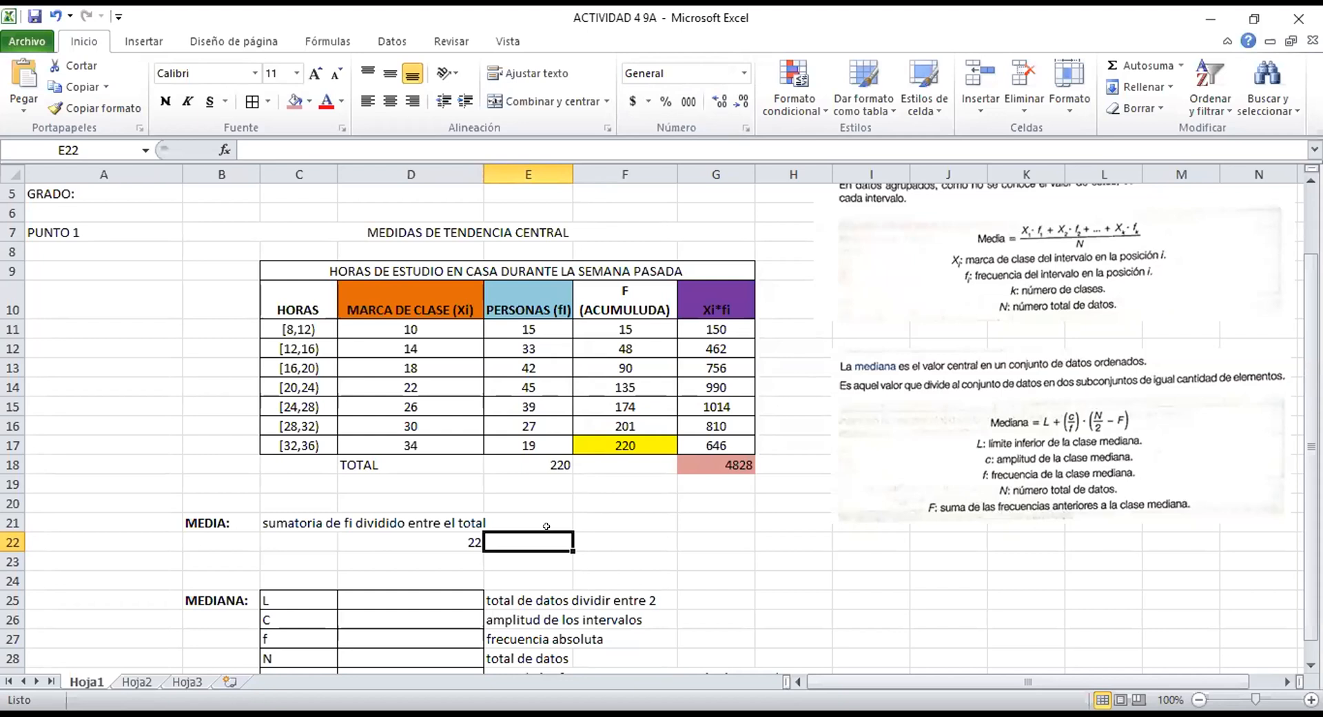
{"action": "type", "text": "El prom"}
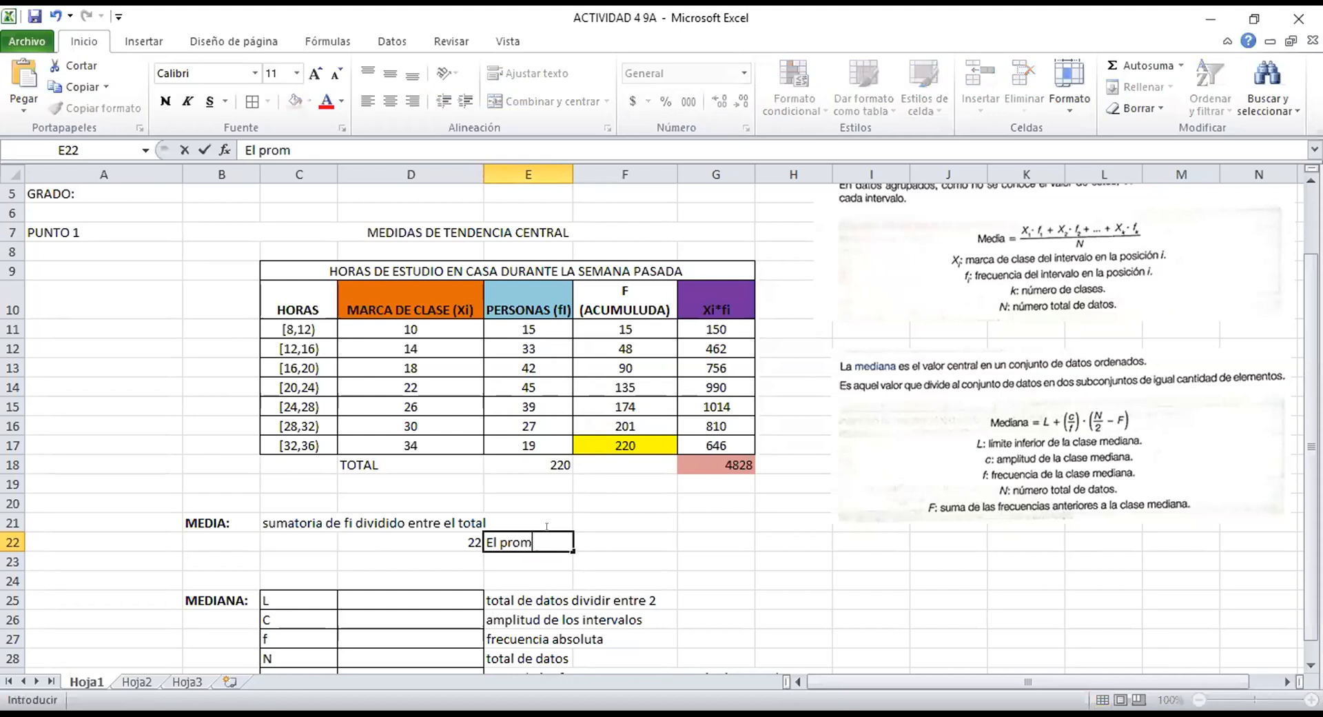
{"action": "type", "text": "edio de horas de estudio d"}
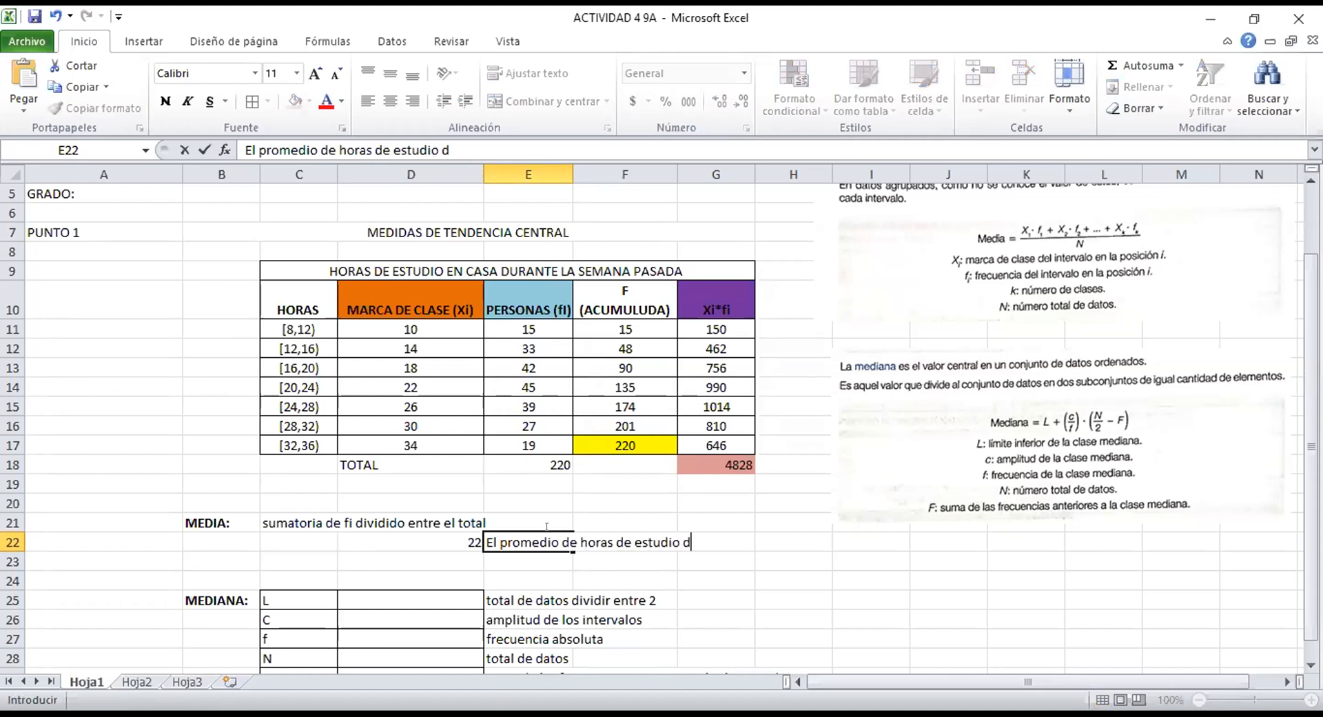
{"action": "type", "text": "e las 220 personas encue"}
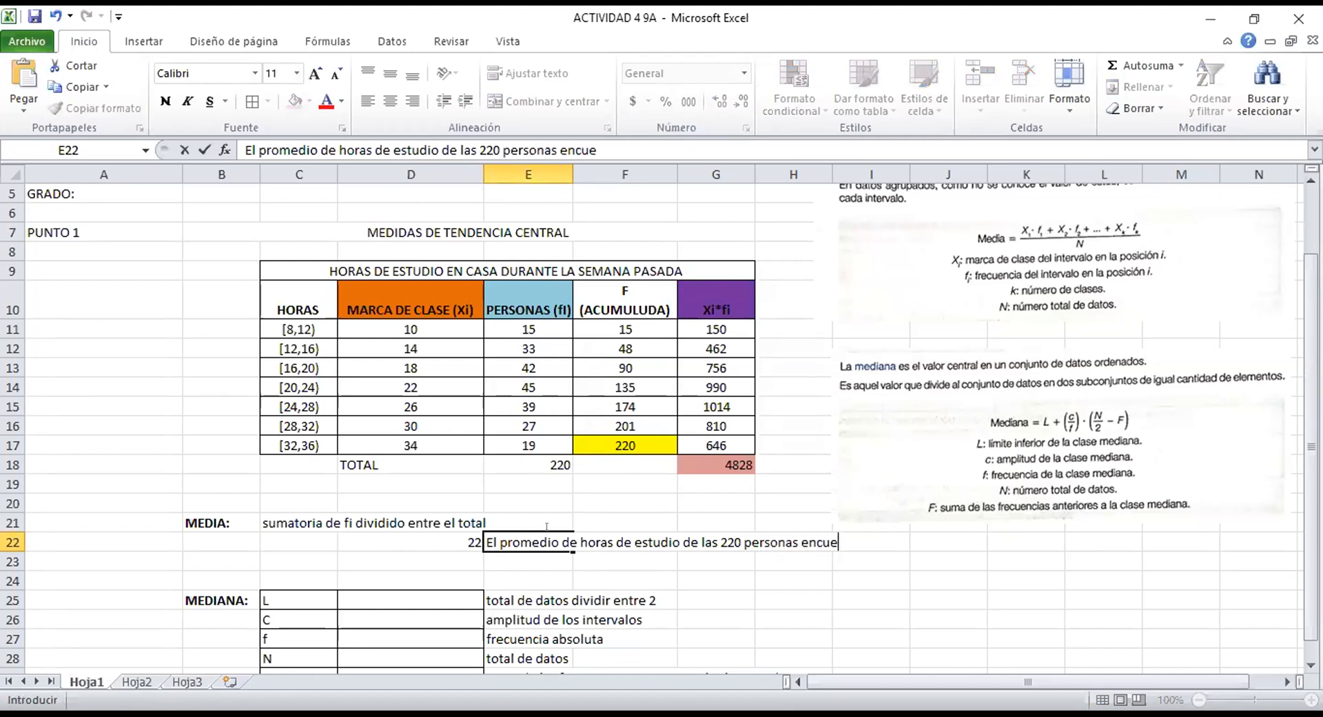
{"action": "type", "text": "stadas es de"}
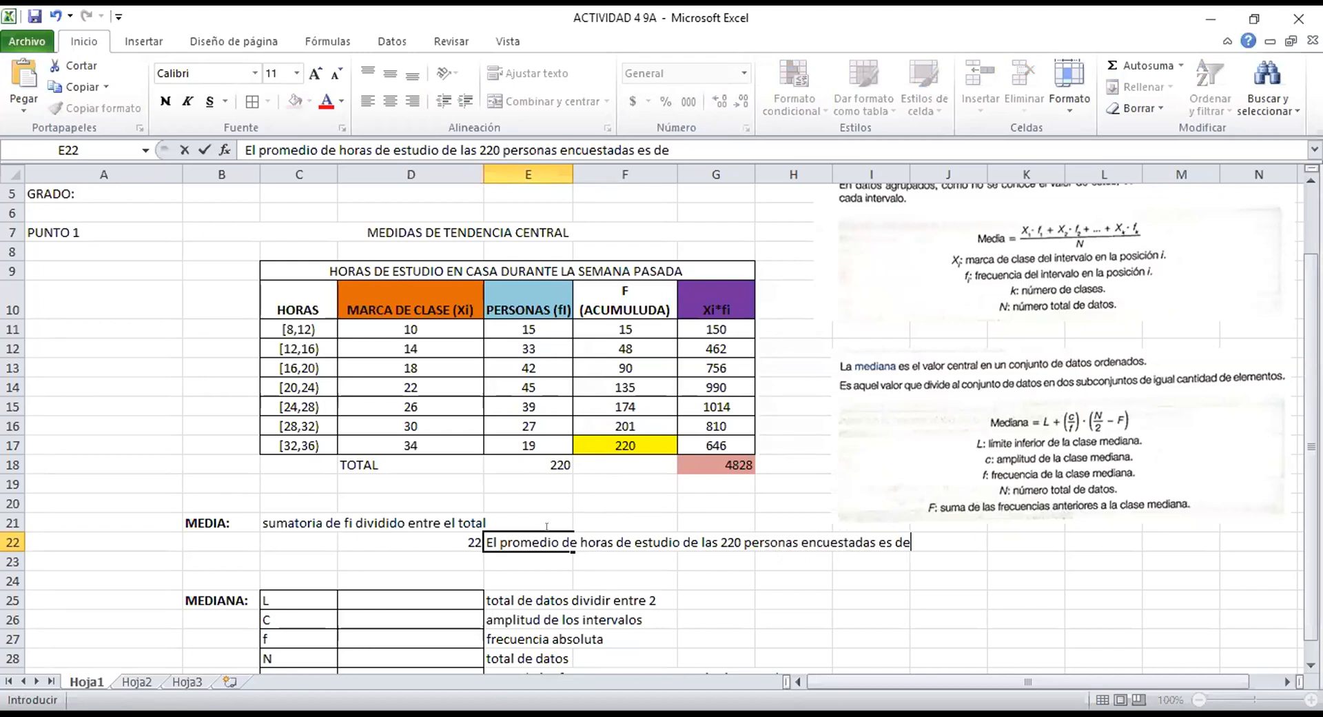
{"action": "type", "text": " 22 horas semanalae"}
{"action": "key", "text": "BackSpace"}
{"action": "key", "text": "BackSpace"}
{"action": "type", "text": "e"}
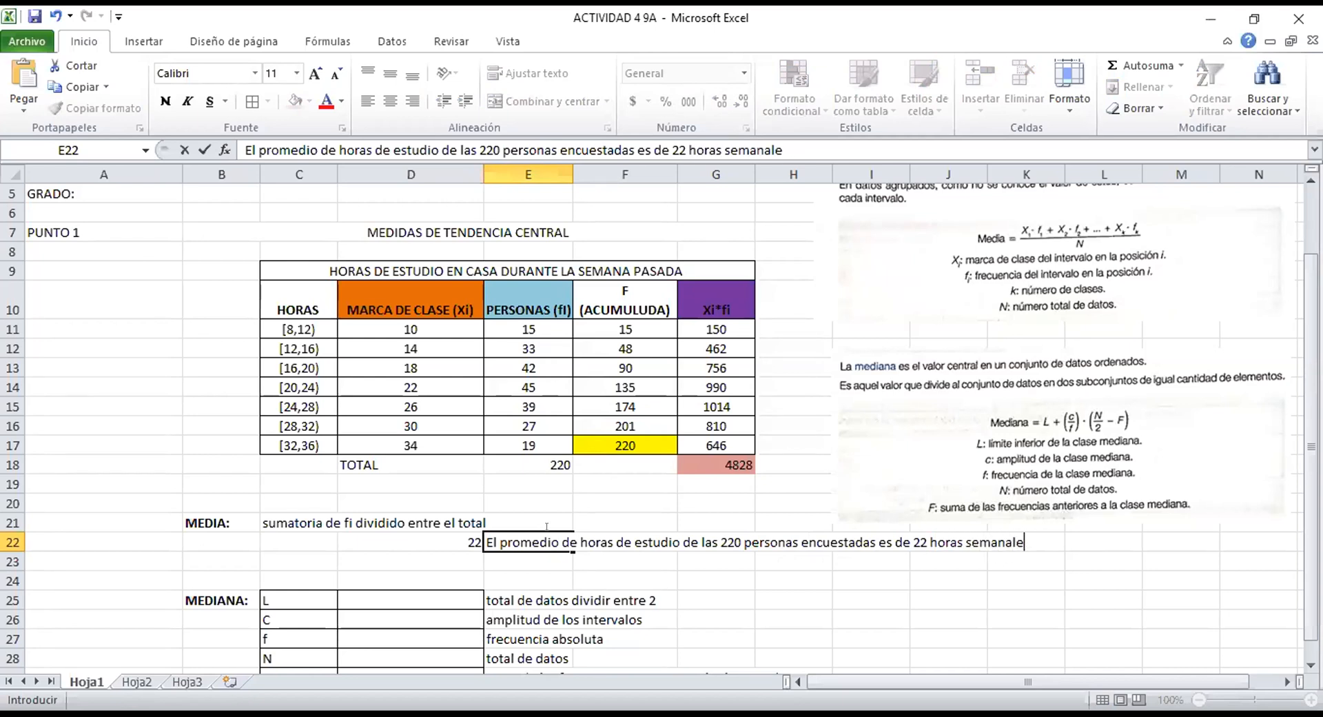
{"action": "type", "text": "s"}
{"action": "left_click", "coordinate": [1042, 583]}
{"action": "left_click", "coordinate": [530, 524]}
{"action": "left_click", "coordinate": [547, 542]}
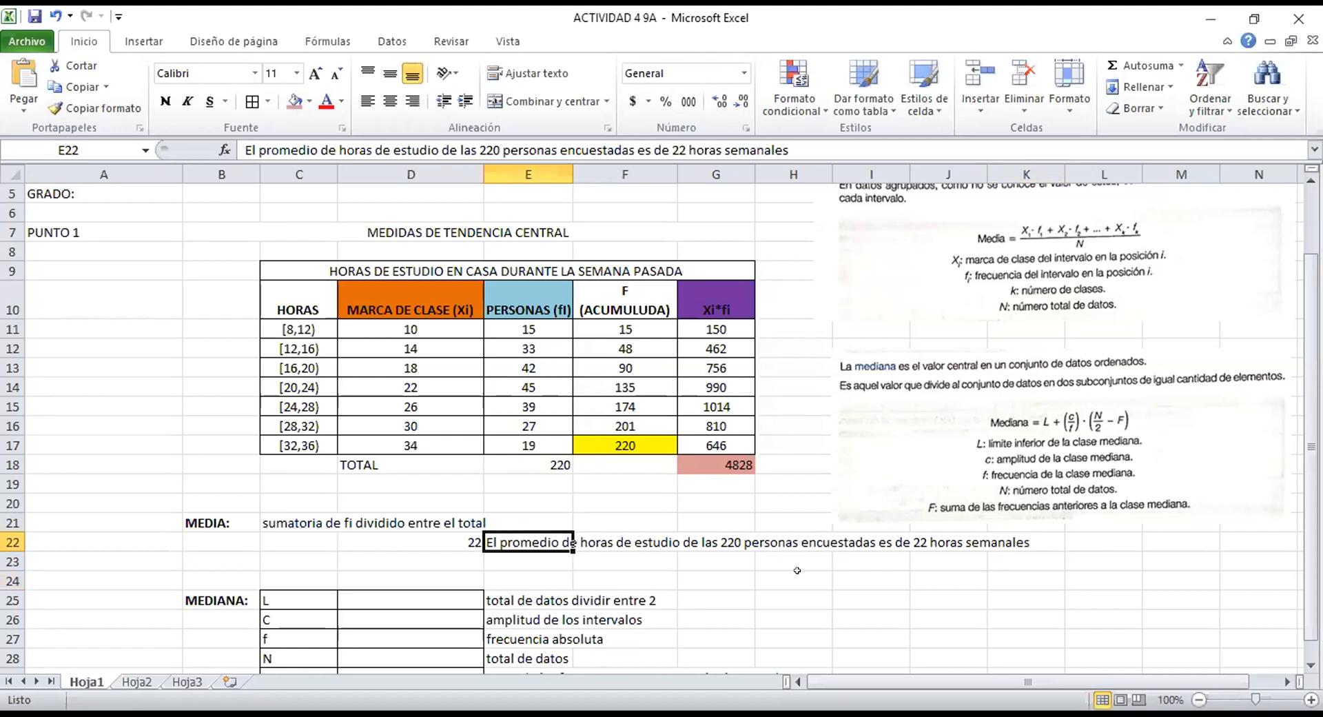
Fill cells E22:K22, which hold the conclusion about the mean, with the standard light green colour.
{"action": "left_click_drag", "start_coordinate": [1044, 542], "coordinate": [501, 537]}
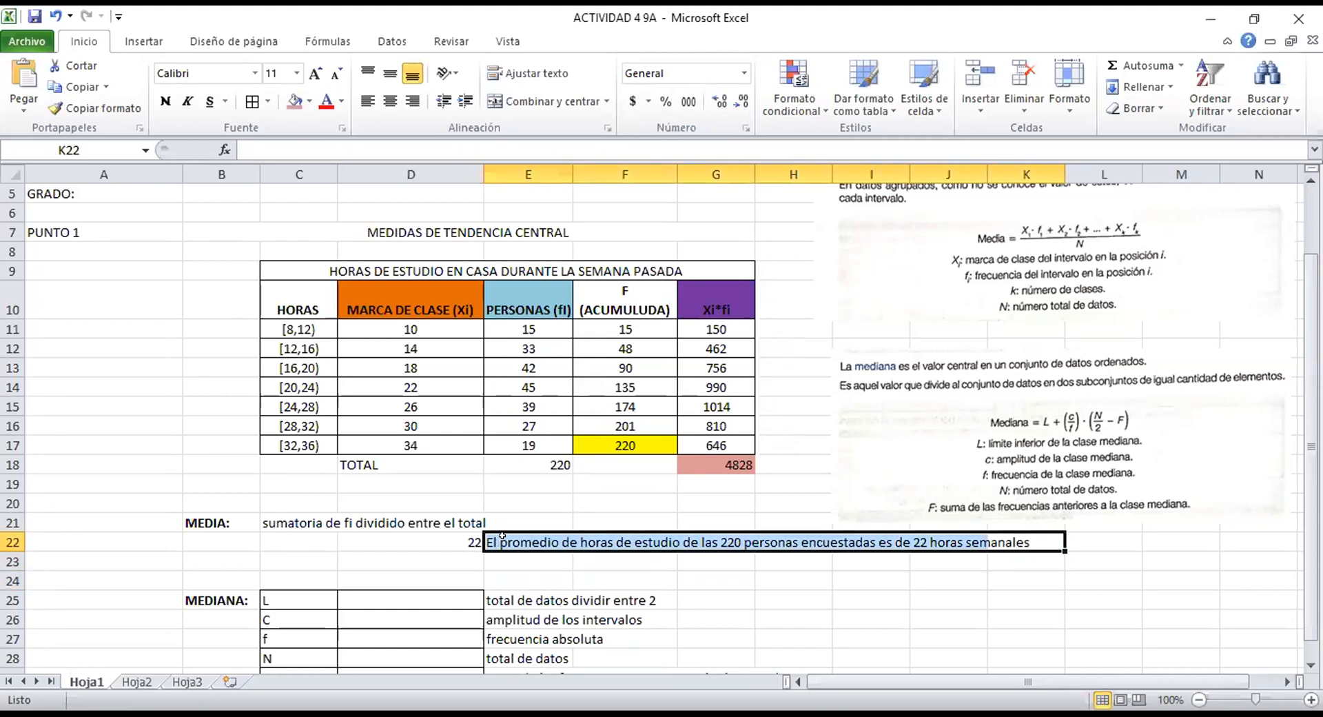
{"action": "left_click", "coordinate": [309, 102]}
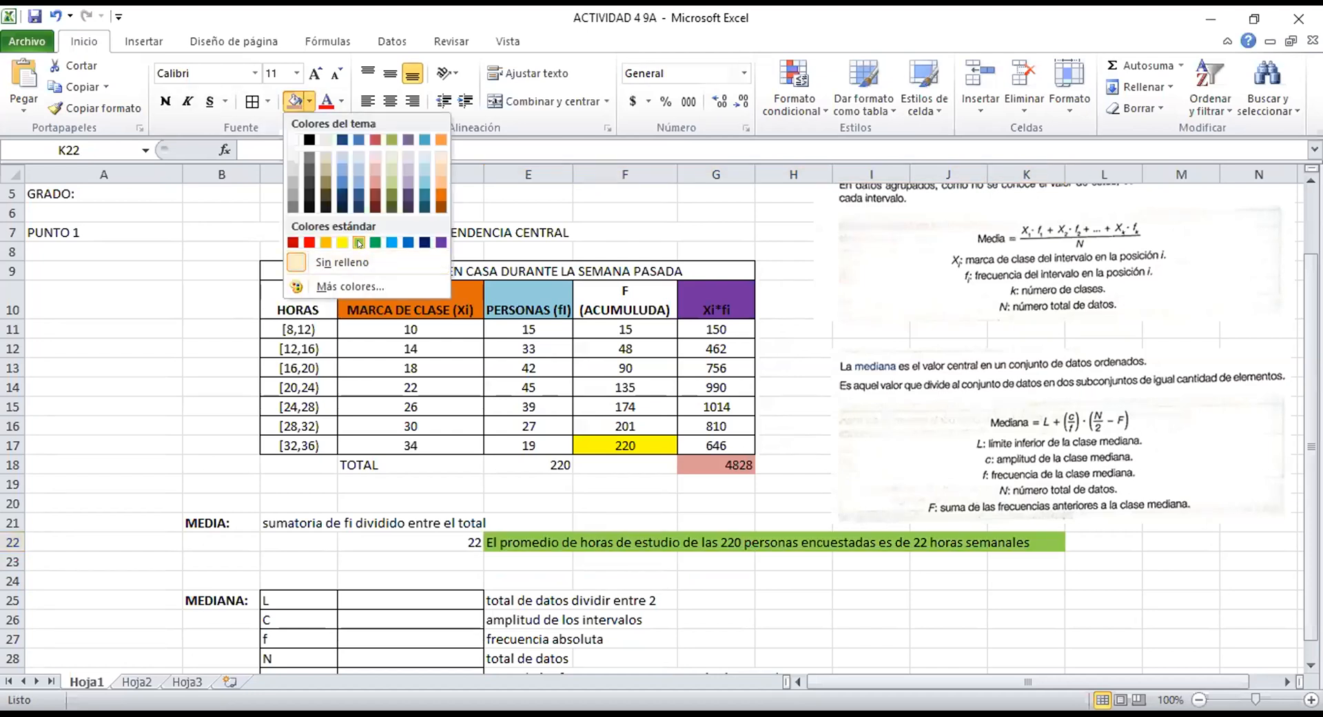
{"action": "left_click", "coordinate": [359, 242]}
{"action": "left_click", "coordinate": [824, 601]}
Enter the interval width 4 for C in cell D26 of the MEDIANA table.
{"action": "left_click_drag", "start_coordinate": [1311, 474], "coordinate": [1311, 491]}
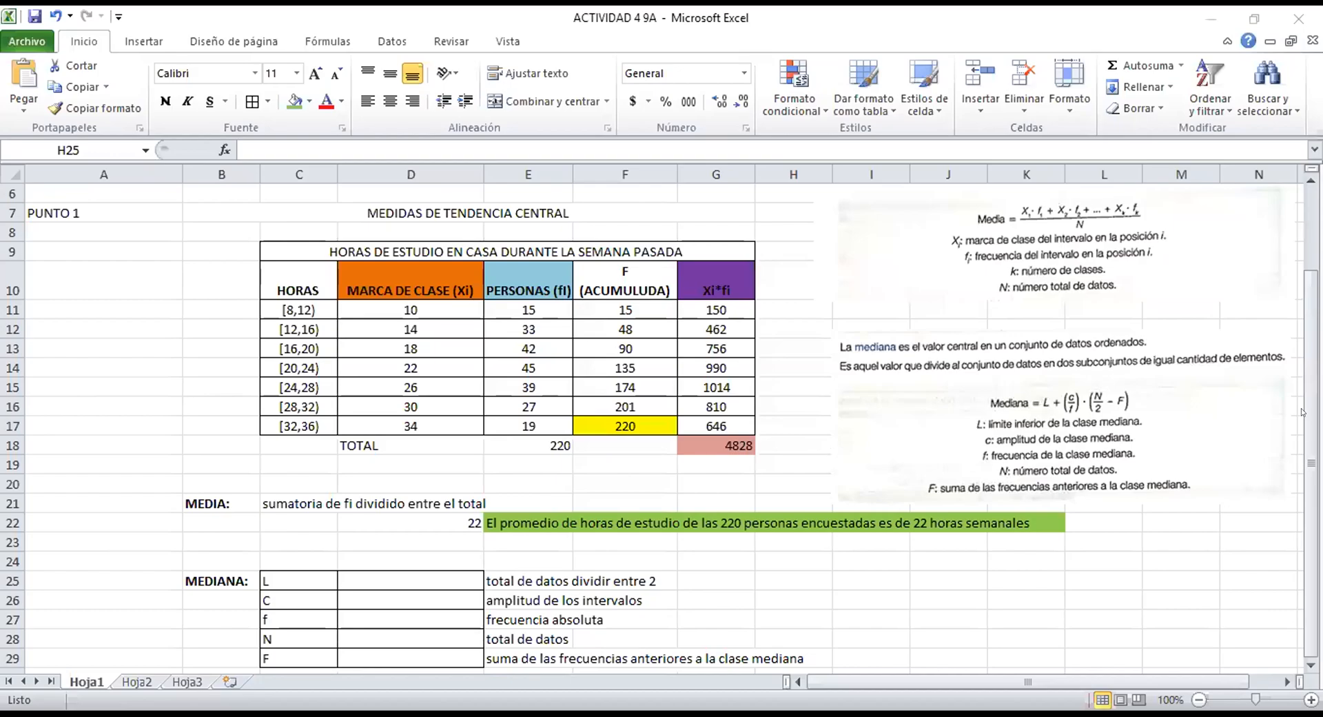
{"action": "left_click", "coordinate": [1310, 472]}
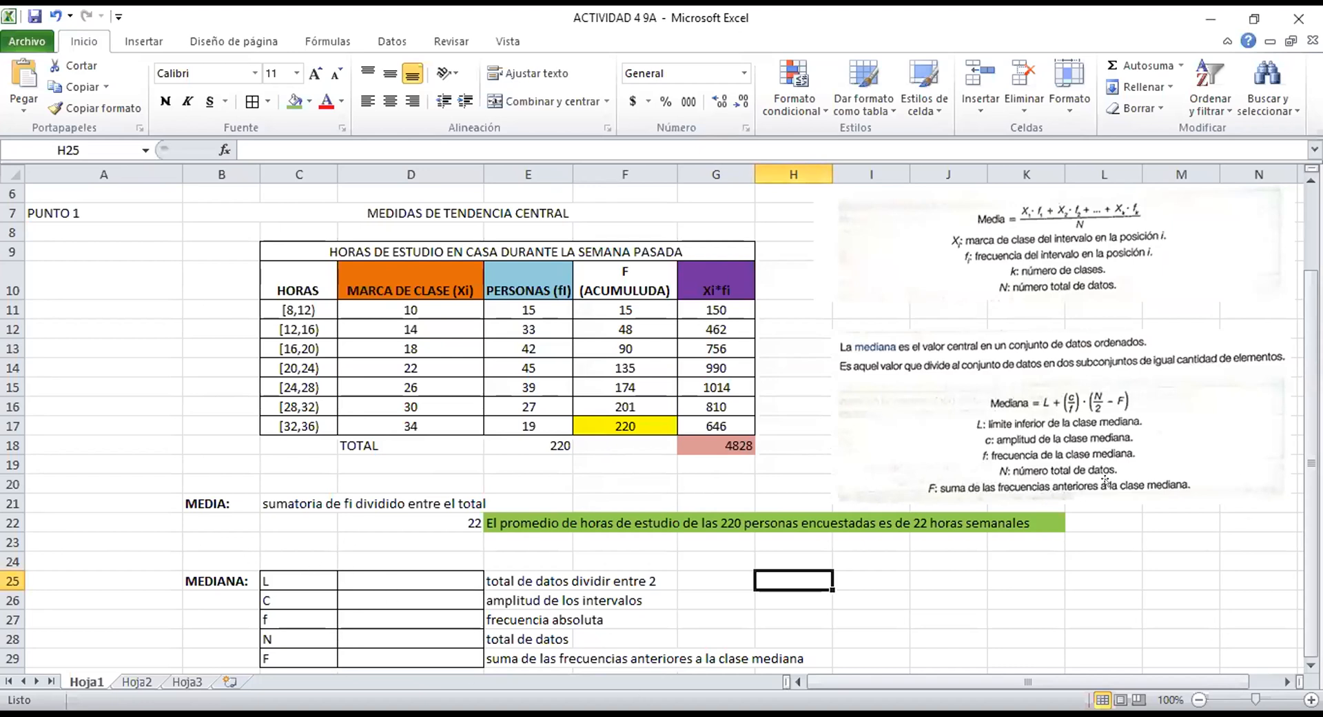
{"action": "left_click", "coordinate": [1170, 389]}
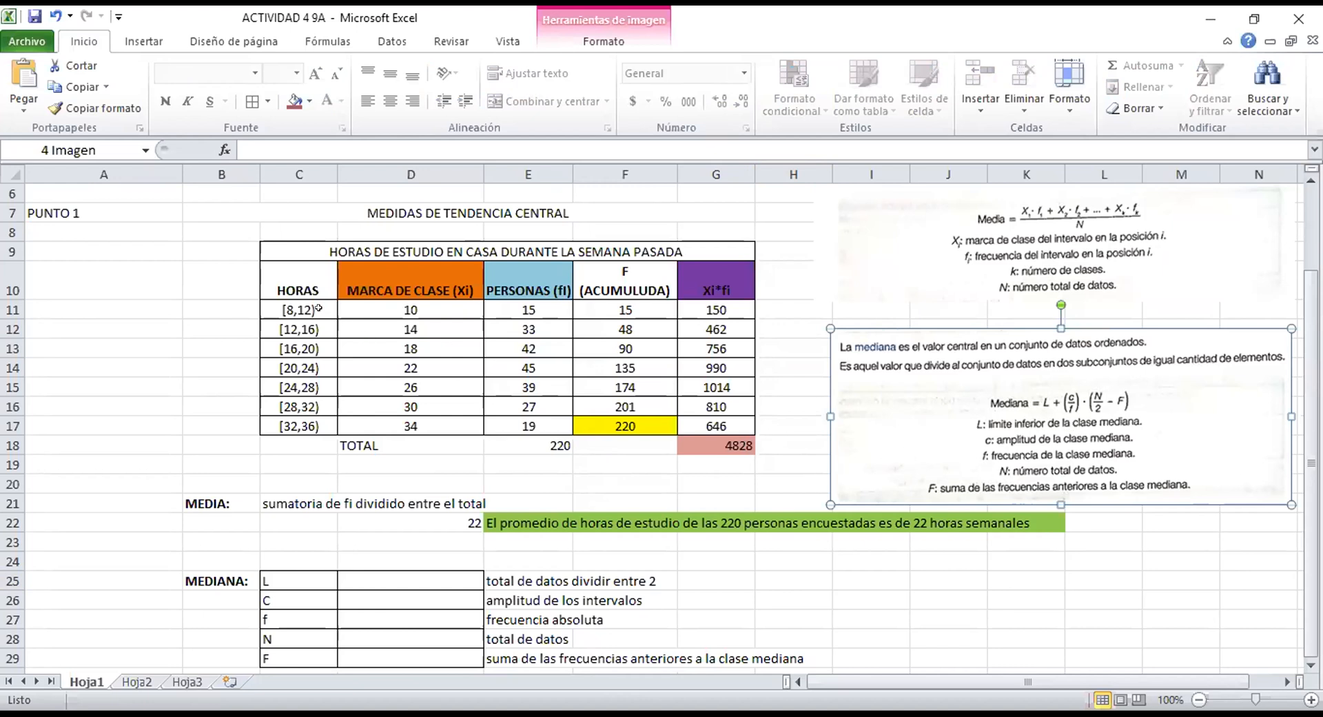
{"action": "left_click_drag", "start_coordinate": [301, 291], "coordinate": [301, 416]}
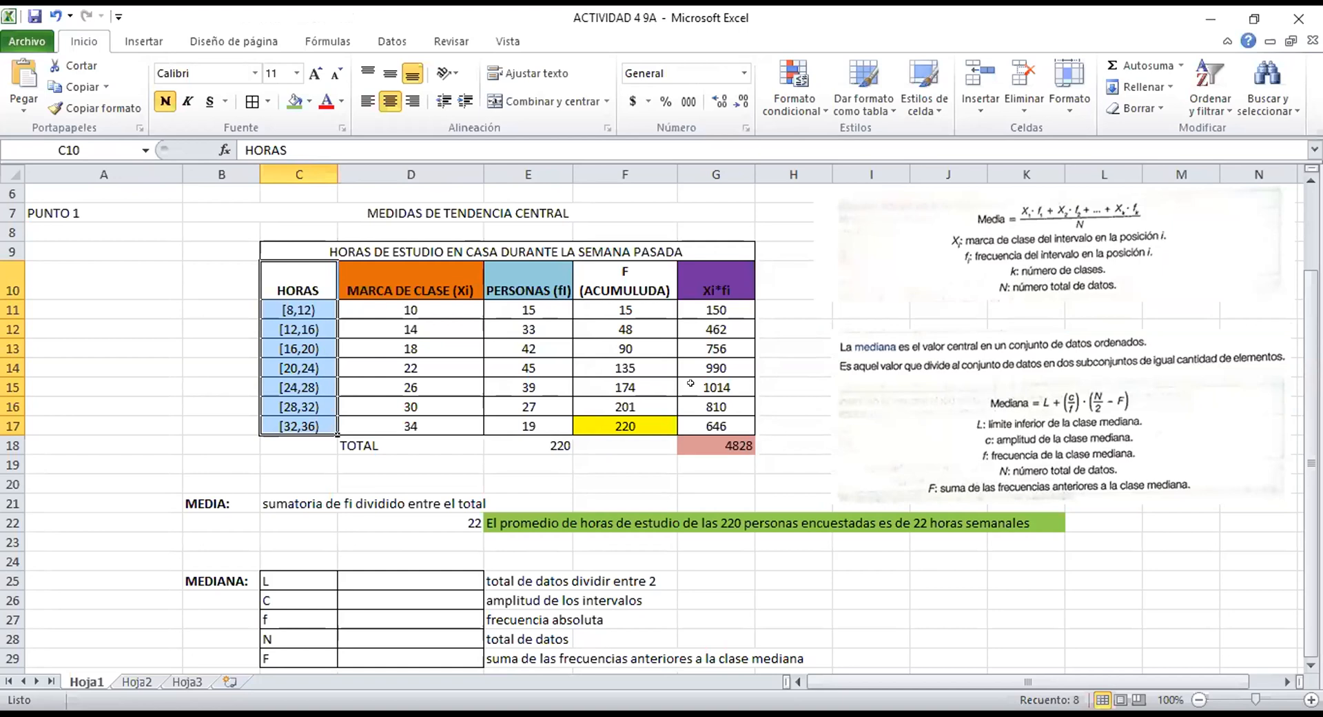
{"action": "left_click", "coordinate": [925, 447]}
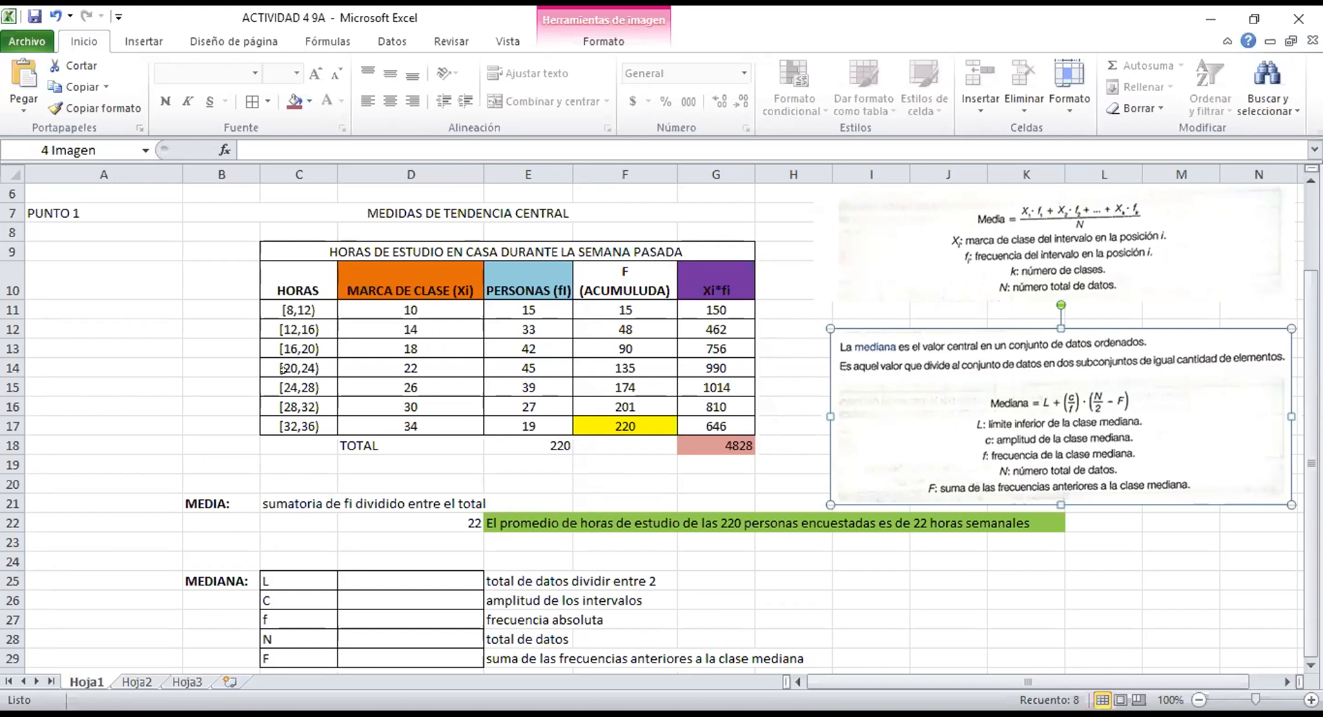
{"action": "left_click", "coordinate": [397, 589]}
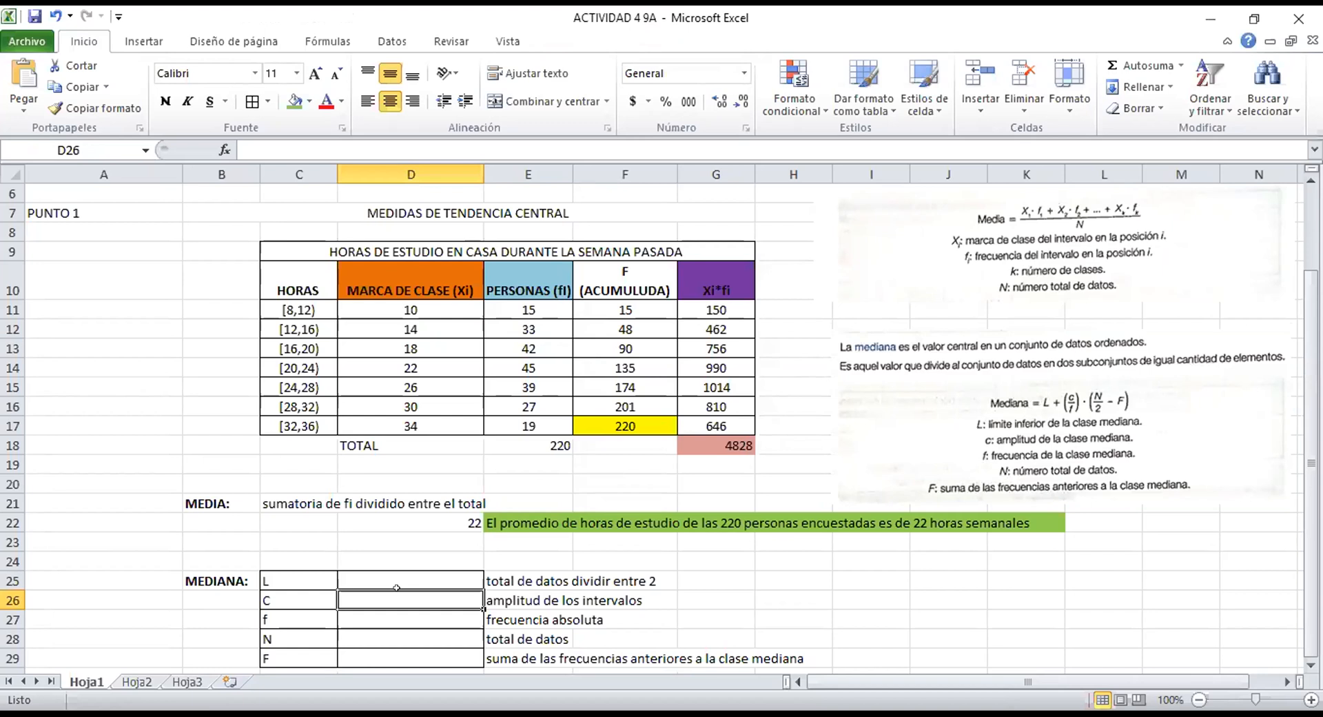
{"action": "type", "text": "4"}
{"action": "left_click", "coordinate": [756, 583]}
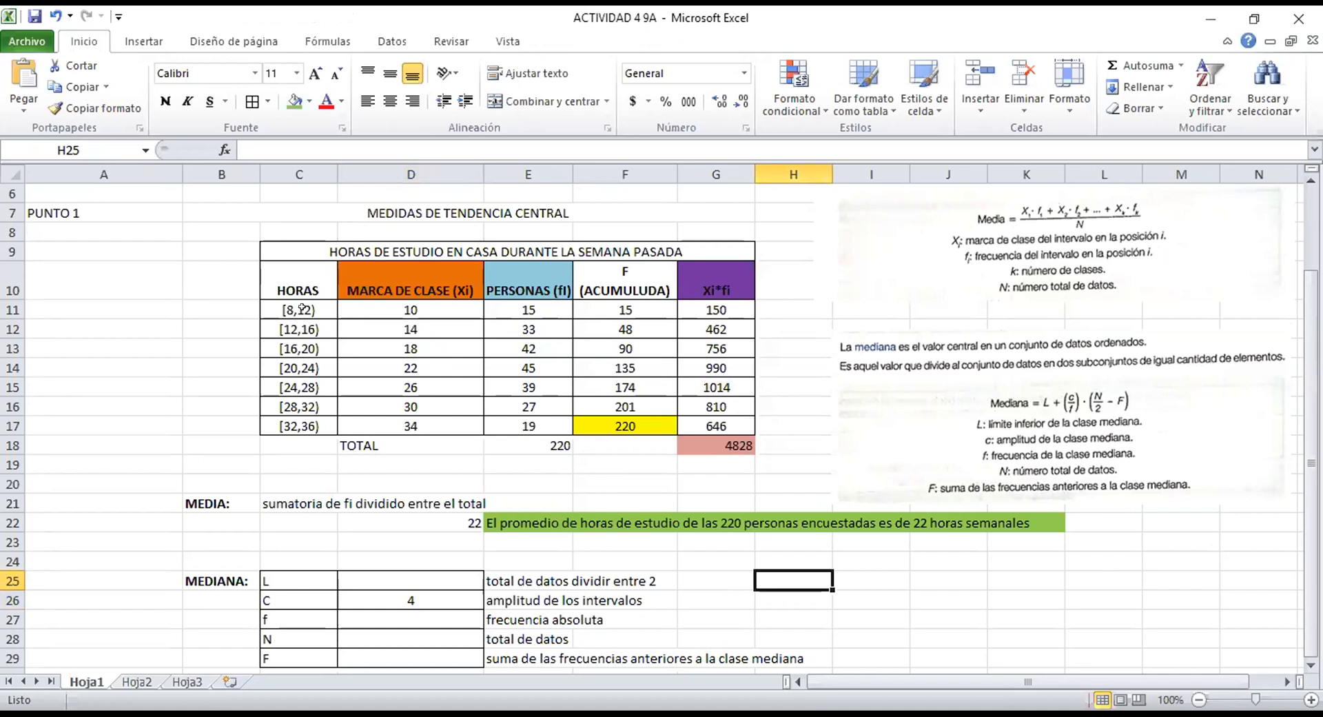
Calculate half of the total data in G25 with the formula =220/2.
{"action": "left_click", "coordinate": [1110, 434]}
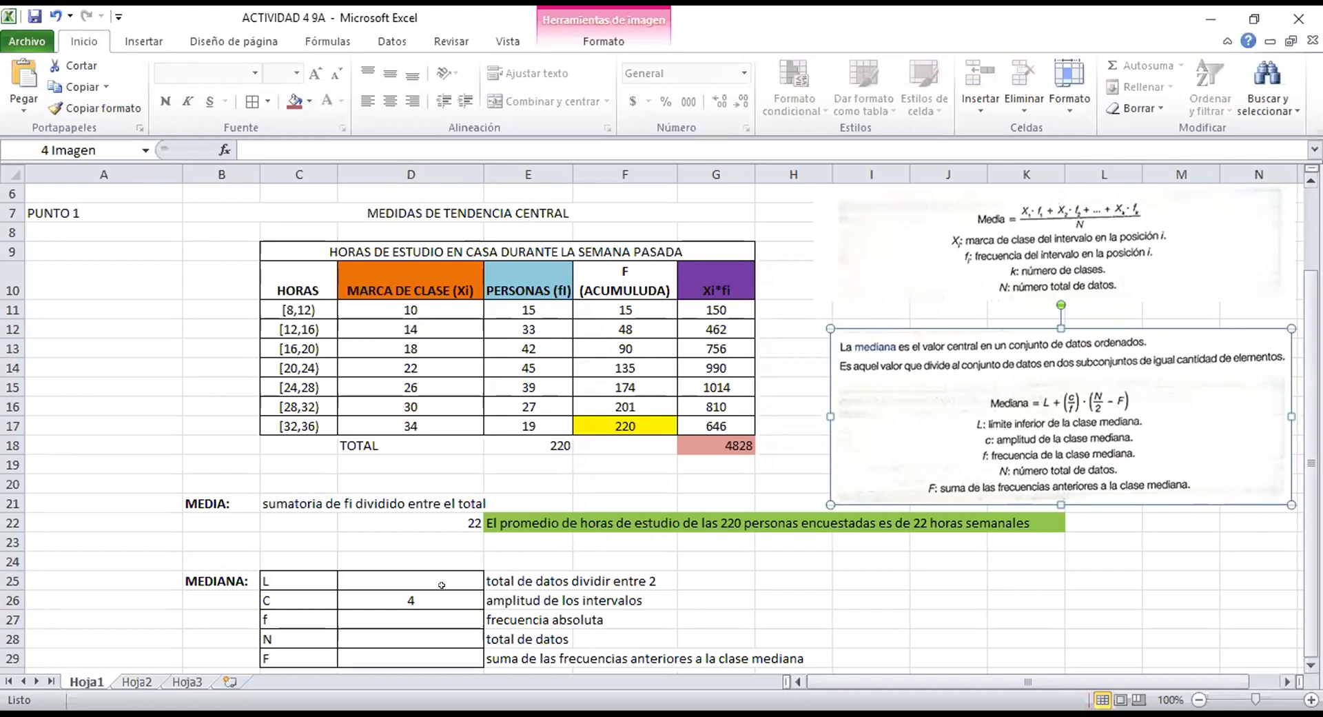
{"action": "left_click", "coordinate": [733, 571]}
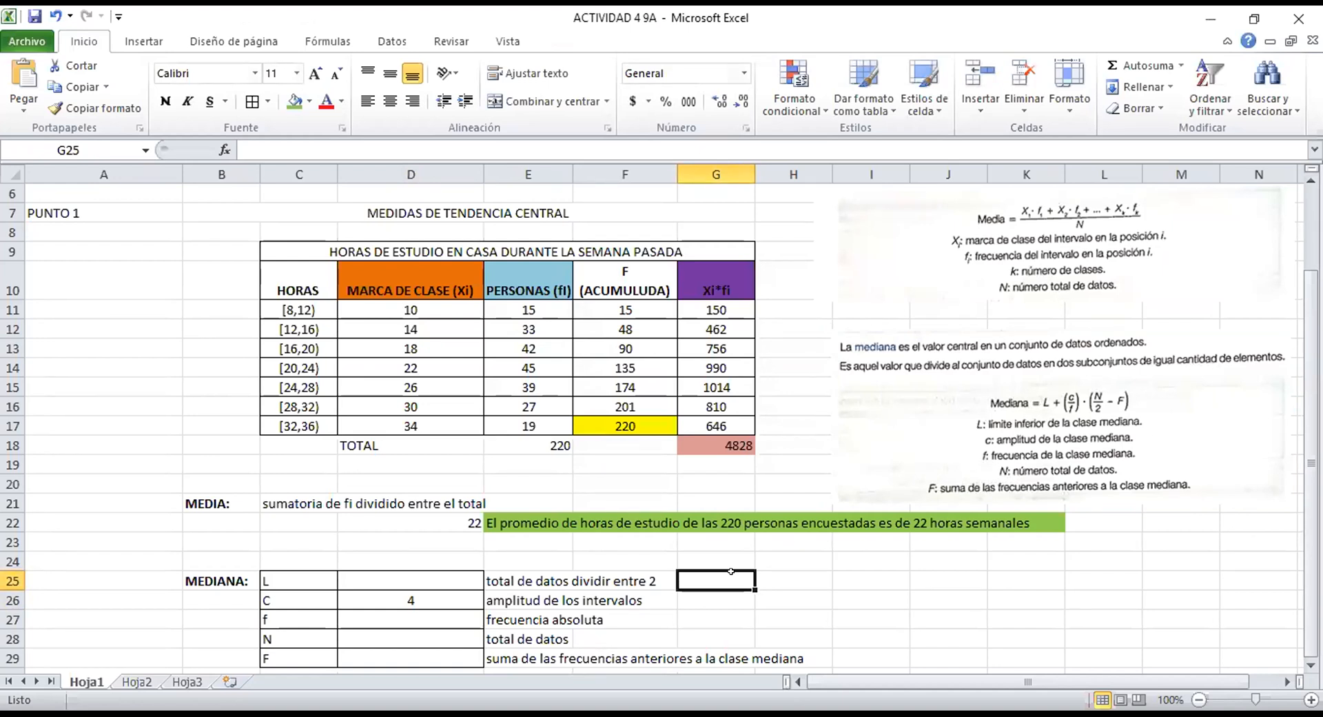
{"action": "type", "text": "=2"}
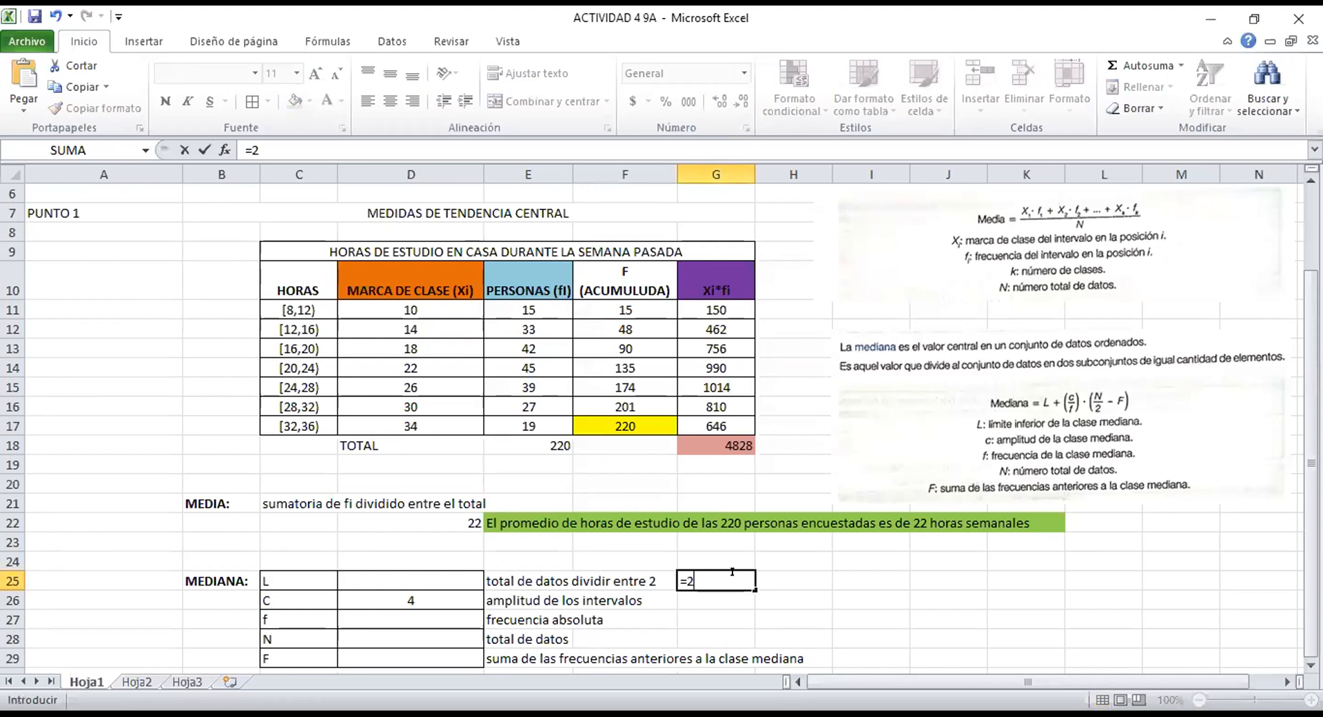
{"action": "type", "text": "20/2"}
{"action": "key", "text": "Return"}
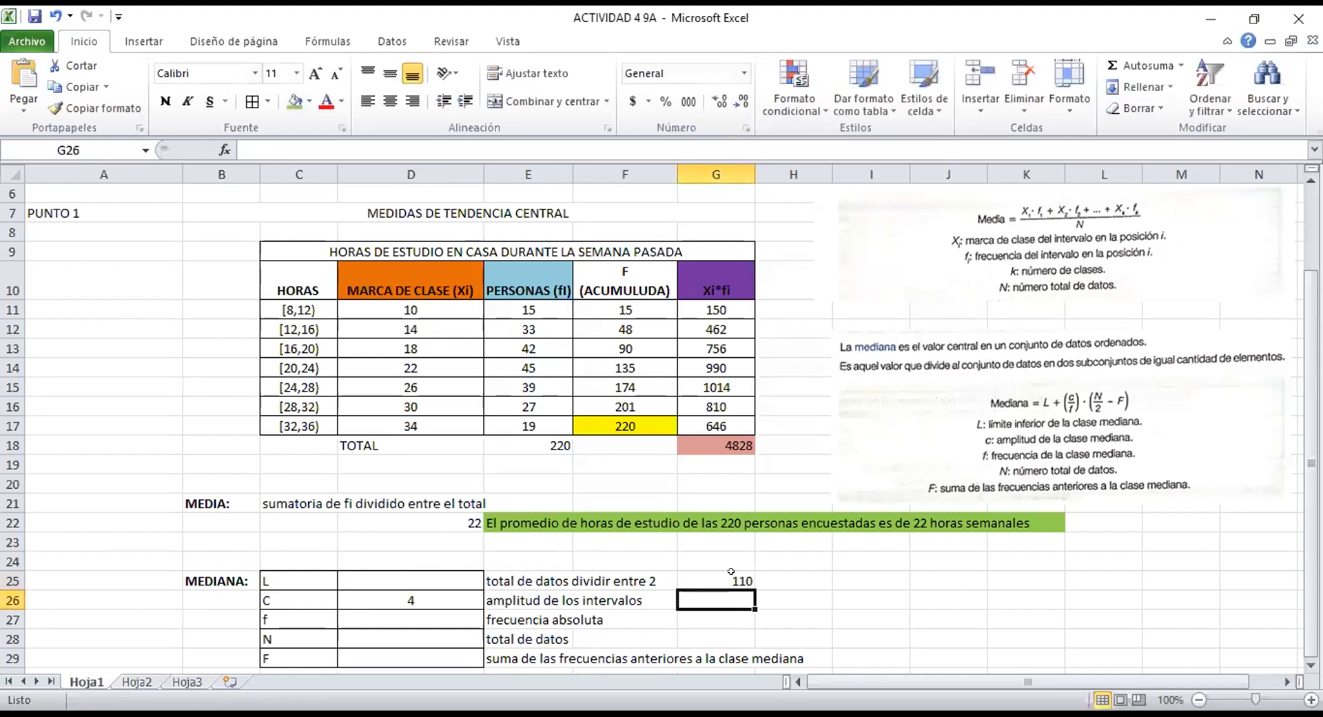
Fill the half-total in G25 and the F (ACUMULUDA) header in F10 with standard red.
{"action": "left_click", "coordinate": [731, 572]}
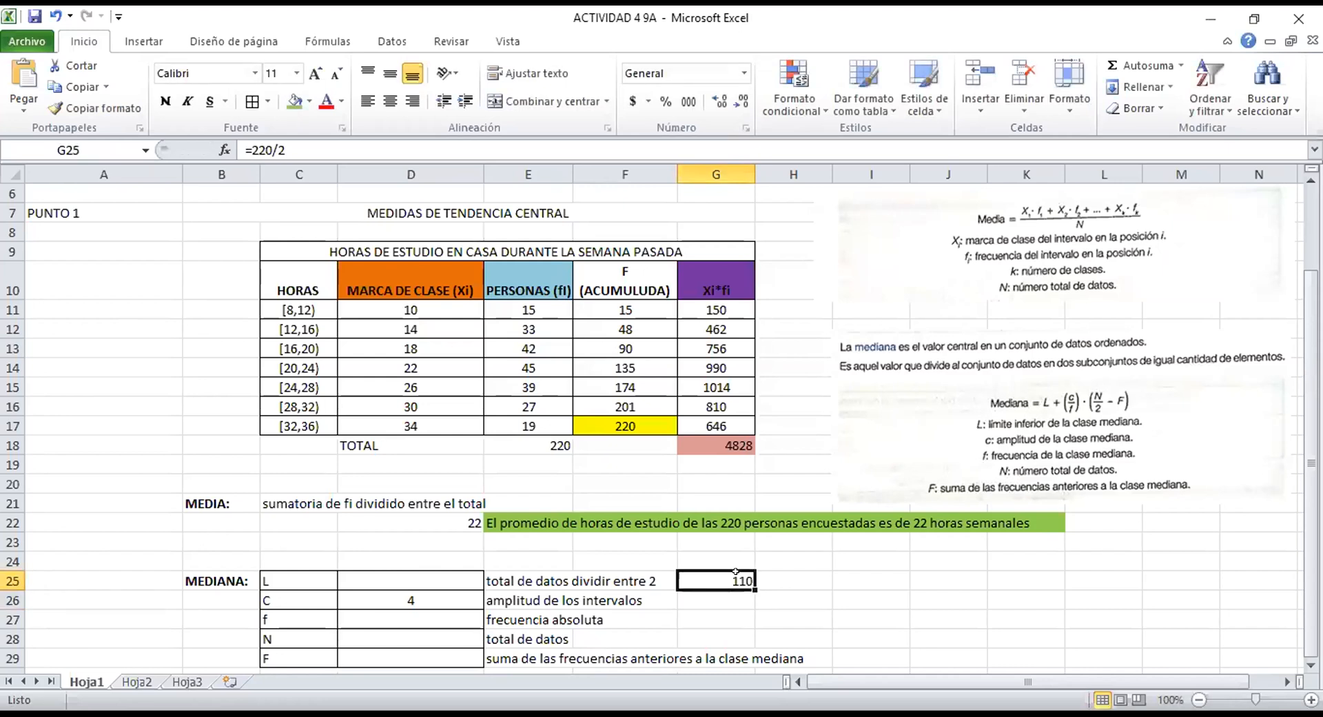
{"action": "left_click", "coordinate": [310, 101]}
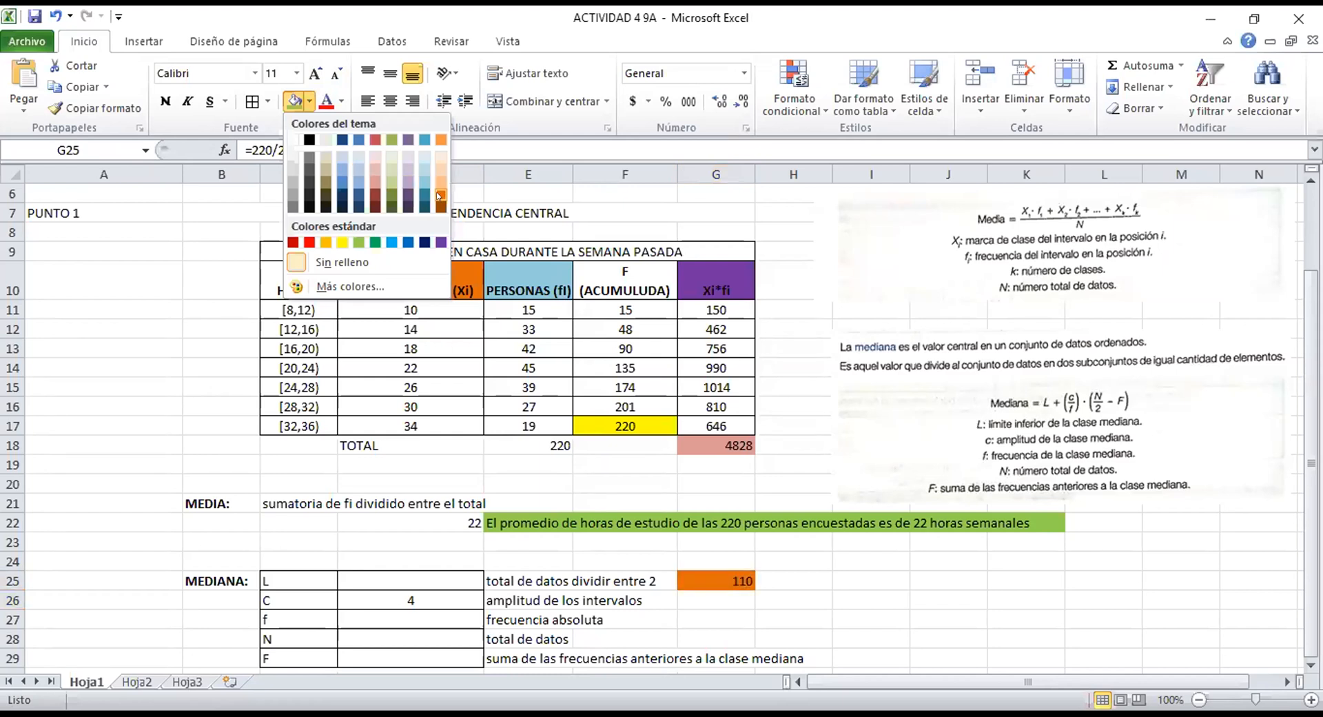
{"action": "left_click", "coordinate": [310, 242]}
{"action": "left_click", "coordinate": [792, 580]}
{"action": "left_click", "coordinate": [723, 581]}
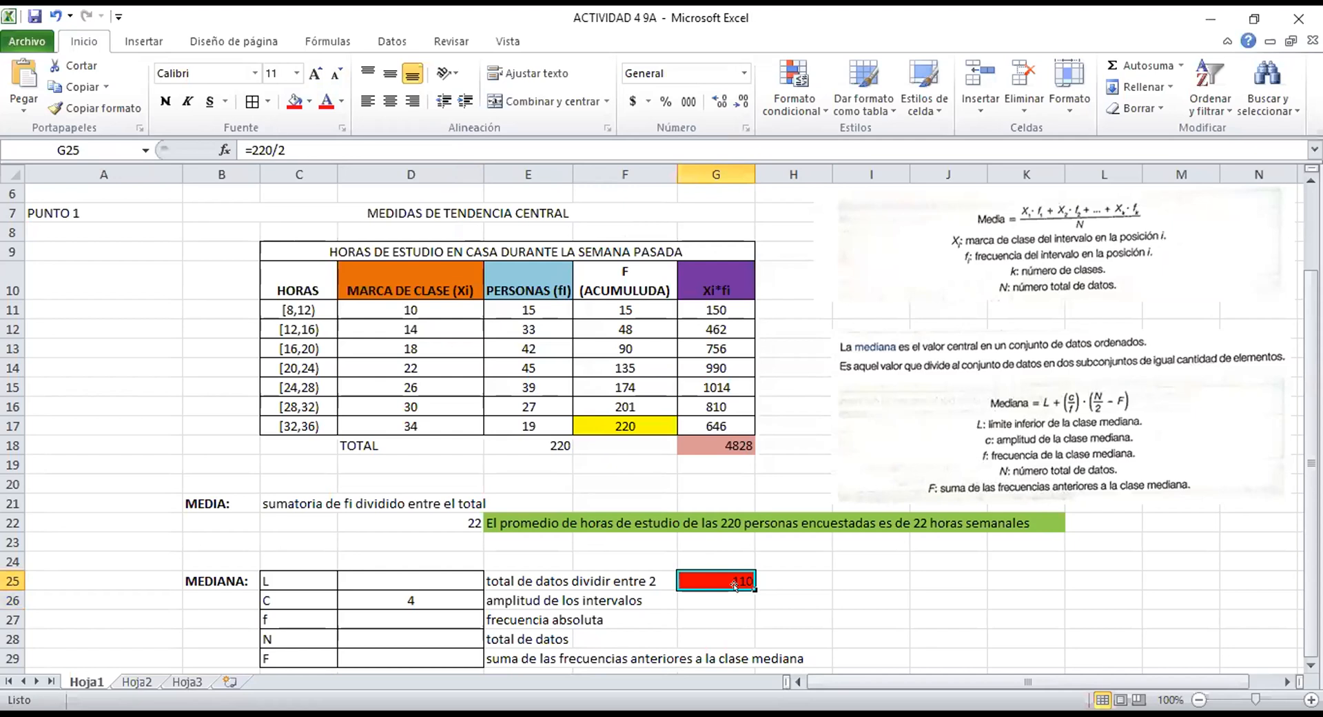
{"action": "left_click", "coordinate": [627, 268]}
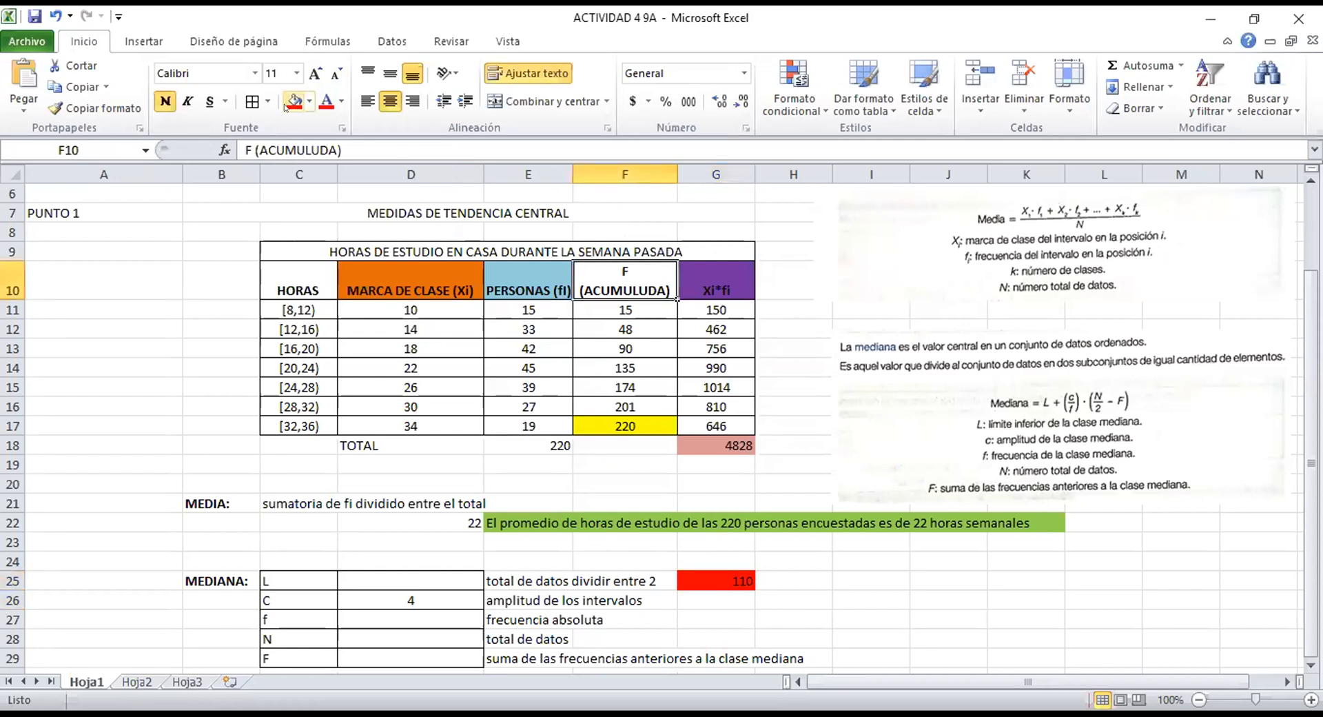
{"action": "left_click", "coordinate": [631, 172]}
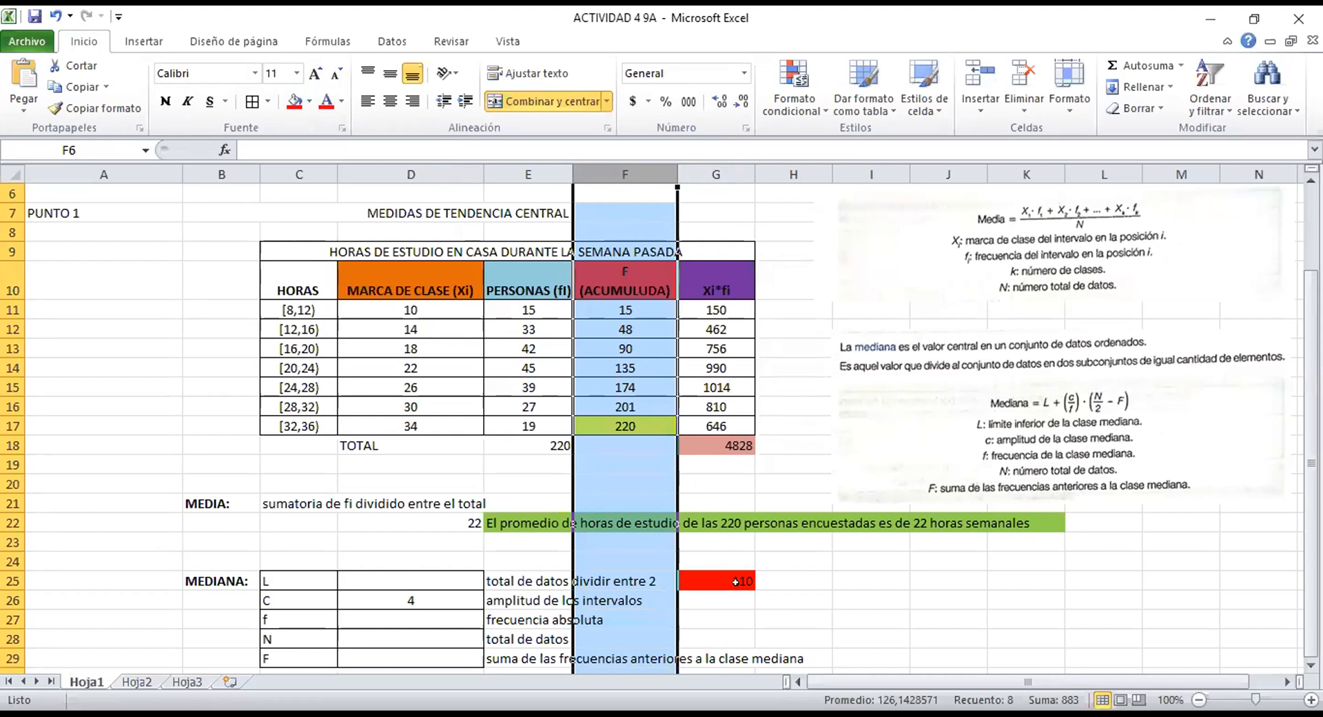
Check the cumulative frequencies against the half-total and fill the median class row, B14:G14, with standard orange.
{"action": "left_click", "coordinate": [641, 305]}
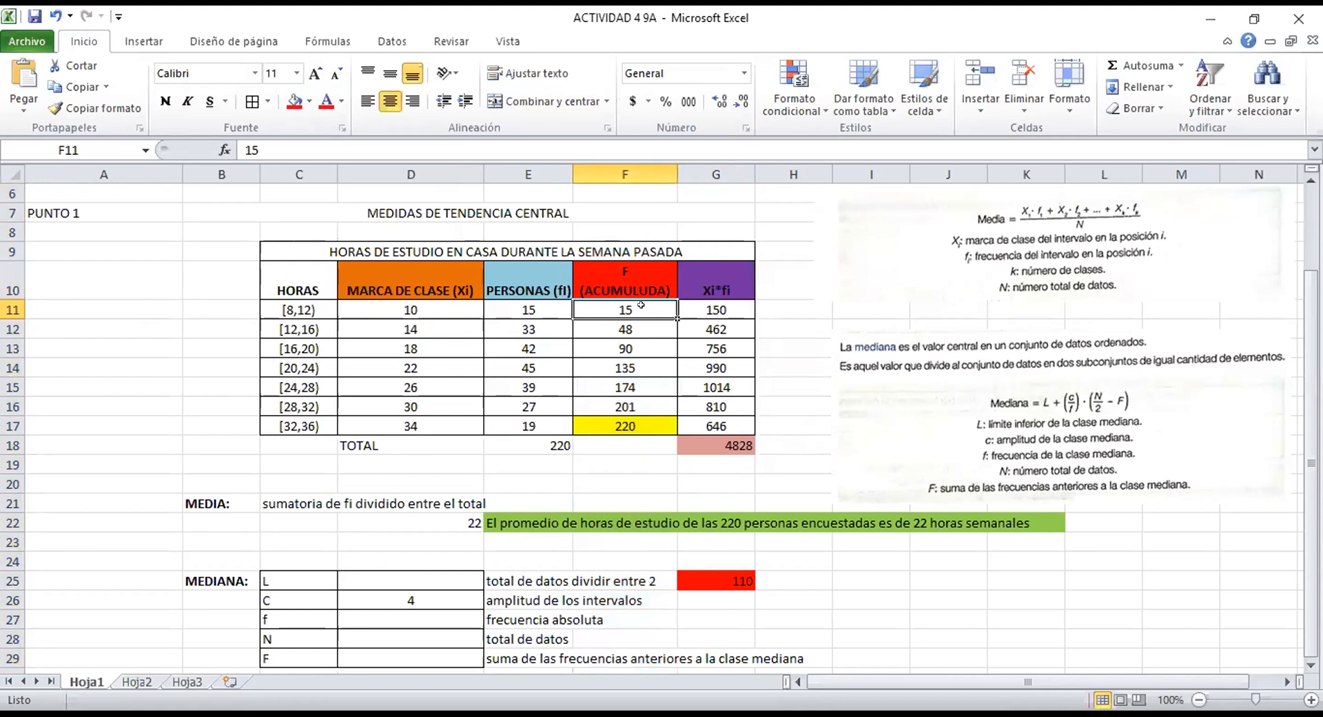
{"action": "key", "text": "Down"}
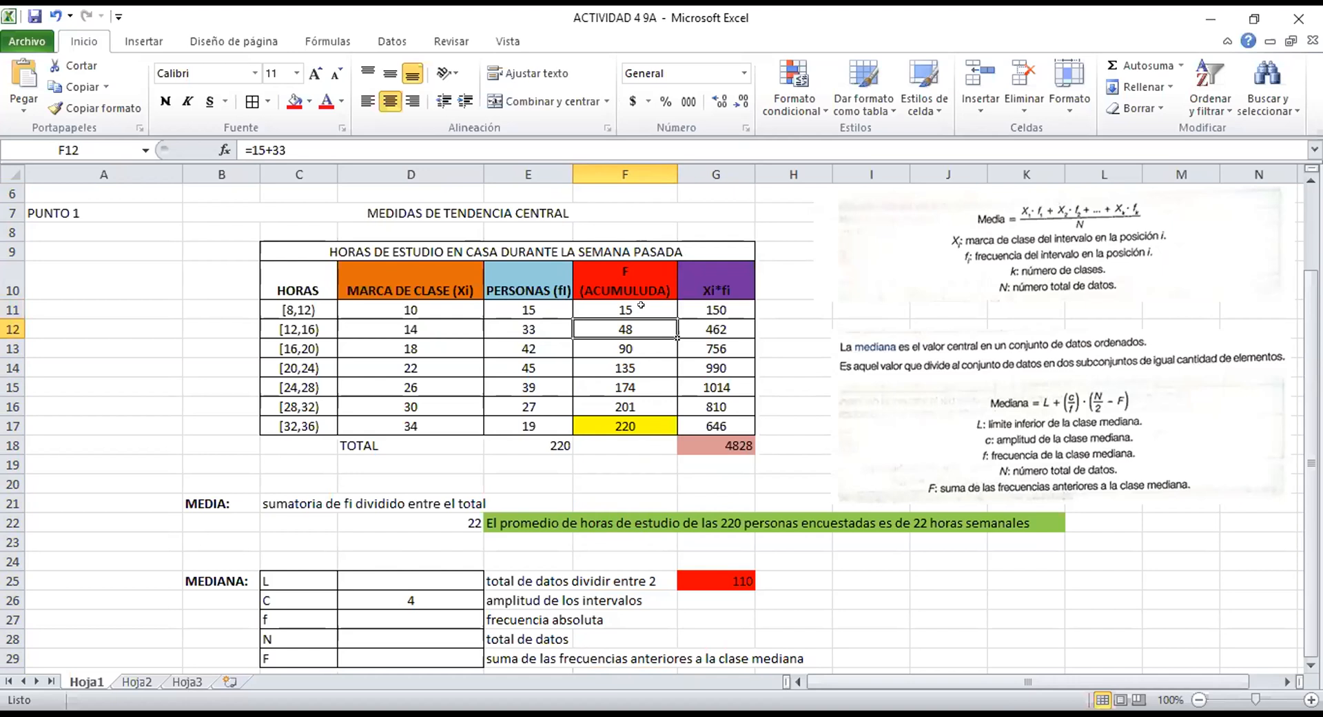
{"action": "key", "text": "Down"}
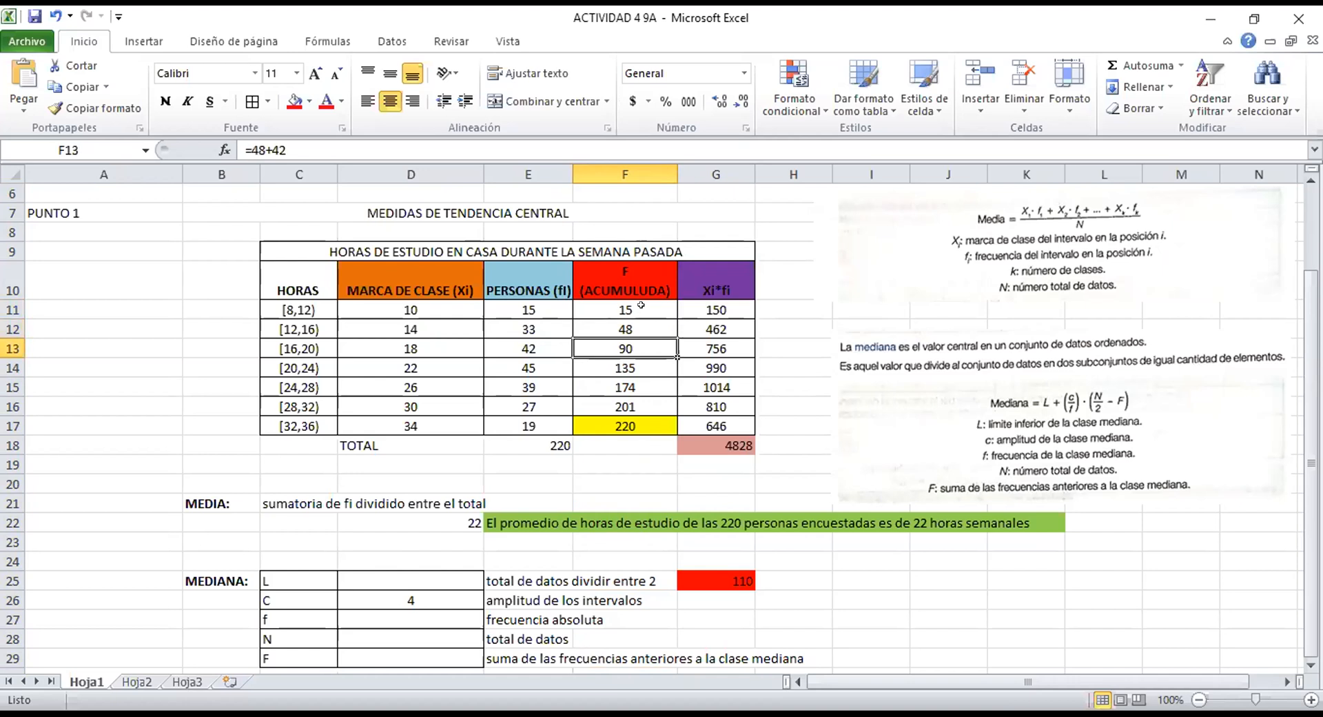
{"action": "key", "text": "Down"}
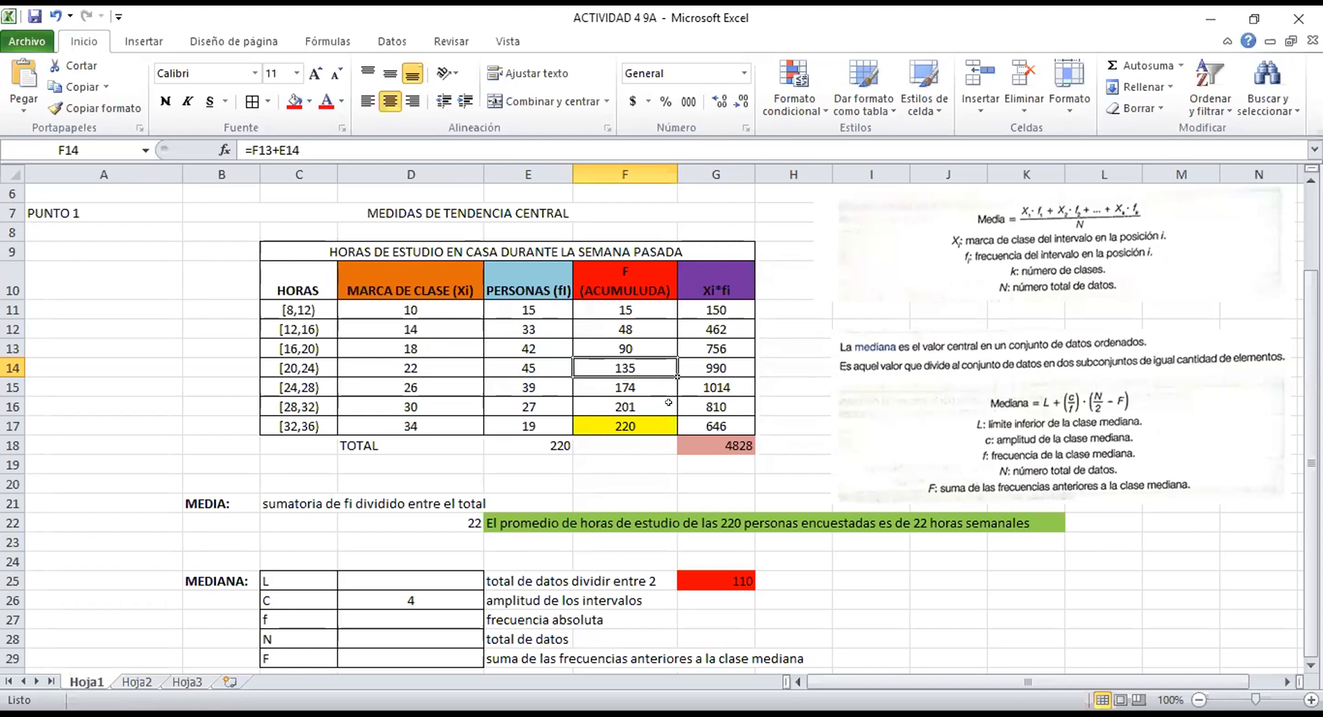
{"action": "left_click_drag", "start_coordinate": [222, 364], "coordinate": [689, 369]}
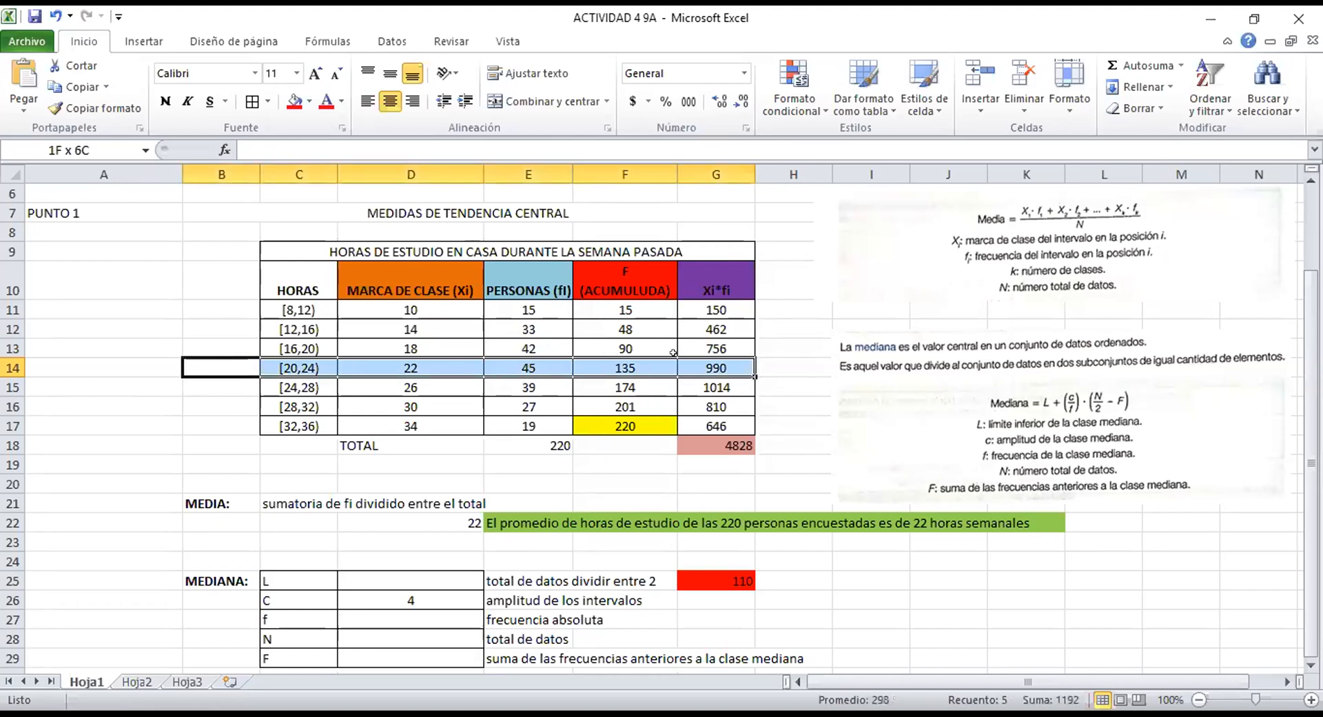
{"action": "left_click", "coordinate": [312, 103]}
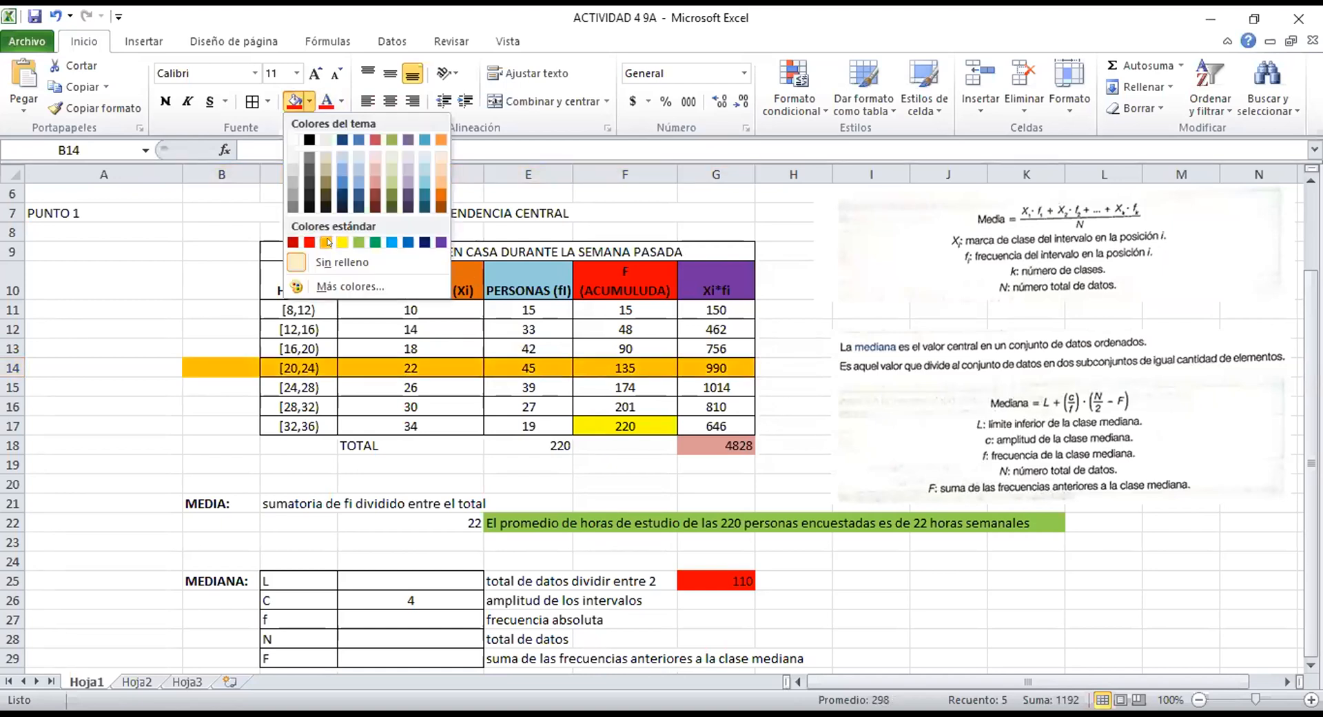
{"action": "left_click", "coordinate": [328, 241]}
Label the highlighted row "clase mediana" in B14 and widen column B to fit the text.
{"action": "left_click", "coordinate": [206, 364]}
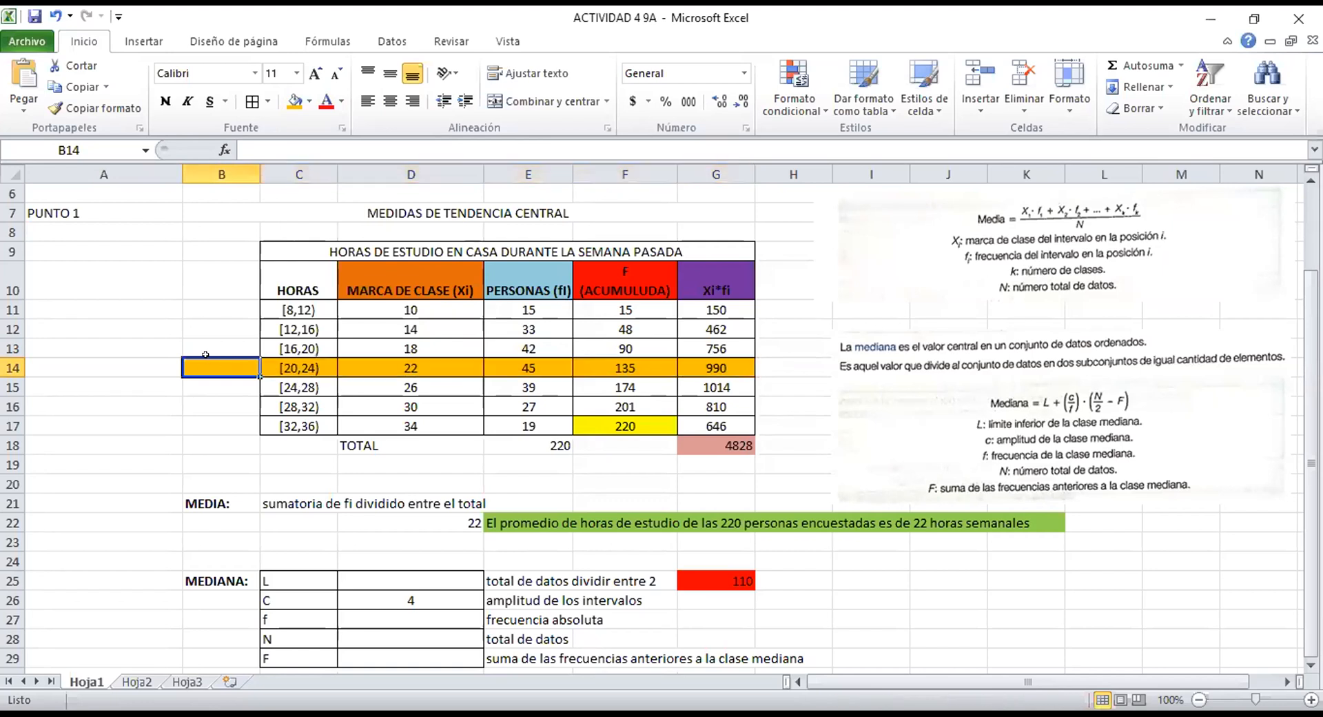
{"action": "type", "text": "clase mediana"}
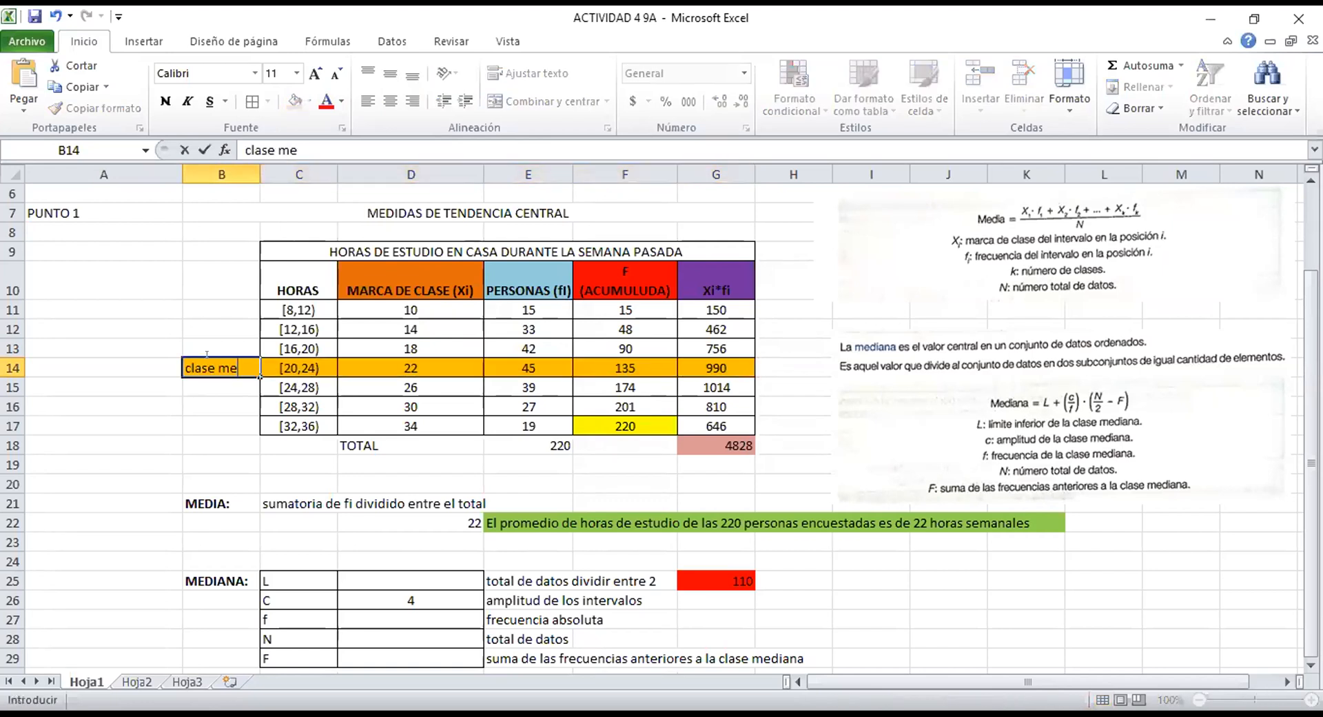
{"action": "left_click", "coordinate": [248, 174]}
{"action": "left_click_drag", "start_coordinate": [260, 174], "coordinate": [283, 174]}
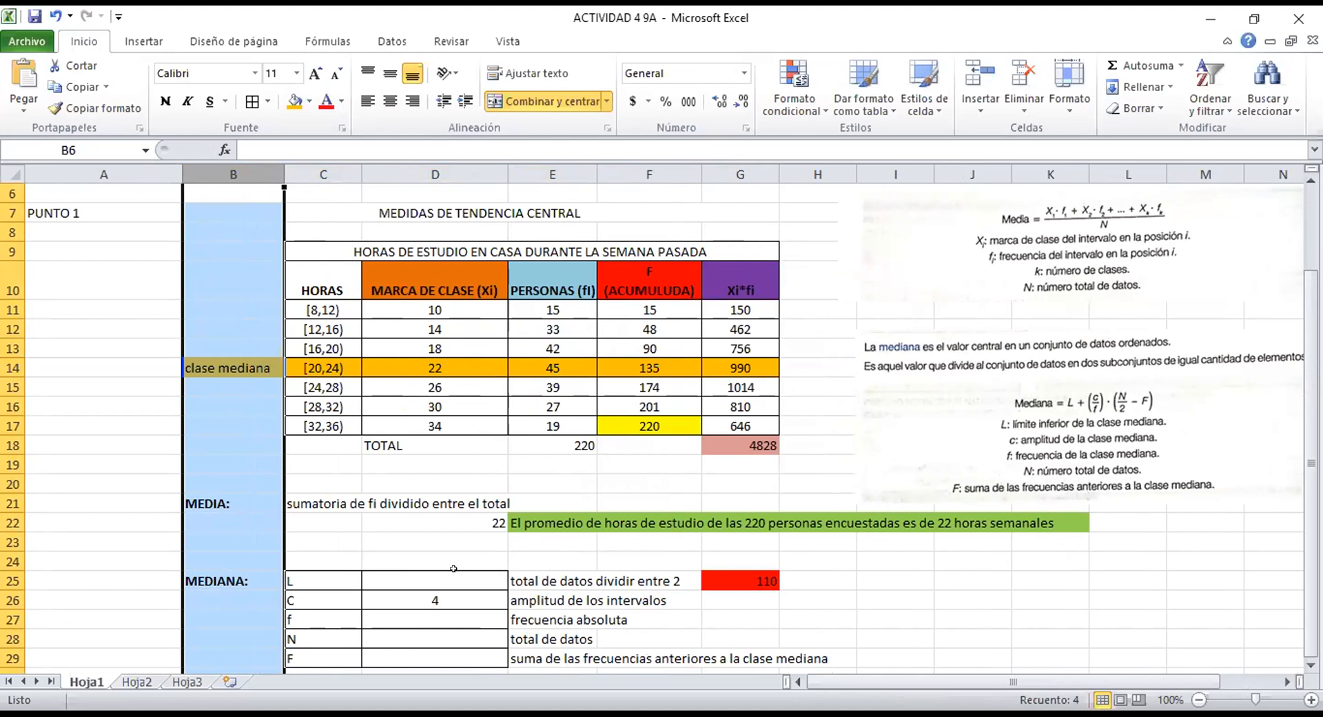
{"action": "left_click", "coordinate": [236, 381]}
{"action": "left_click", "coordinate": [226, 365]}
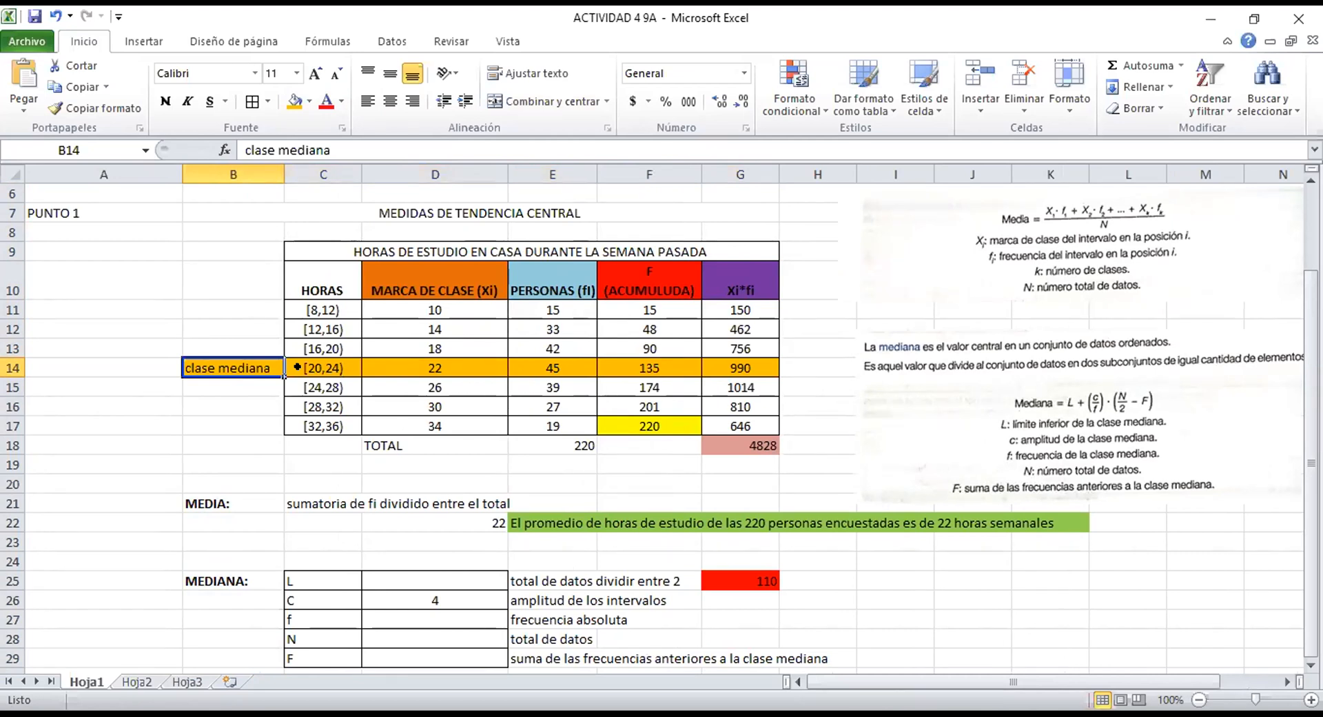
Colour only the lower limit 20 of the median class interval in C14 with the standard red font colour.
{"action": "left_click", "coordinate": [734, 572]}
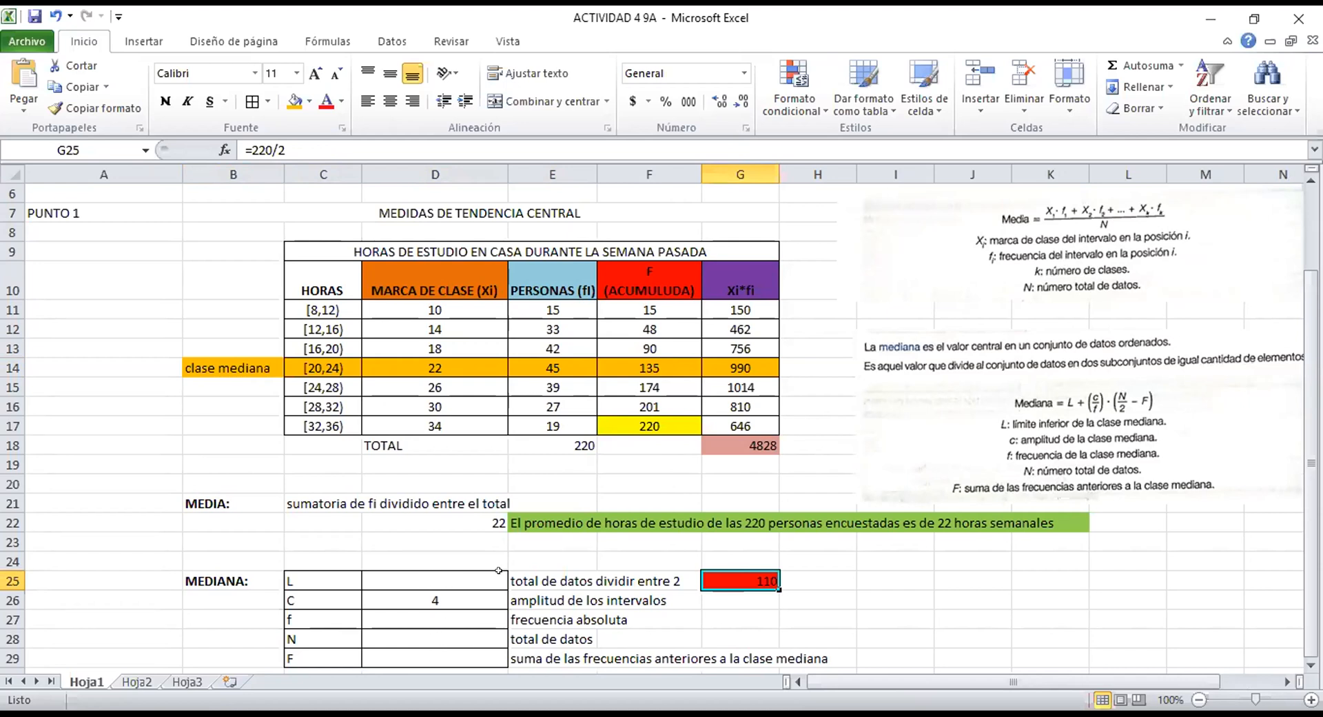
{"action": "left_click", "coordinate": [455, 581]}
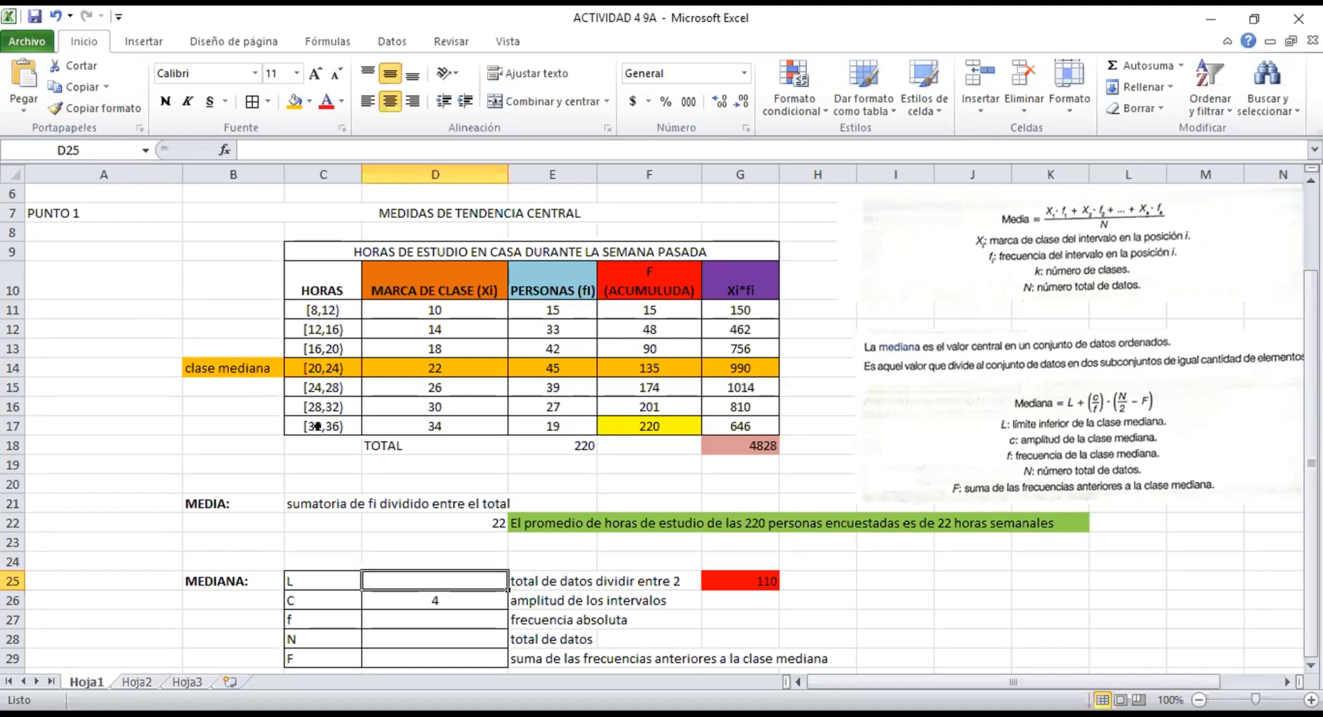
{"action": "double_click", "coordinate": [320, 367]}
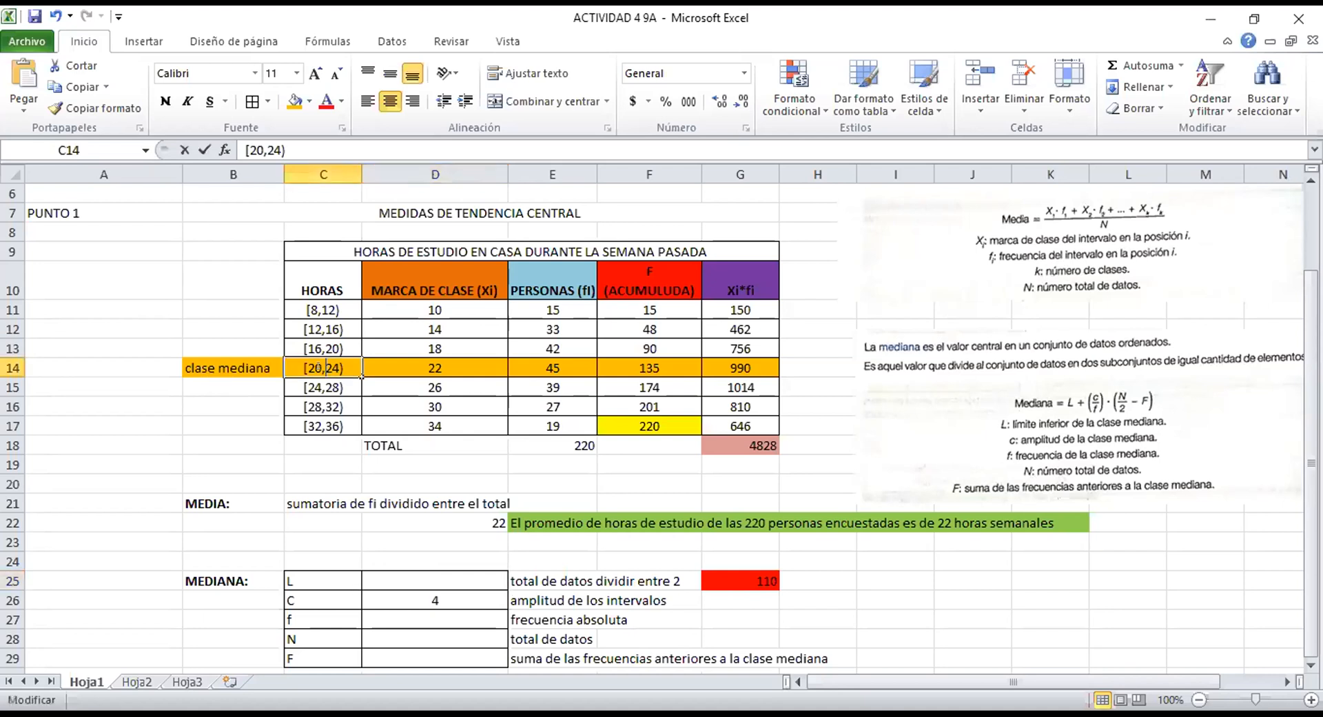
{"action": "left_click_drag", "start_coordinate": [322, 367], "coordinate": [305, 367]}
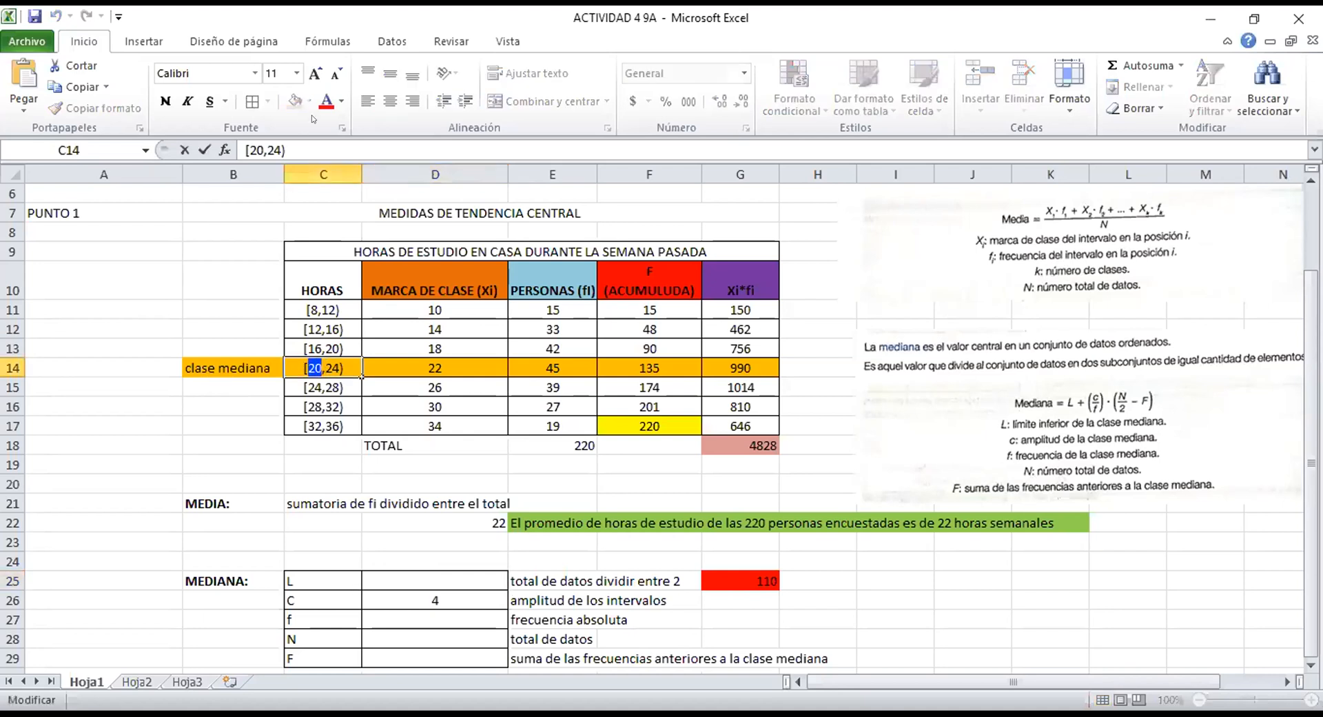
{"action": "left_click", "coordinate": [340, 102]}
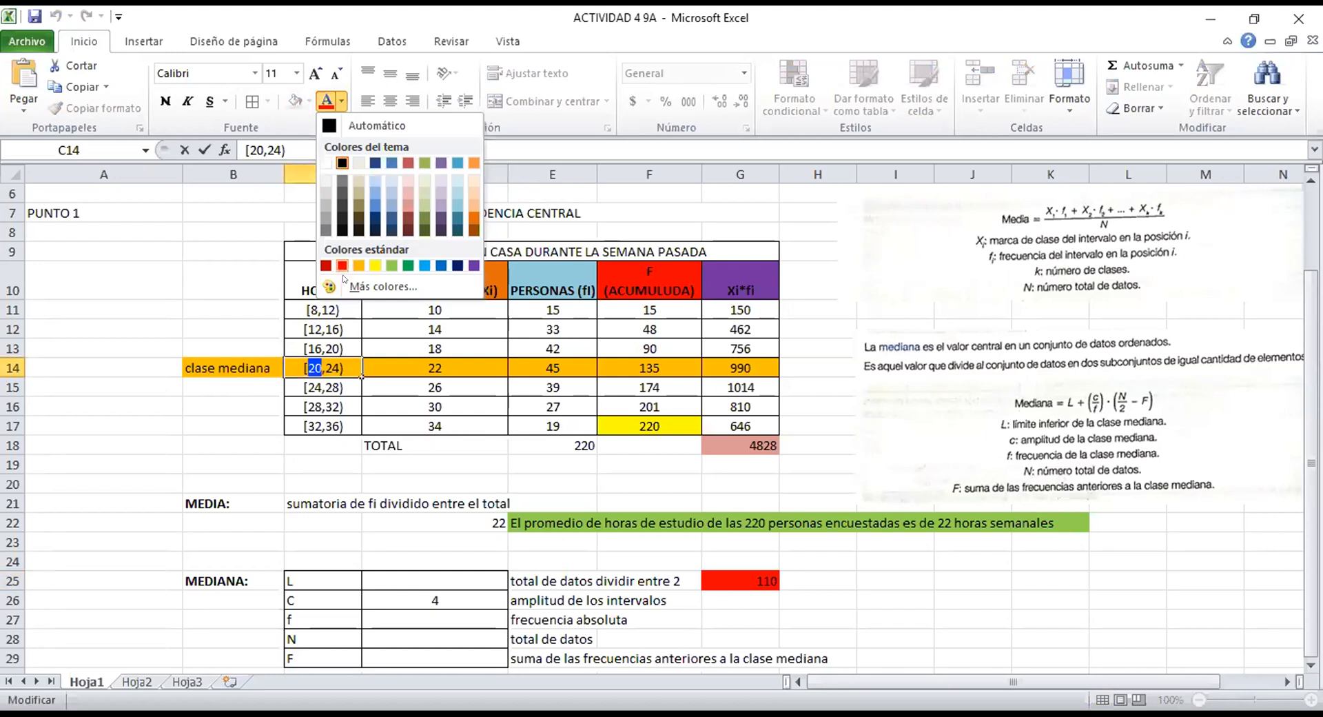
{"action": "left_click", "coordinate": [342, 264]}
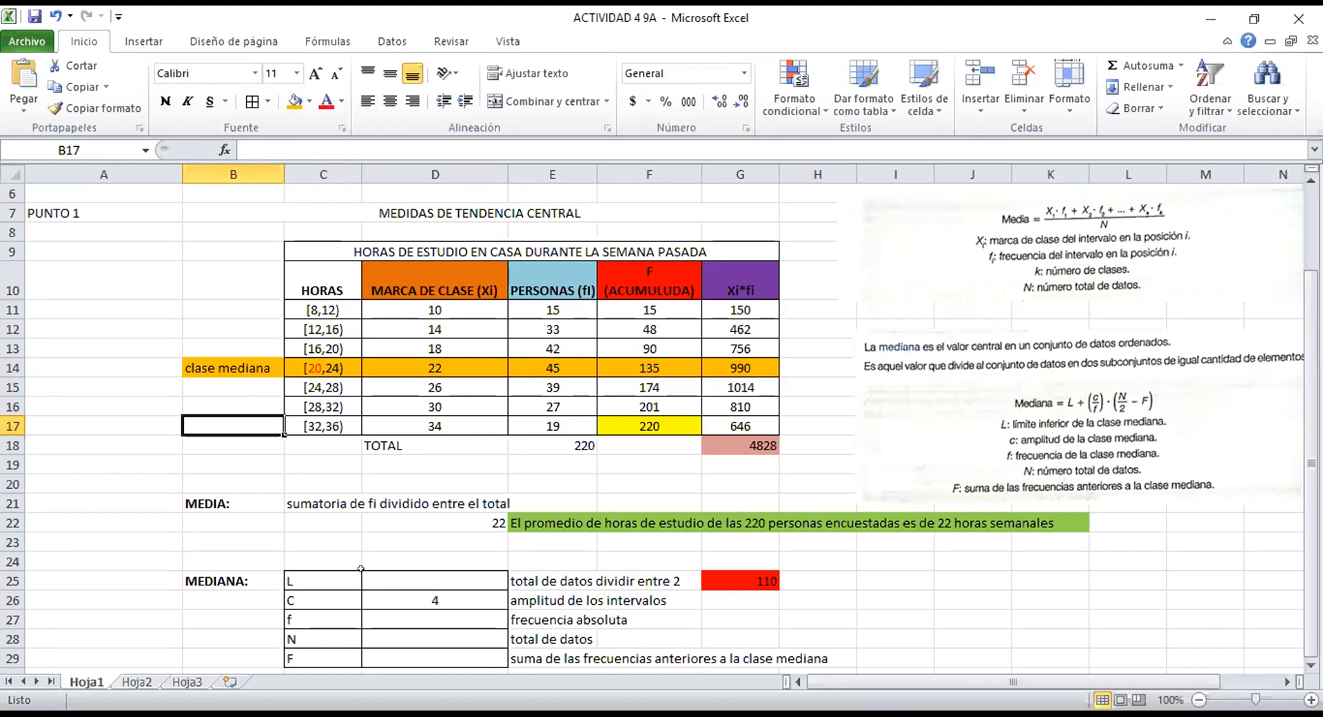
Enter the median class's lower limit 20 for L in cell D25 of the MEDIANA table.
{"action": "left_click", "coordinate": [376, 569]}
{"action": "type", "text": "20"}
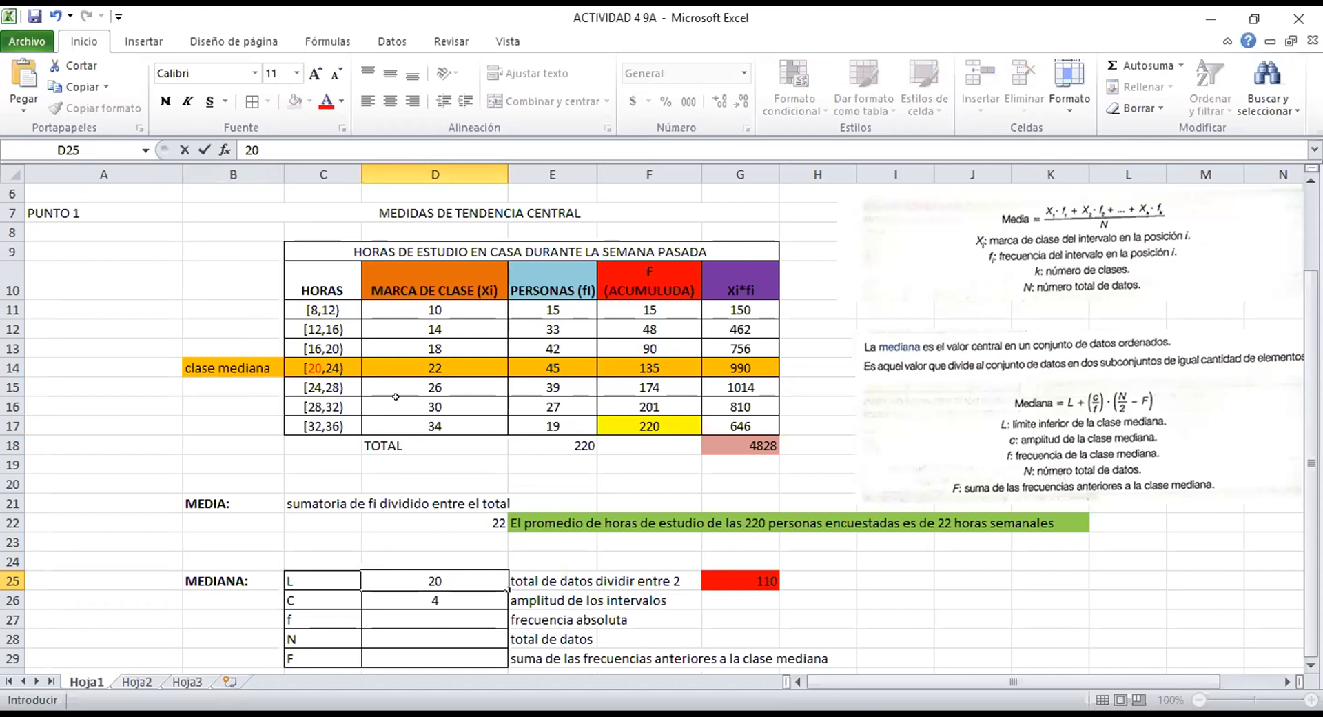
{"action": "left_click", "coordinate": [864, 620]}
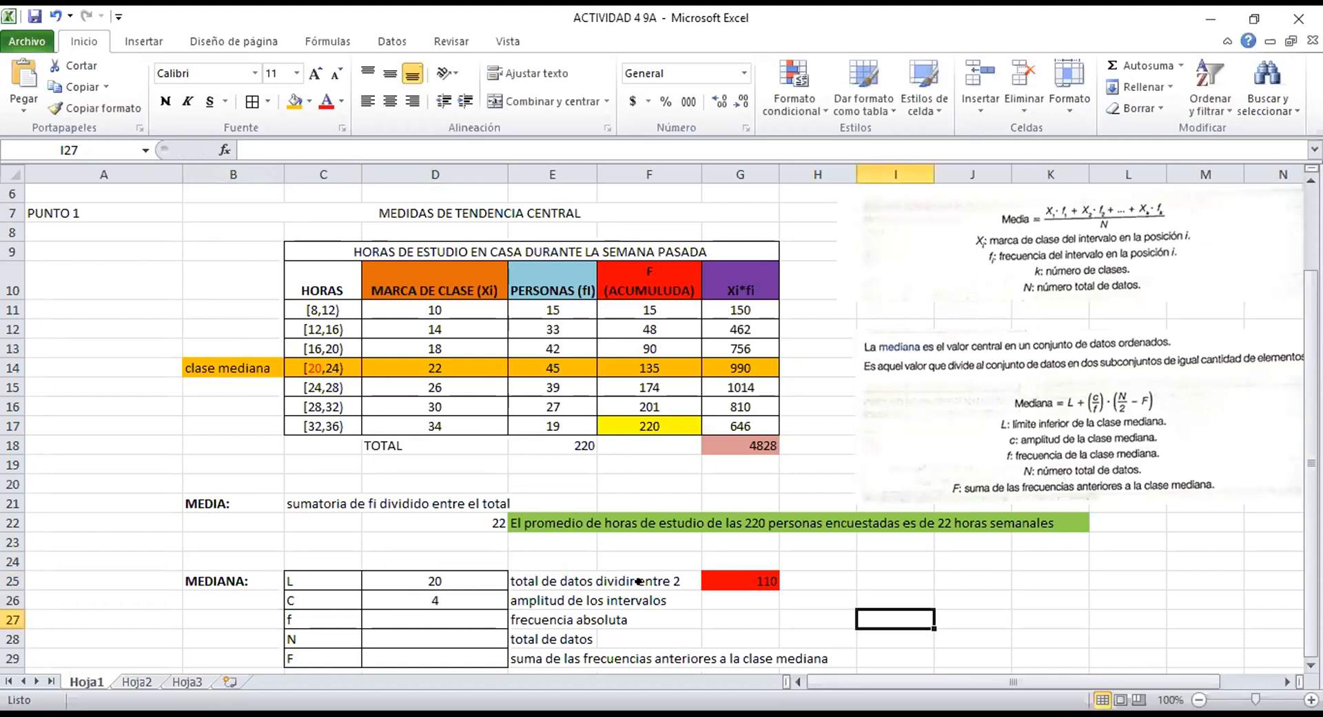
Enter the median class's absolute frequency 45 for f in cell D27.
{"action": "left_click", "coordinate": [457, 616]}
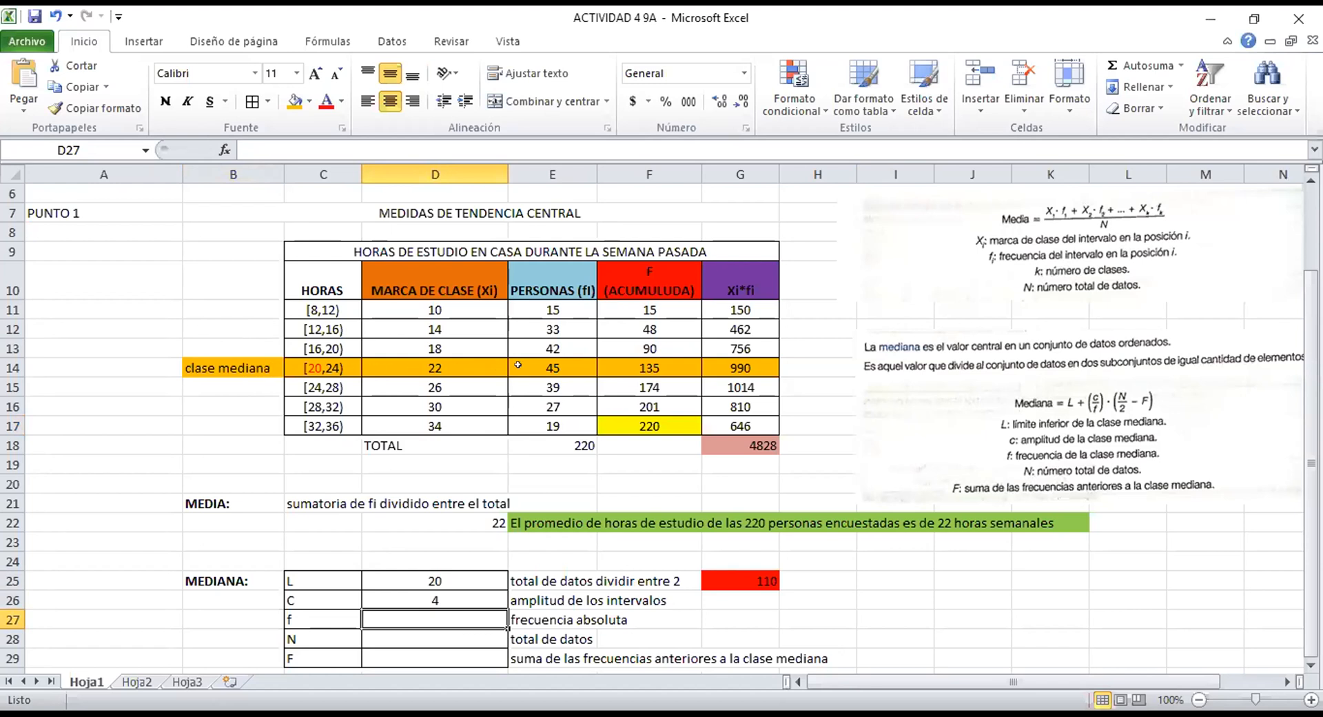
{"action": "left_click", "coordinate": [563, 357]}
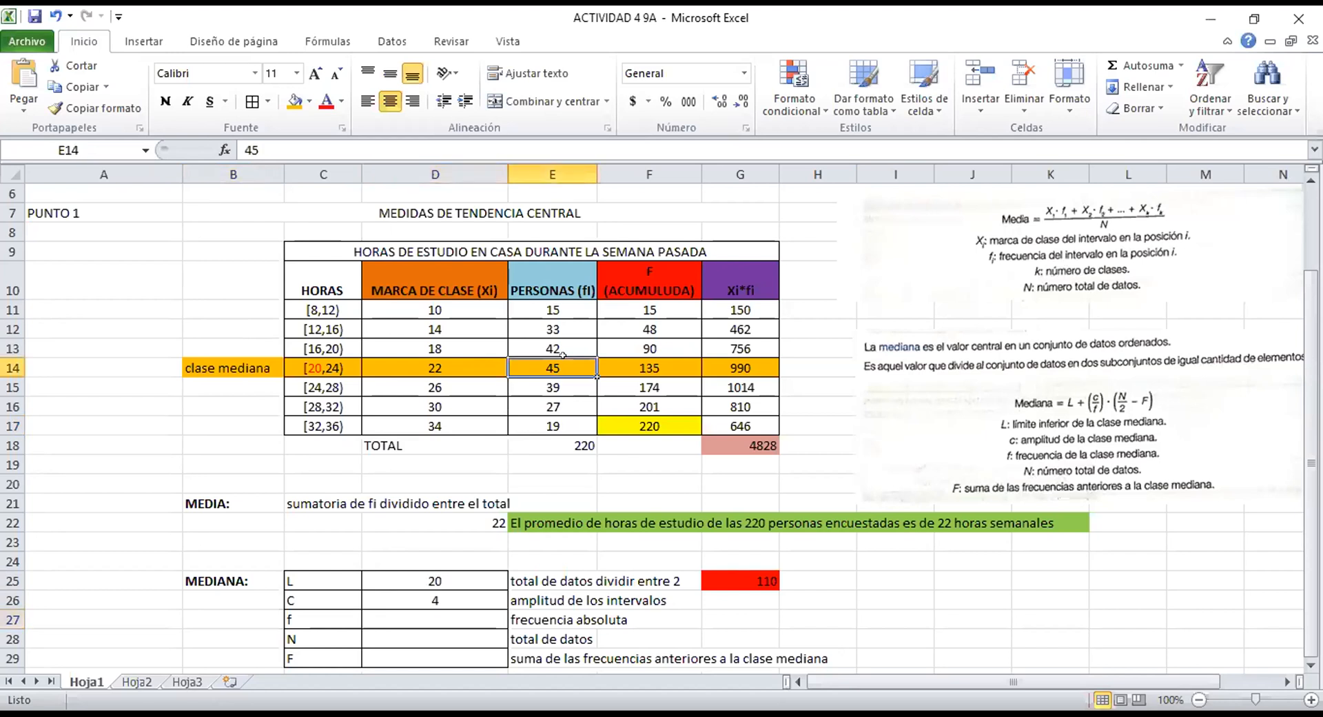
{"action": "left_click", "coordinate": [443, 613]}
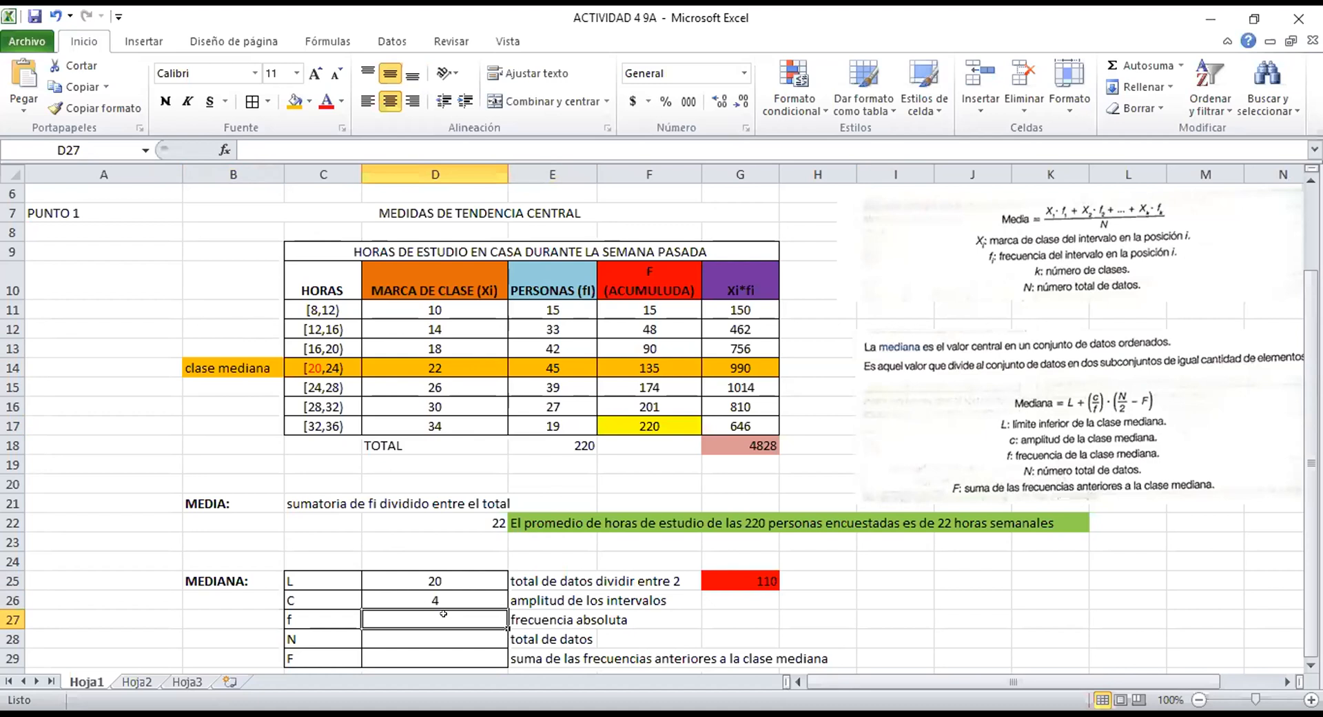
{"action": "type", "text": "45"}
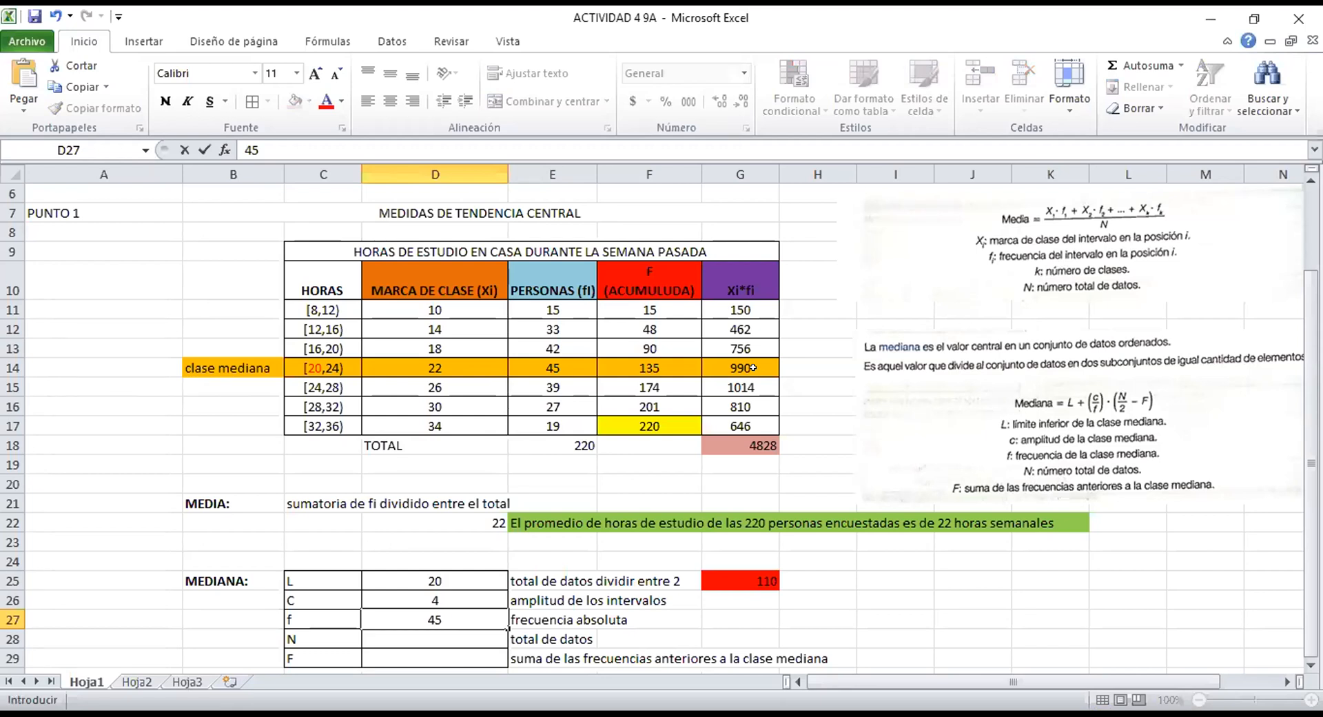
{"action": "left_click", "coordinate": [1310, 387]}
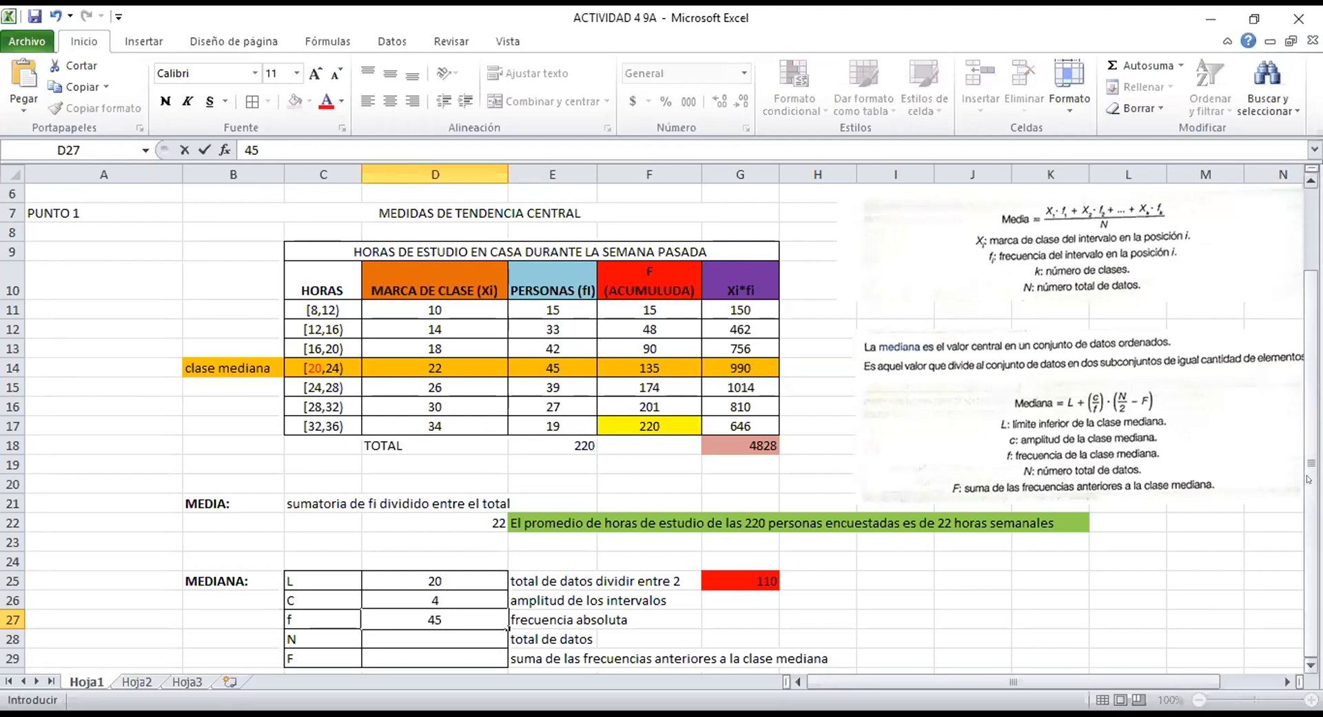
Enter the total number of data 220 for N in cell D28.
{"action": "double_click", "coordinate": [437, 632]}
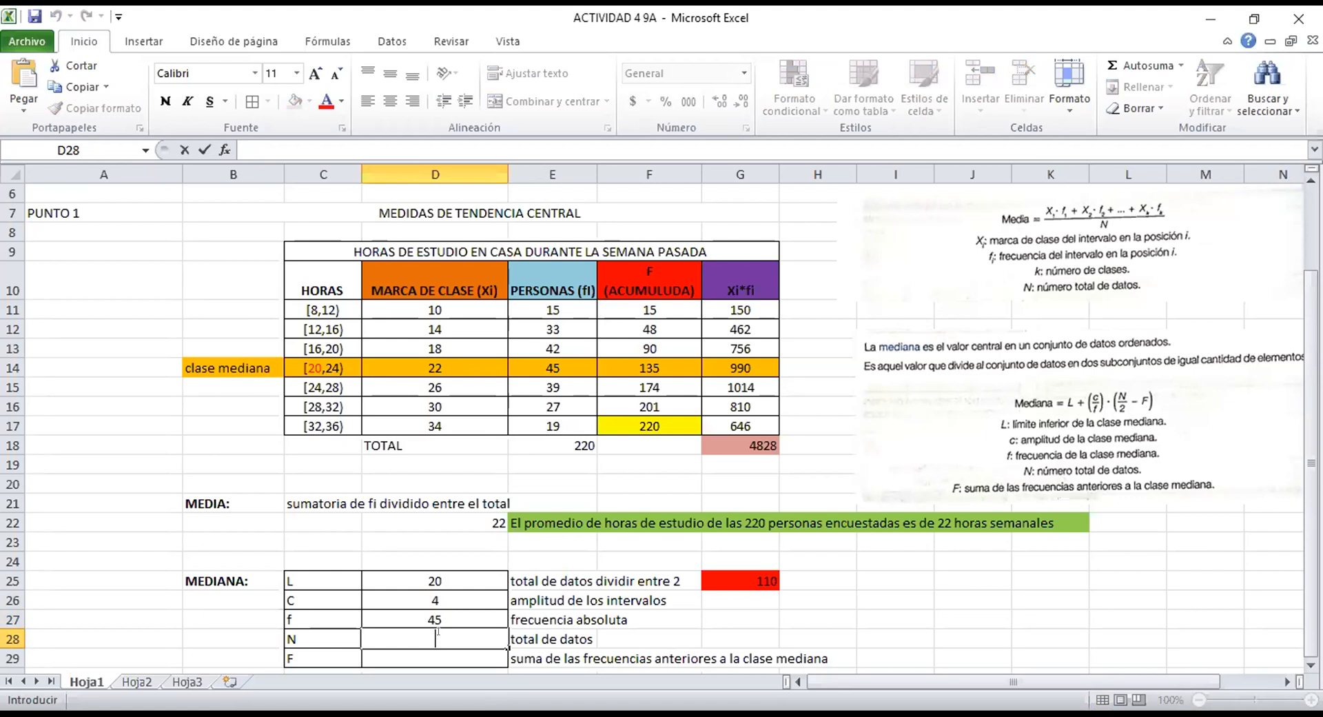
{"action": "type", "text": "220"}
{"action": "key", "text": "Return"}
{"action": "right_click", "coordinate": [437, 632]}
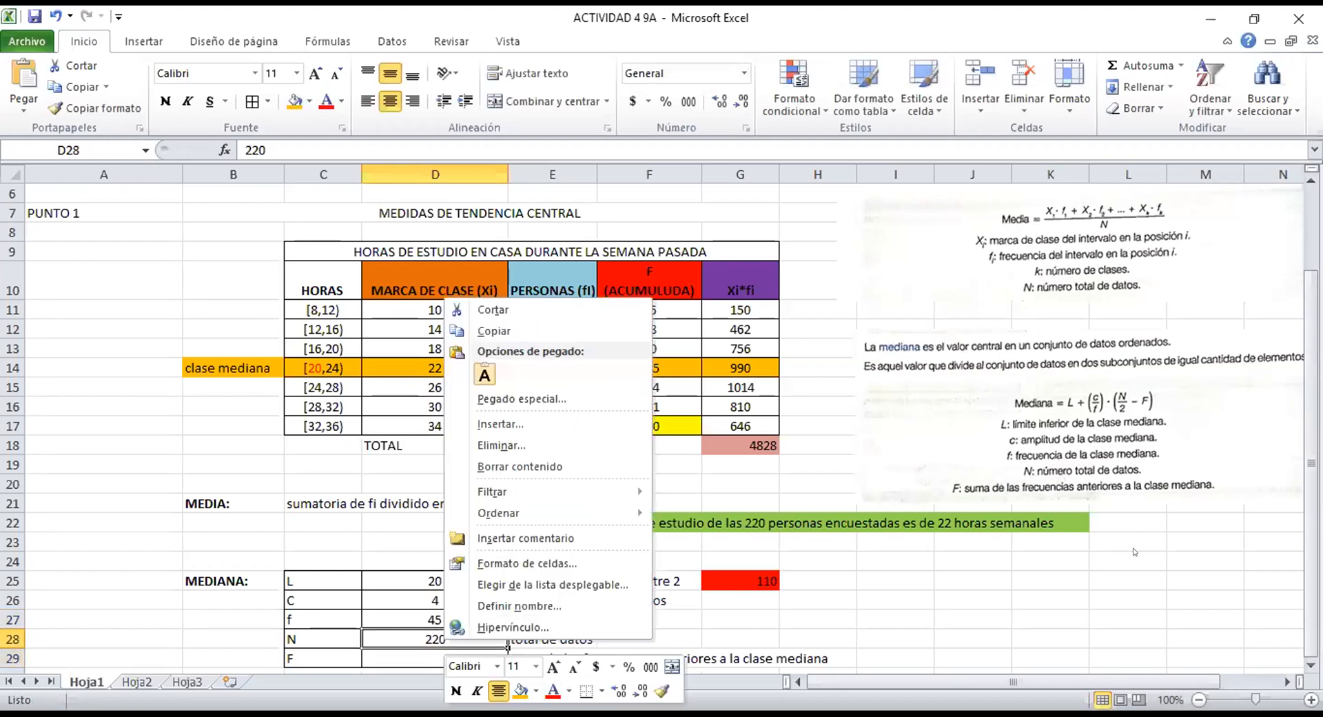
{"action": "key", "text": "Escape"}
Review the frequencies preceding the median class and fill their cumulative value in F13 with standard blue.
{"action": "left_click", "coordinate": [487, 663]}
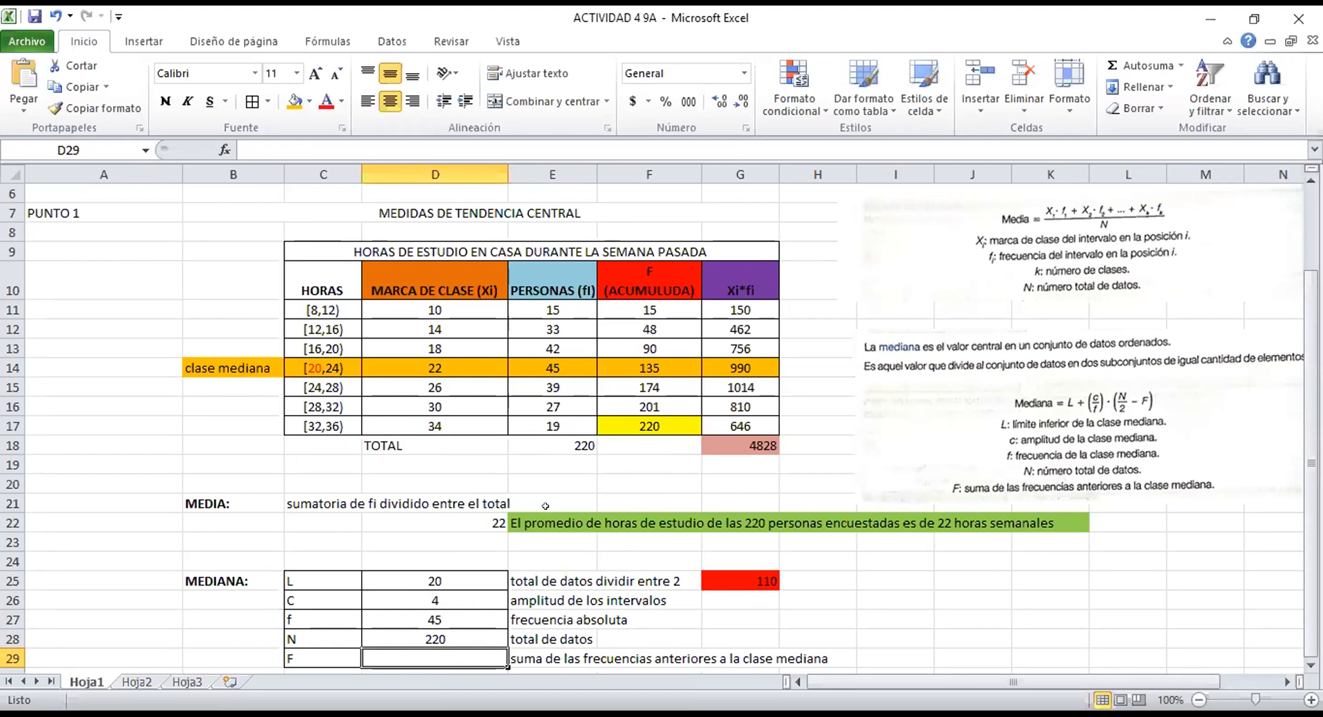
{"action": "left_click_drag", "start_coordinate": [577, 308], "coordinate": [579, 348]}
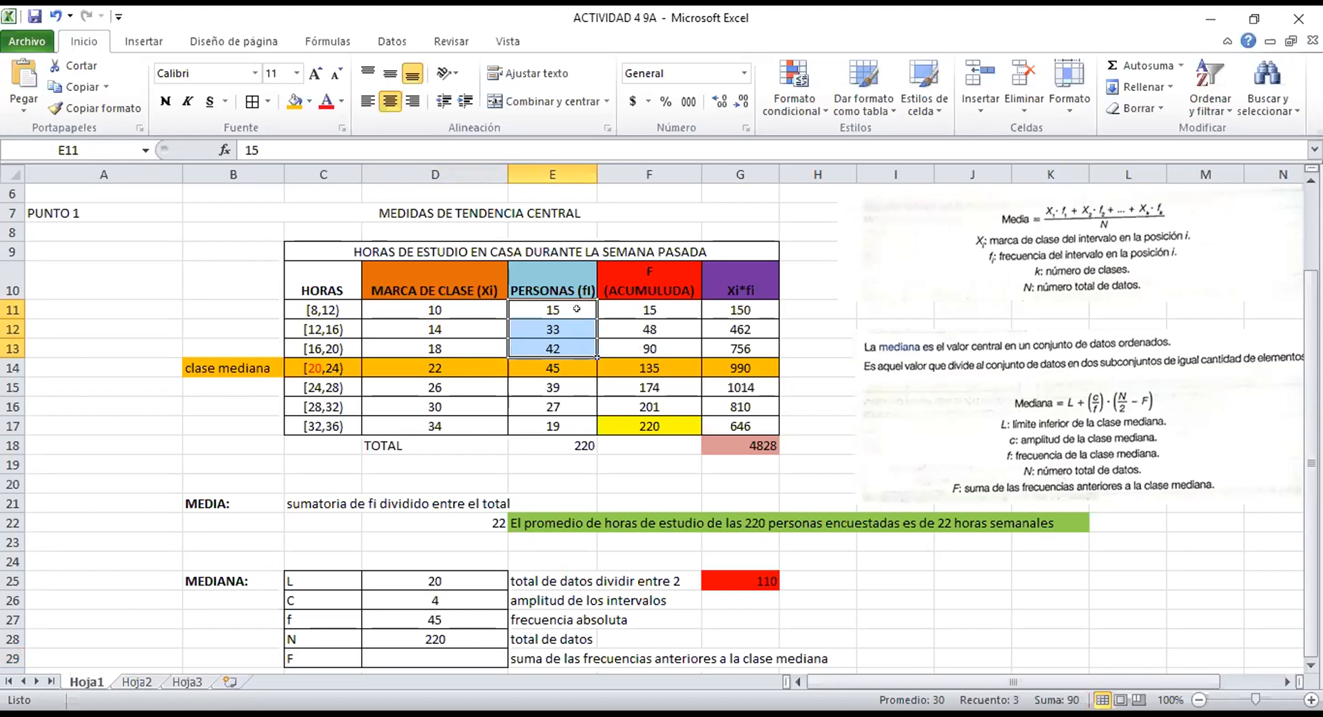
{"action": "left_click_drag", "start_coordinate": [577, 308], "coordinate": [580, 337]}
{"action": "left_click", "coordinate": [658, 350]}
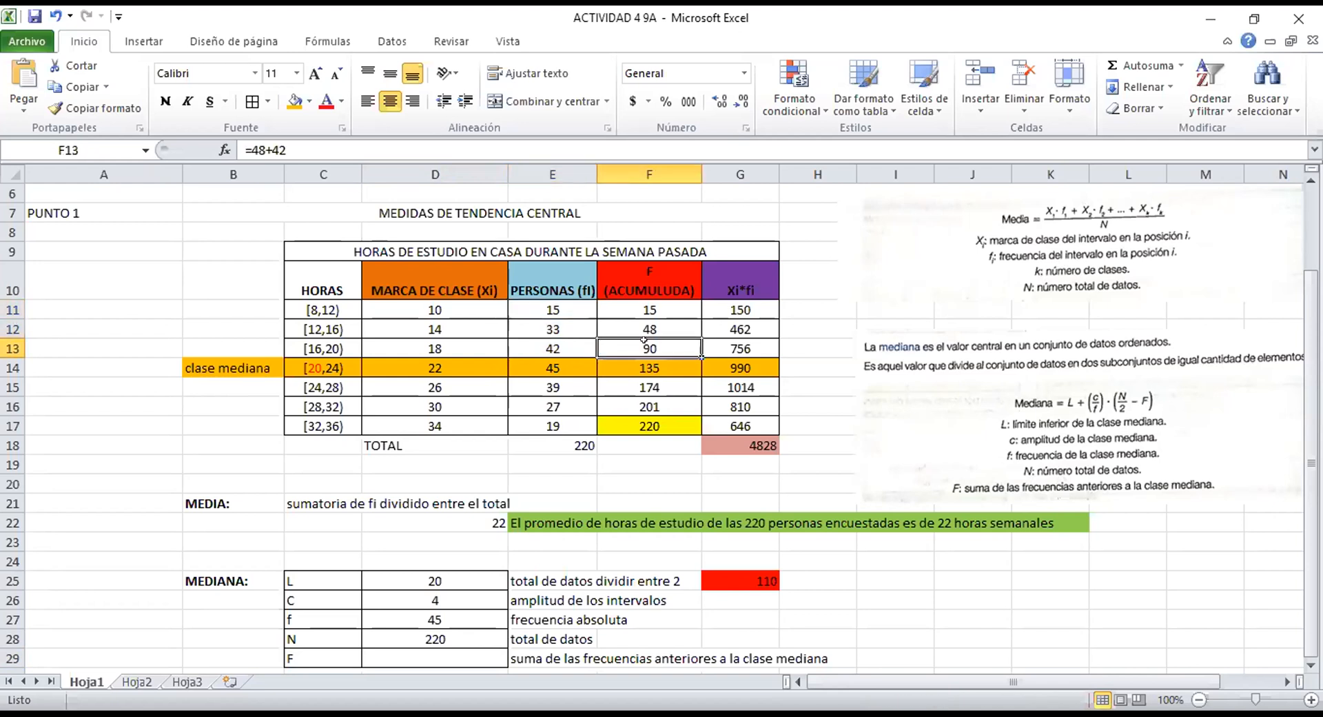
{"action": "left_click", "coordinate": [562, 305]}
{"action": "left_click", "coordinate": [565, 321]}
{"action": "left_click", "coordinate": [564, 339]}
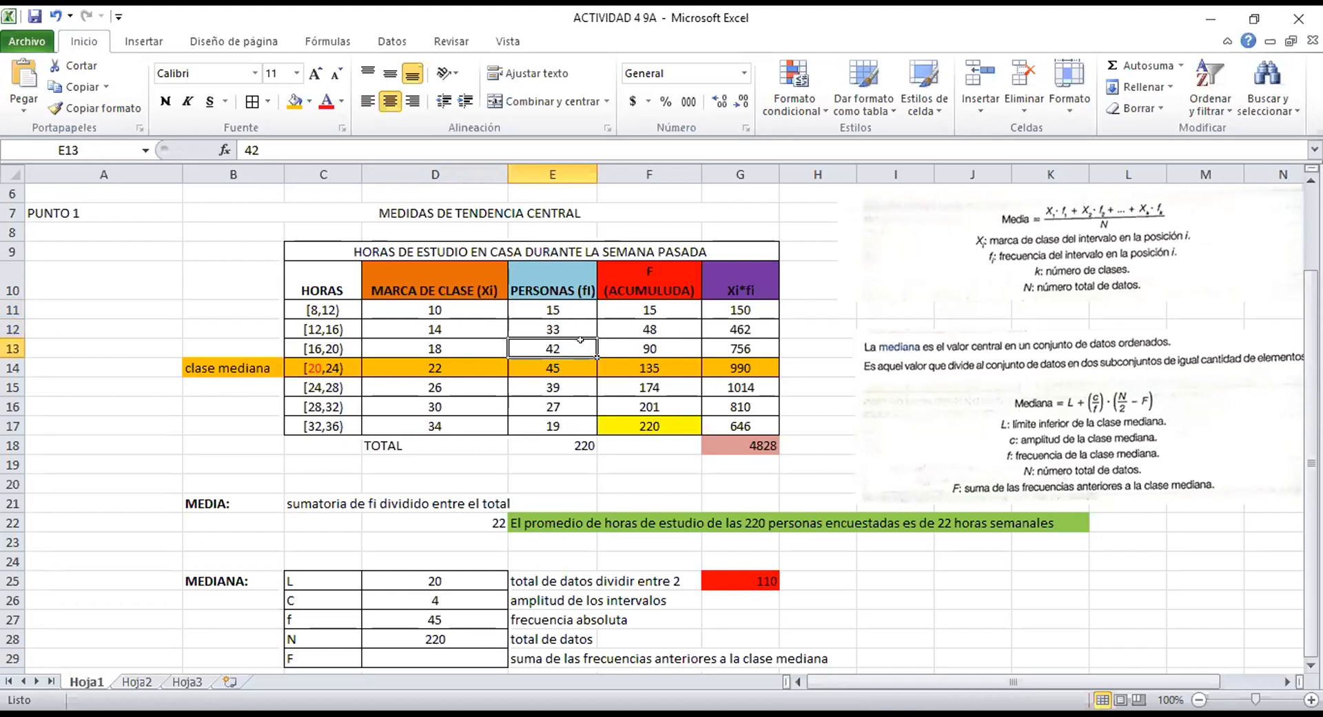
{"action": "left_click", "coordinate": [607, 337]}
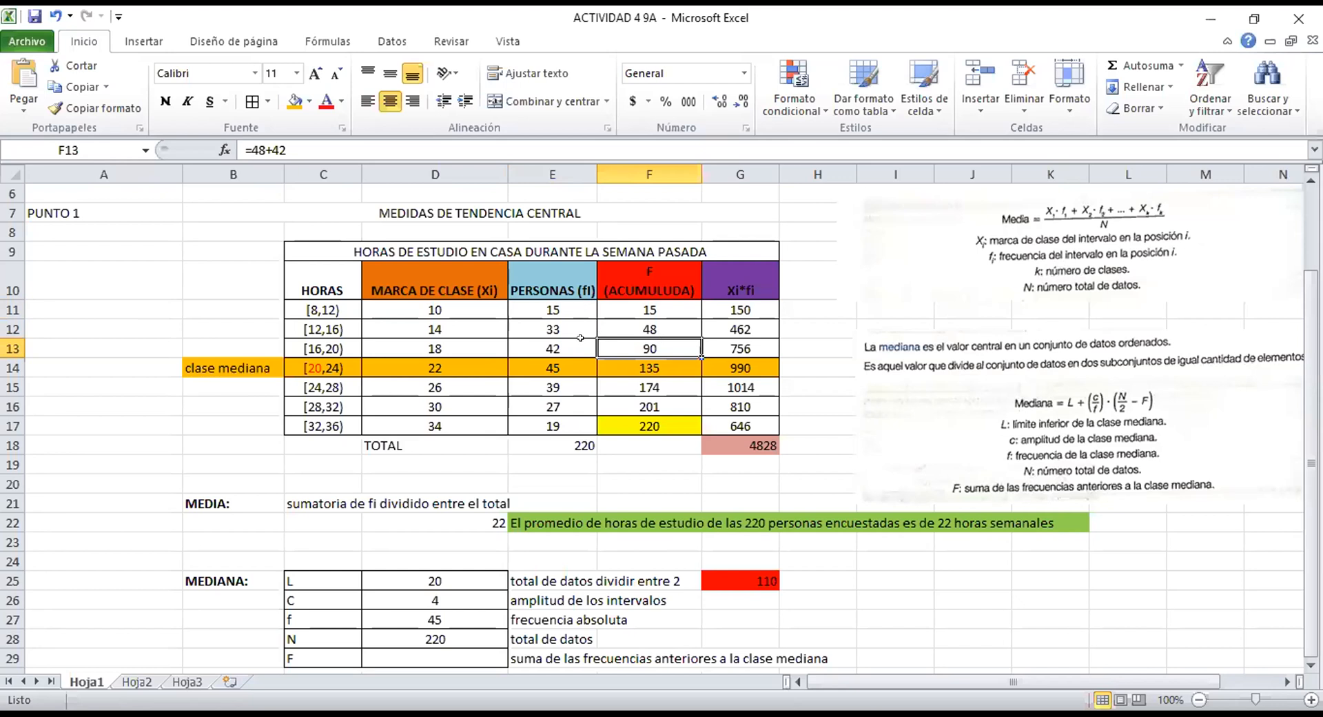
{"action": "left_click", "coordinate": [309, 101]}
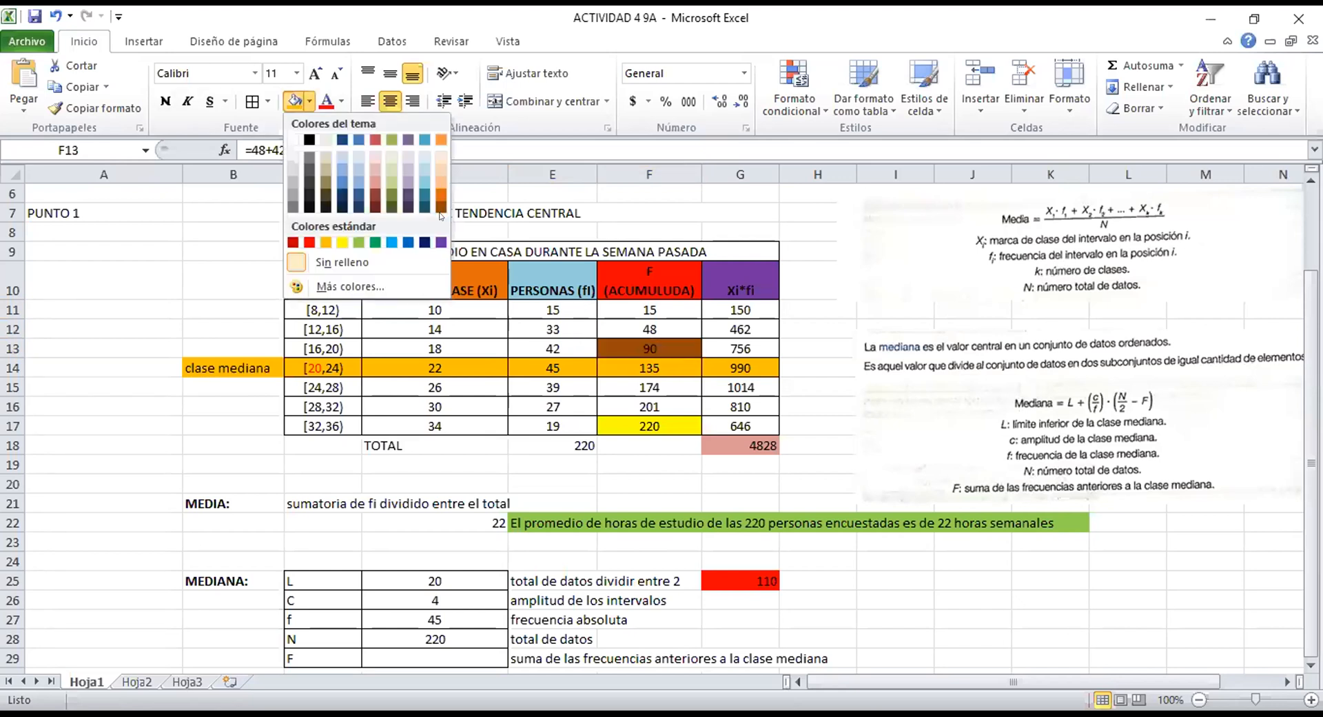
{"action": "left_click", "coordinate": [408, 242]}
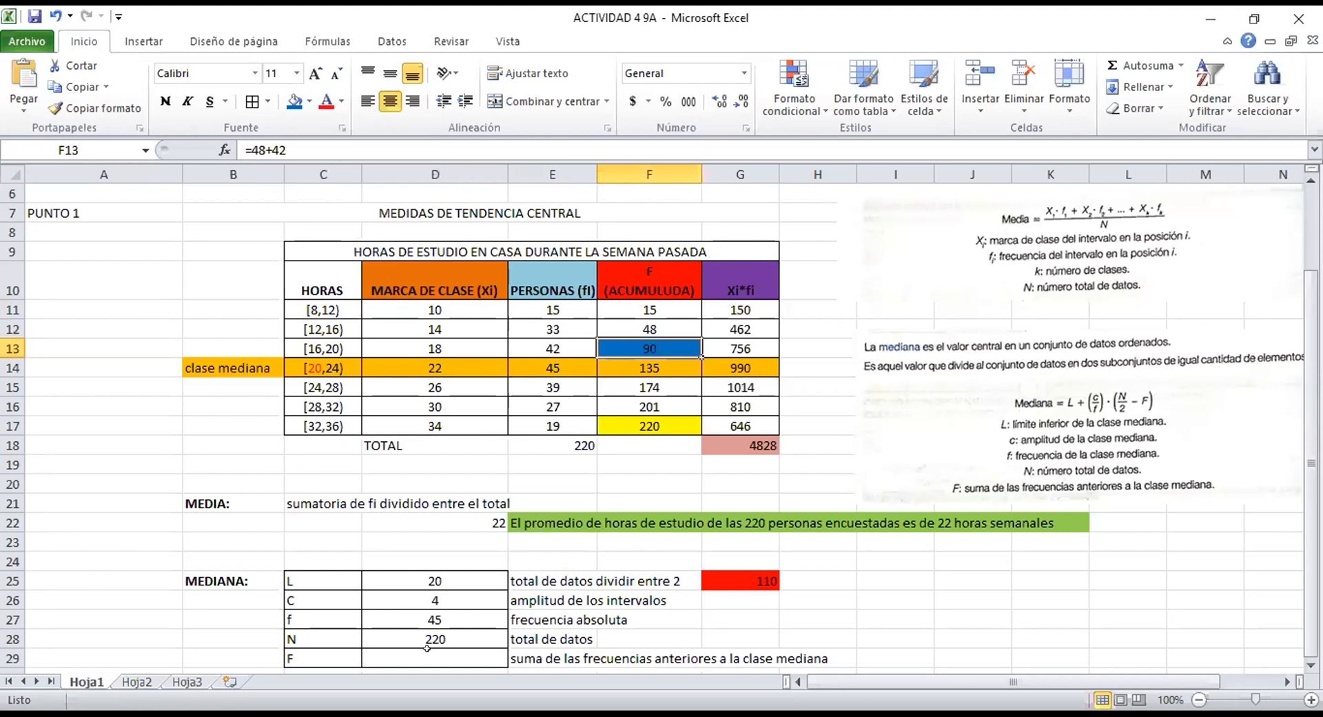
Enter the sum of the frequencies before the median class, 90, for F in cell D29.
{"action": "left_click", "coordinate": [427, 651]}
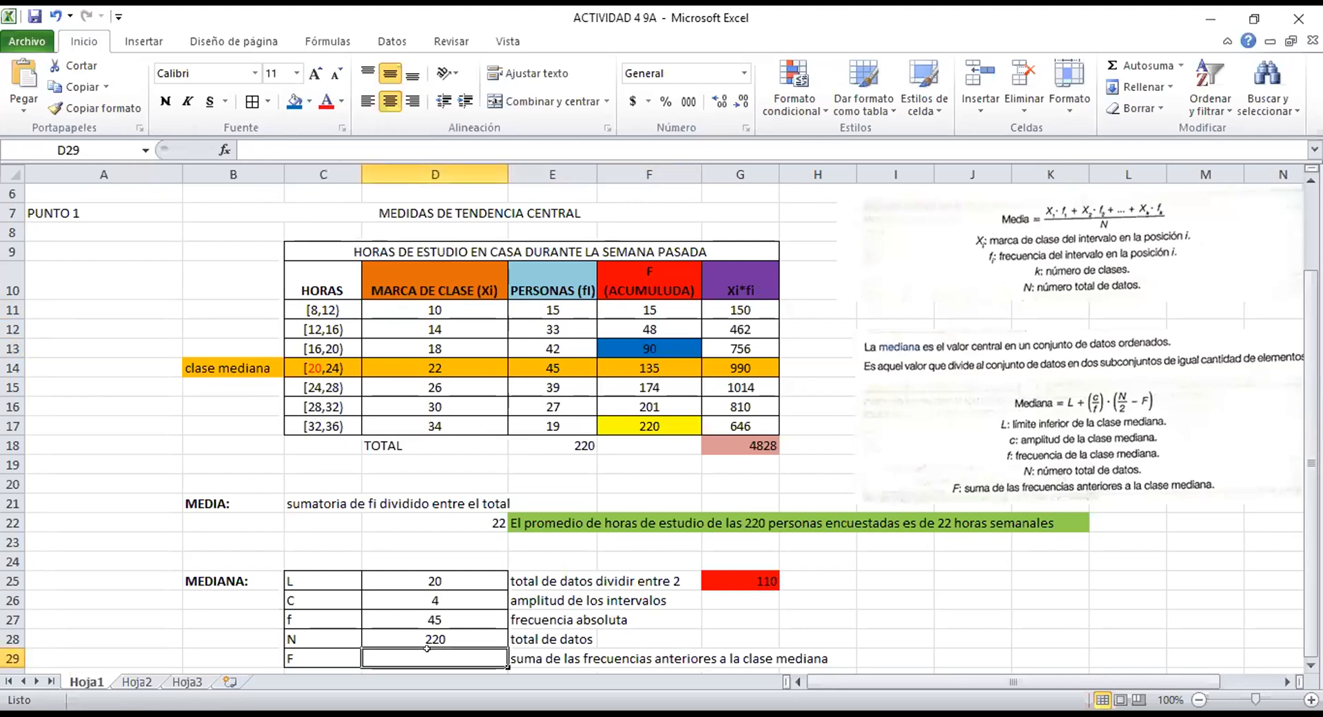
{"action": "type", "text": "90"}
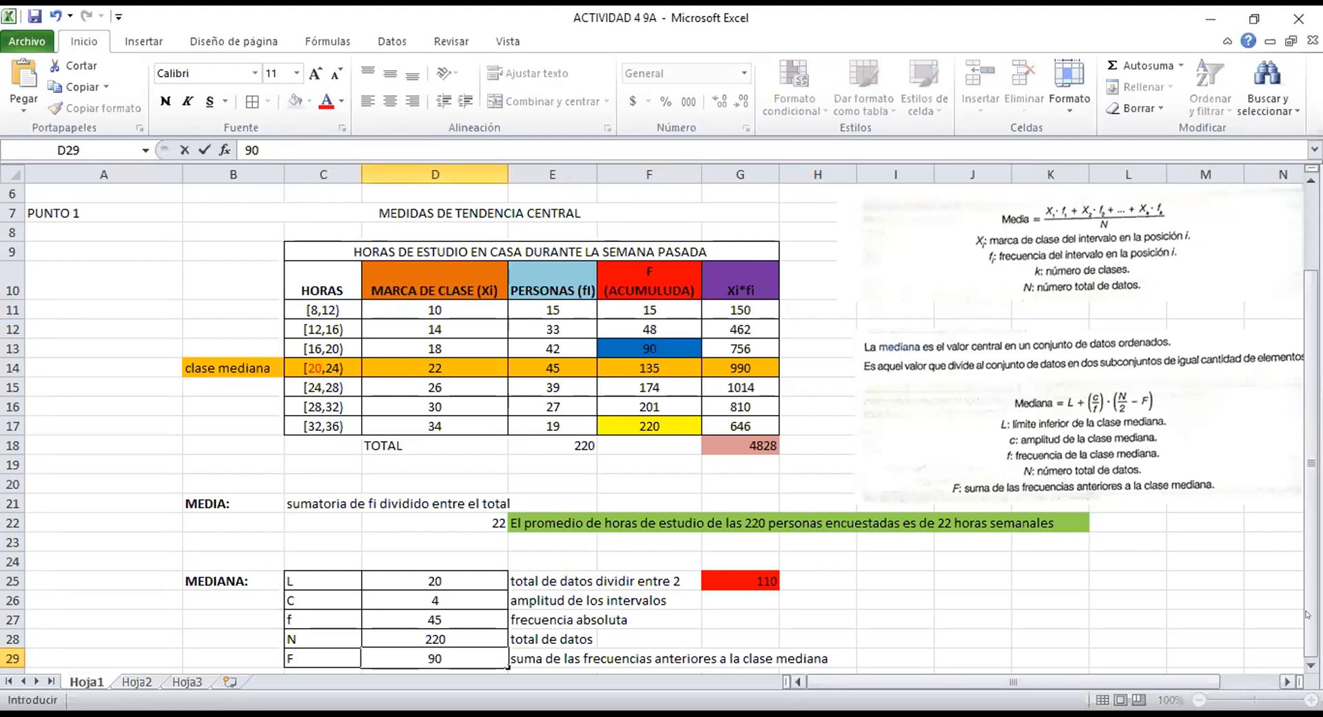
{"action": "left_click", "coordinate": [903, 647]}
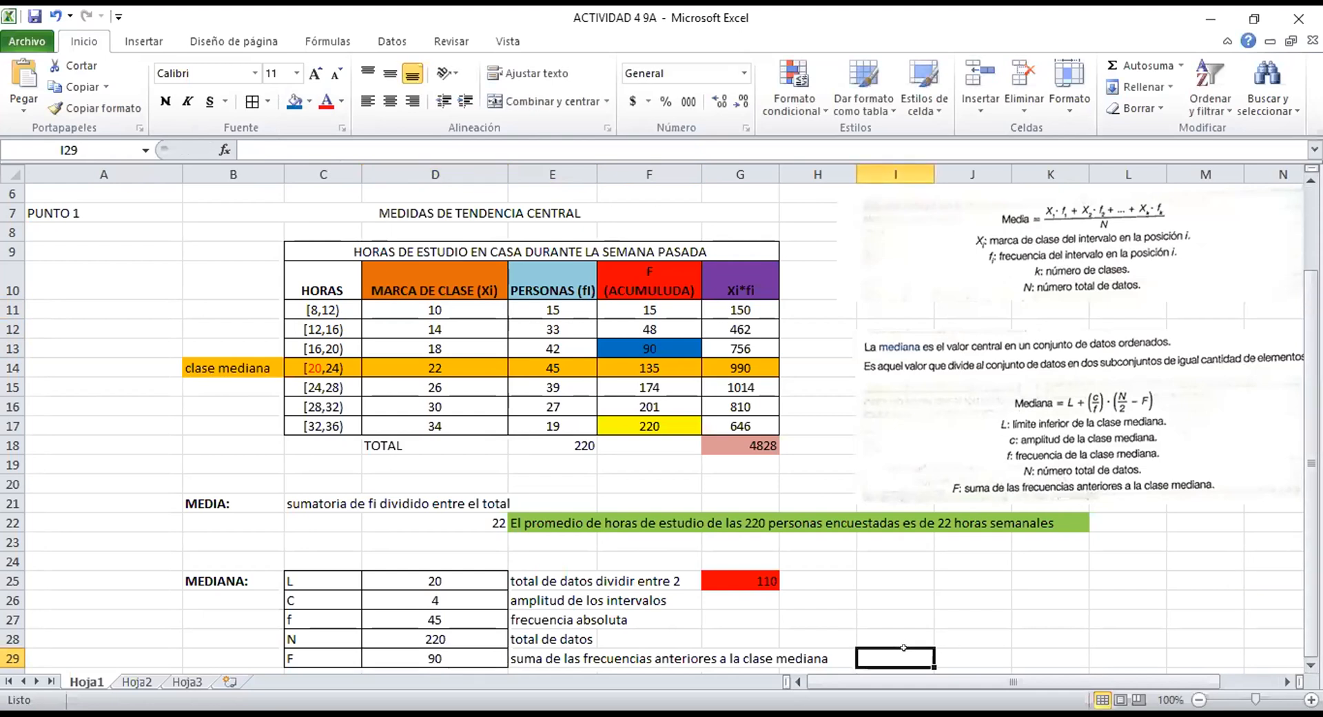
Review the median values L, C, f, N and F in D25:D29 against the median formula.
{"action": "key", "text": "Down"}
{"action": "key", "text": "Down"}
{"action": "key", "text": "Down"}
{"action": "key", "text": "Down"}
{"action": "key", "text": "Down"}
{"action": "key", "text": "Down"}
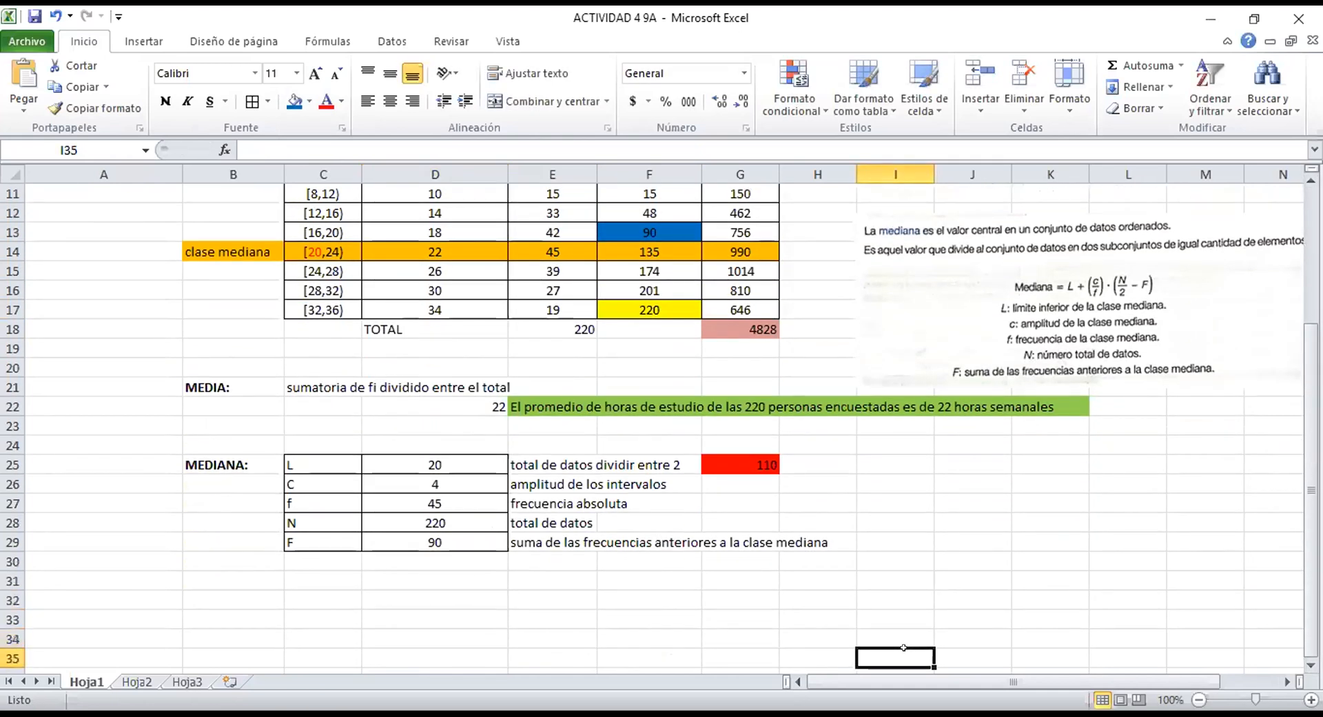
{"action": "scroll", "coordinate": [521, 525], "scroll_direction": "up", "scroll_amount": 1}
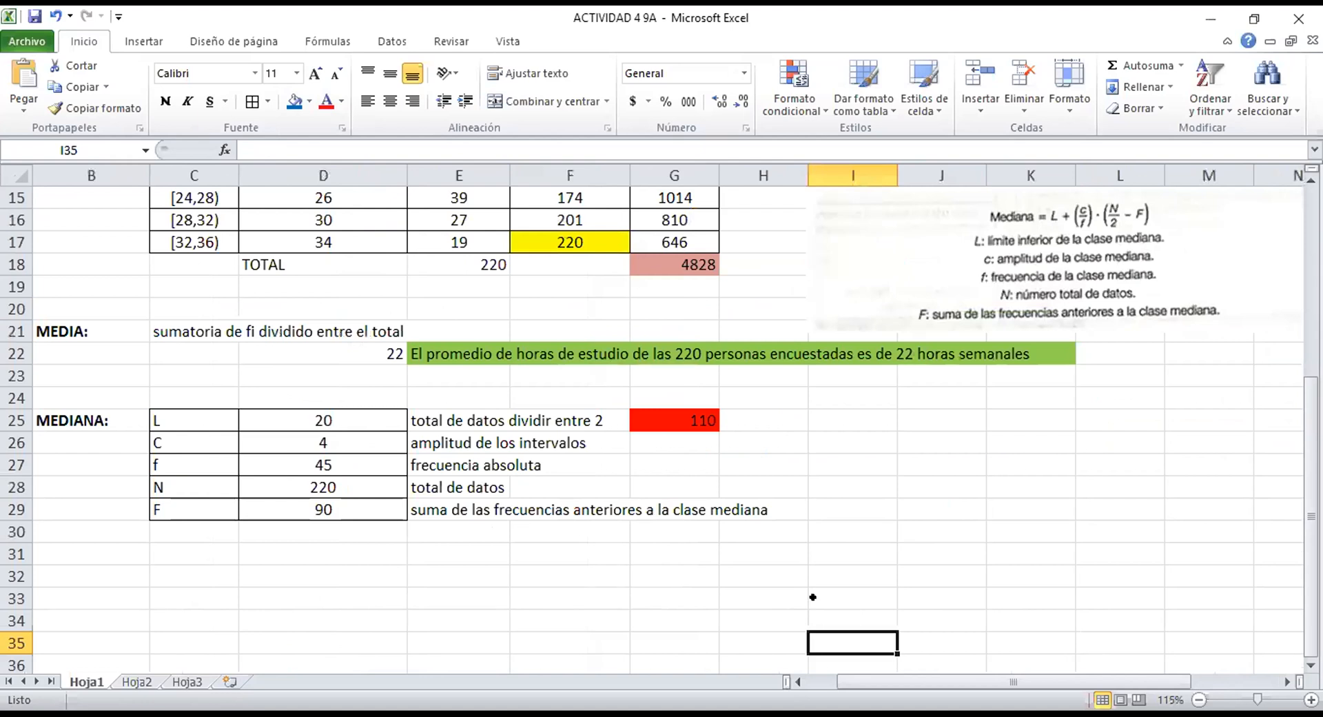
{"action": "left_click_drag", "start_coordinate": [1257, 699], "coordinate": [1250, 698]}
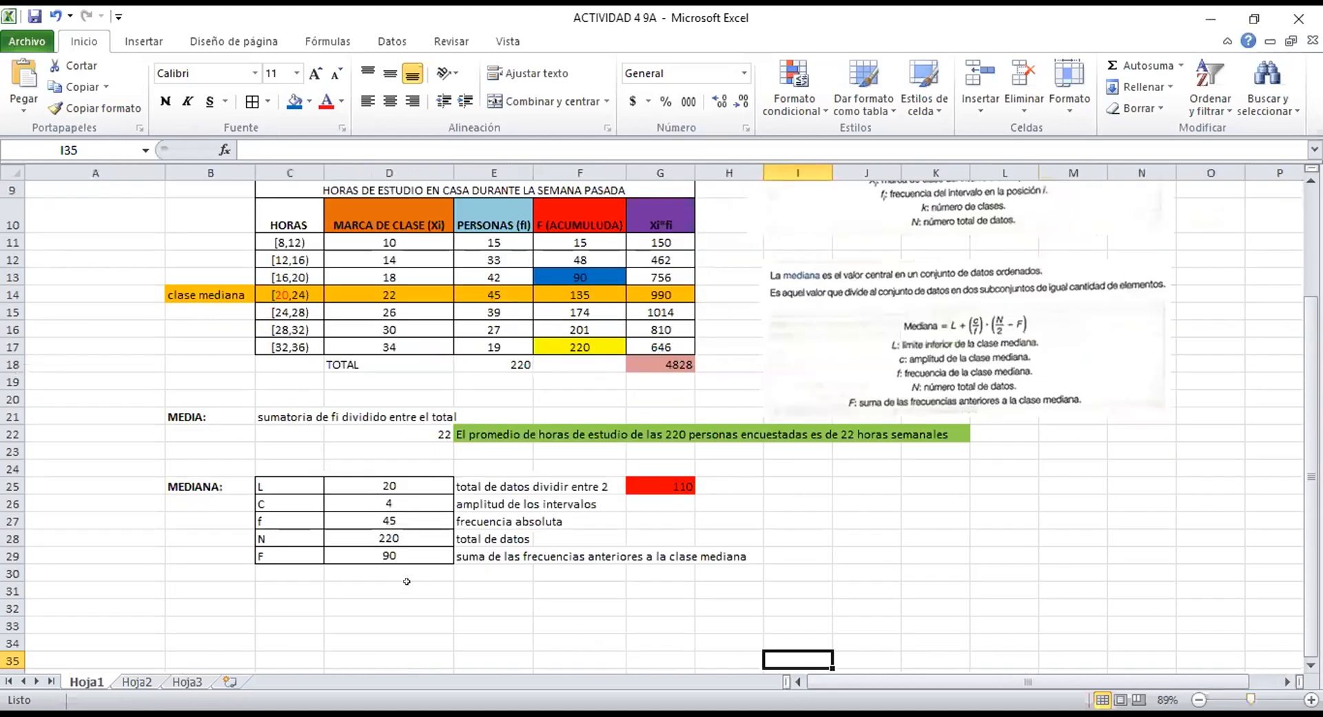
{"action": "left_click", "coordinate": [349, 583]}
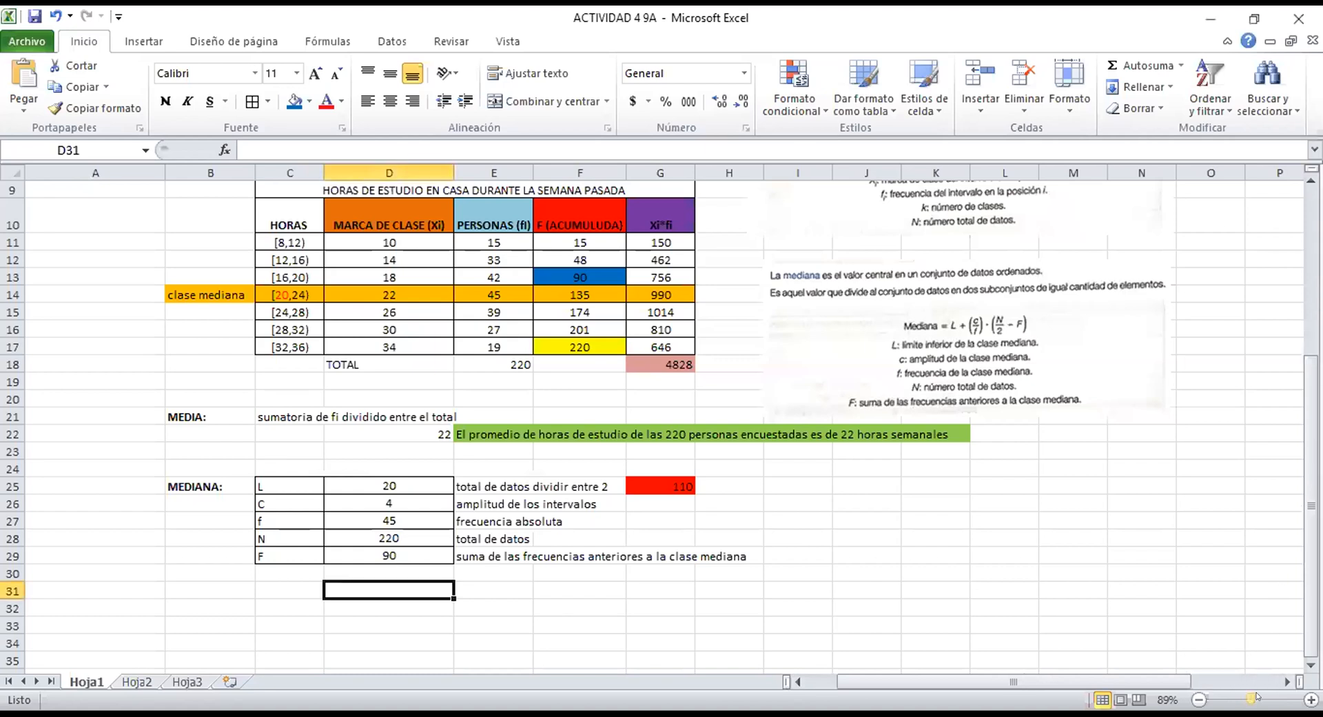
{"action": "left_click_drag", "start_coordinate": [1251, 698], "coordinate": [1260, 698]}
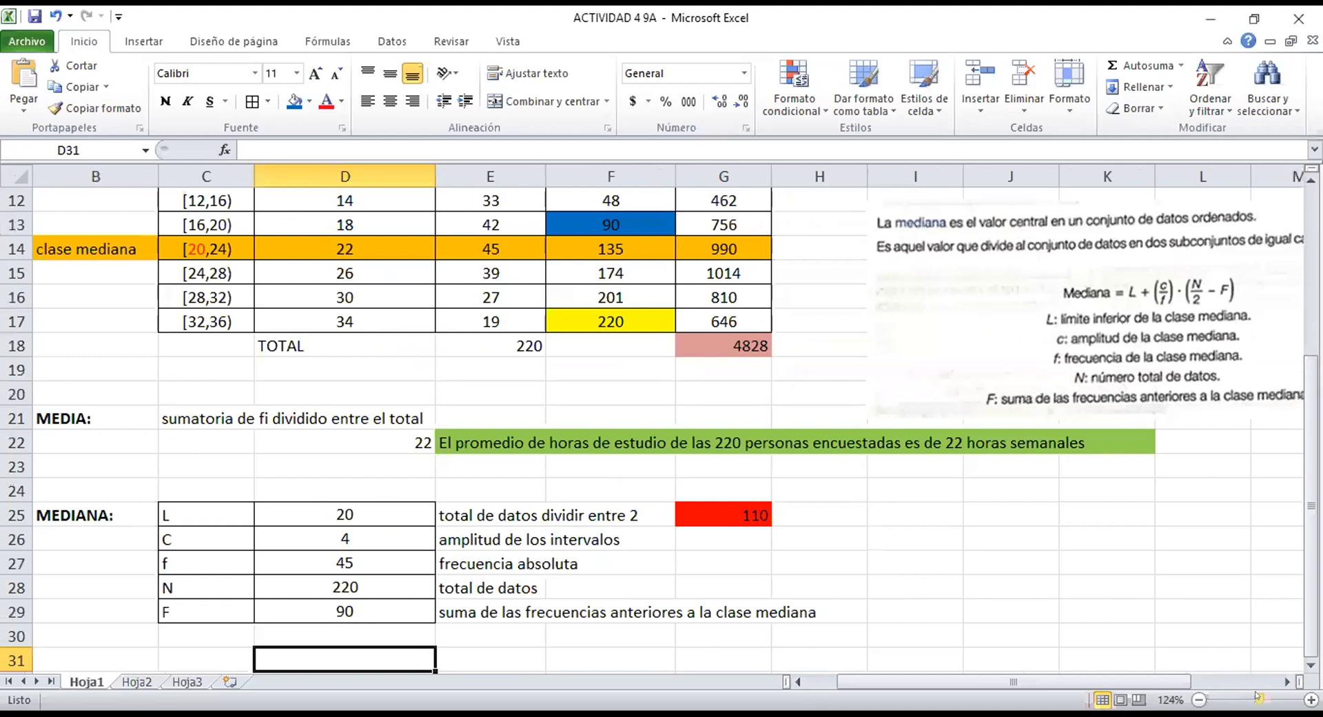
{"action": "left_click_drag", "start_coordinate": [1259, 698], "coordinate": [1258, 698]}
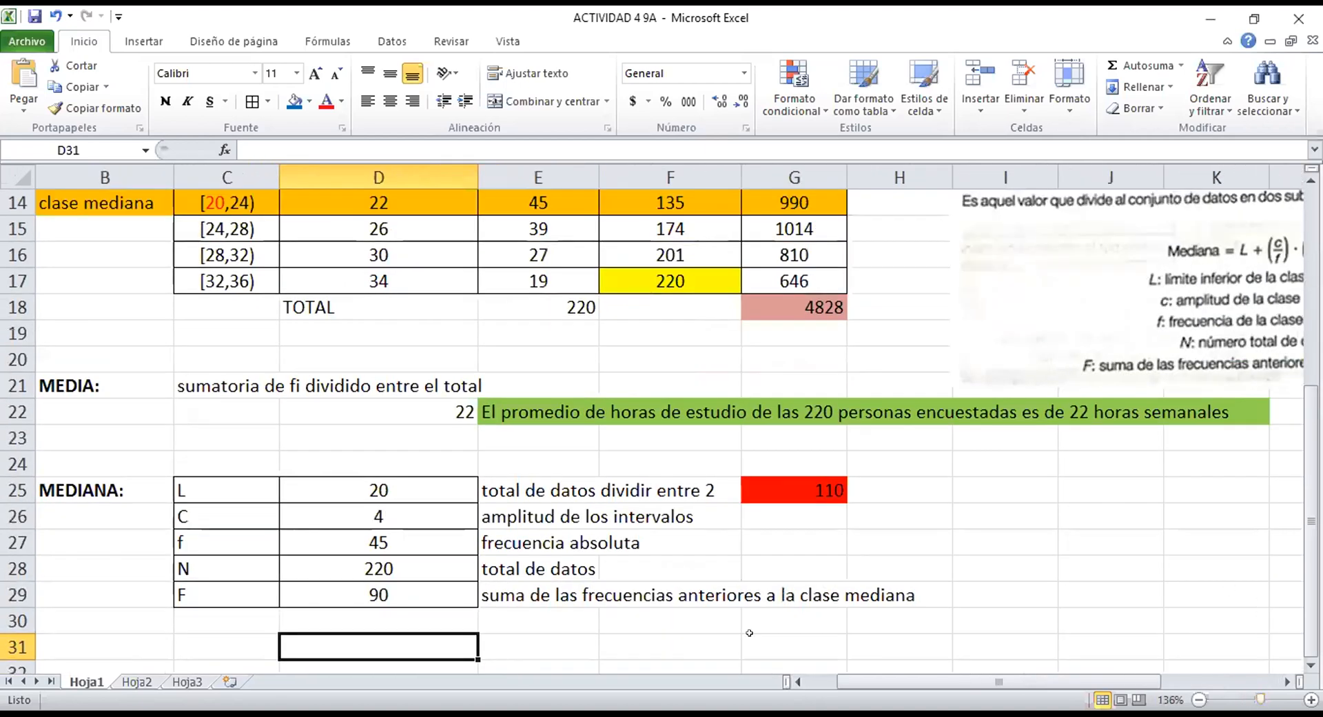
{"action": "left_click", "coordinate": [313, 508]}
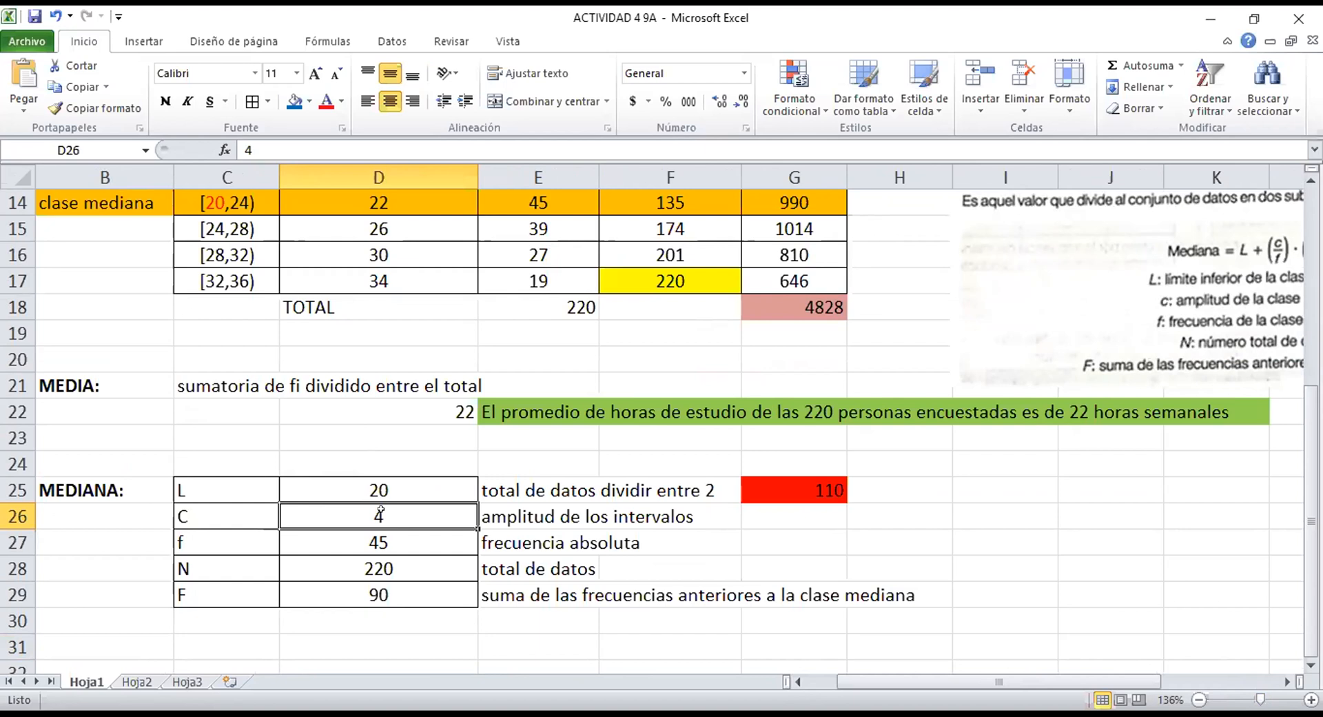
{"action": "left_click", "coordinate": [225, 322]}
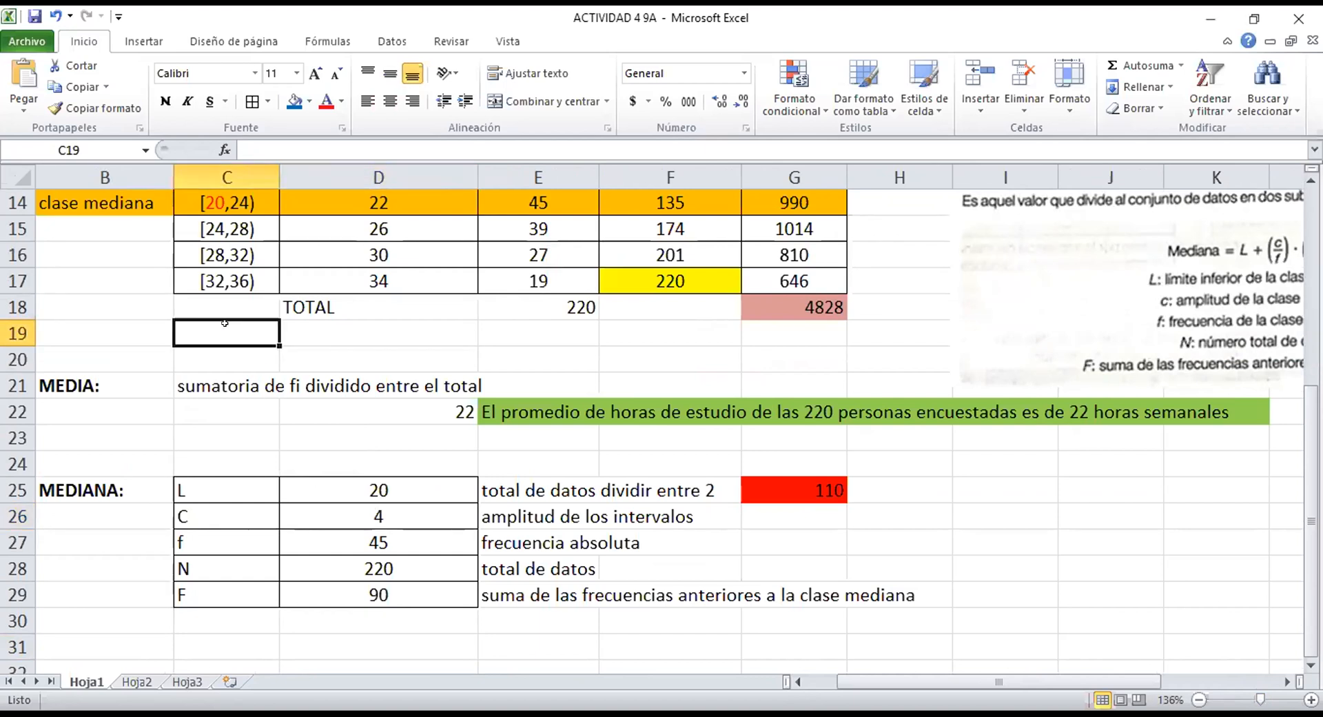
{"action": "type", "text": "12,14"}
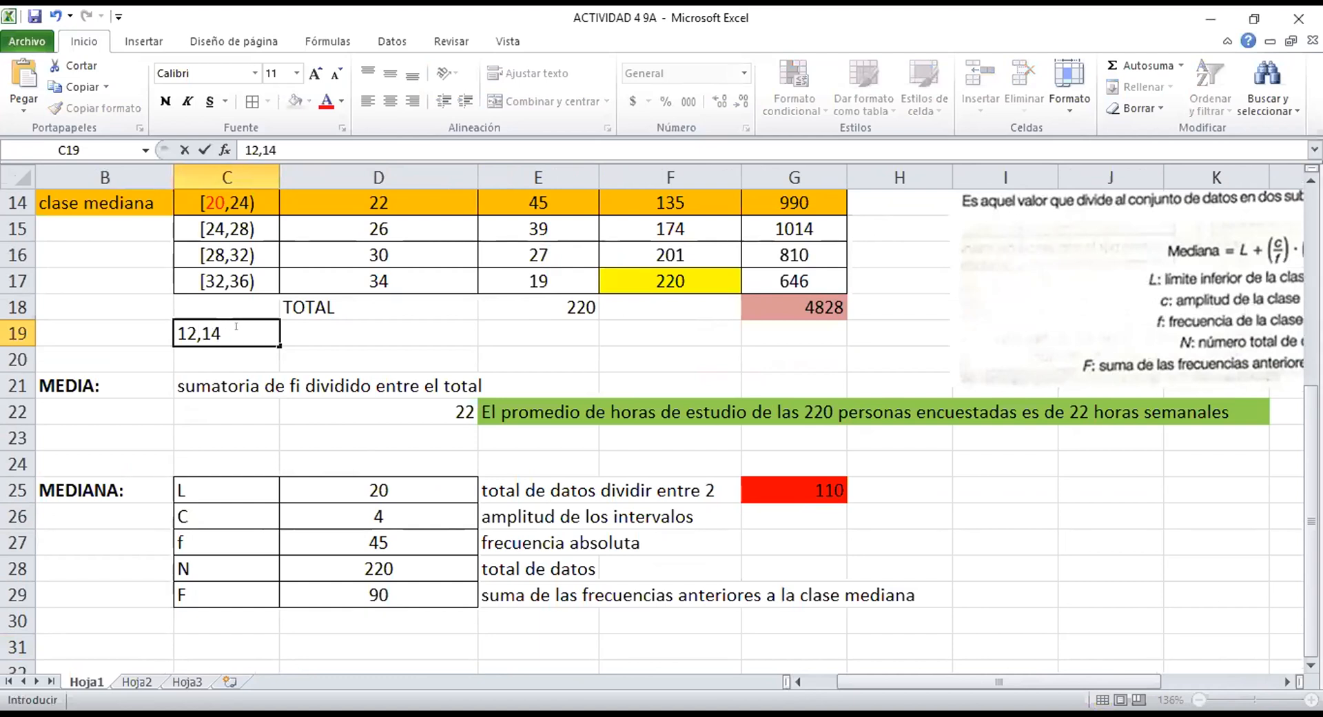
{"action": "key", "text": "BackSpace"}
{"action": "key", "text": "BackSpace"}
{"action": "type", "text": "20"}
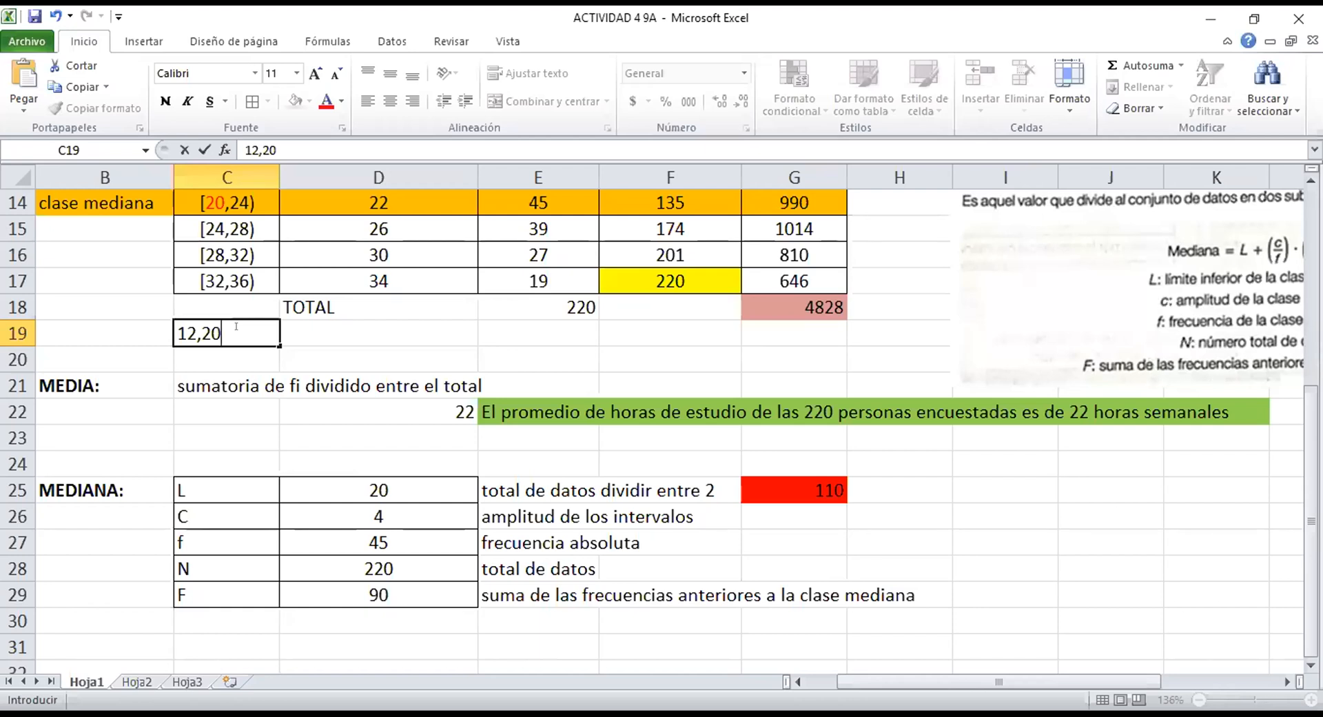
{"action": "key", "text": "BackSpace"}
{"action": "key", "text": "BackSpace"}
{"action": "key", "text": "BackSpace"}
{"action": "key", "text": "BackSpace"}
{"action": "key", "text": "BackSpace"}
Review the median class's frequency used for f and the preceding frequencies in E11:E13 with their cumulative value in F13.
{"action": "left_click", "coordinate": [331, 529]}
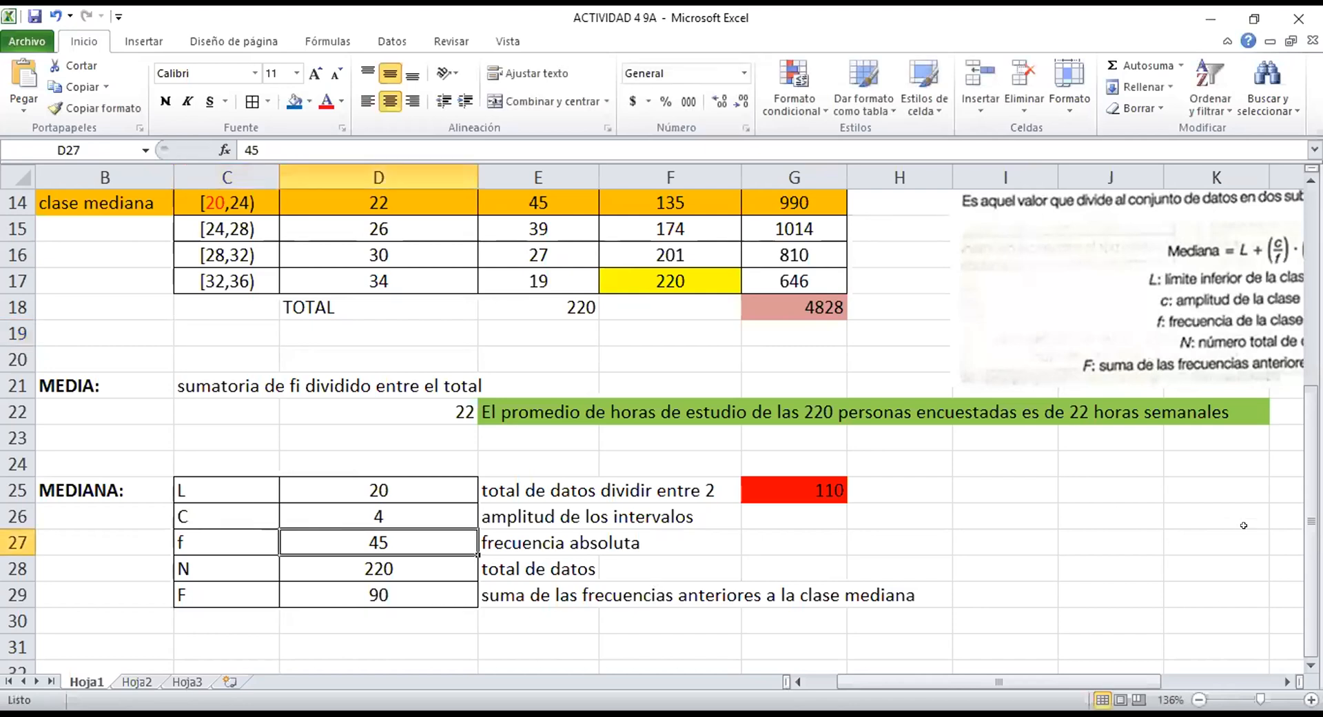
{"action": "left_click_drag", "start_coordinate": [1309, 524], "coordinate": [1309, 515]}
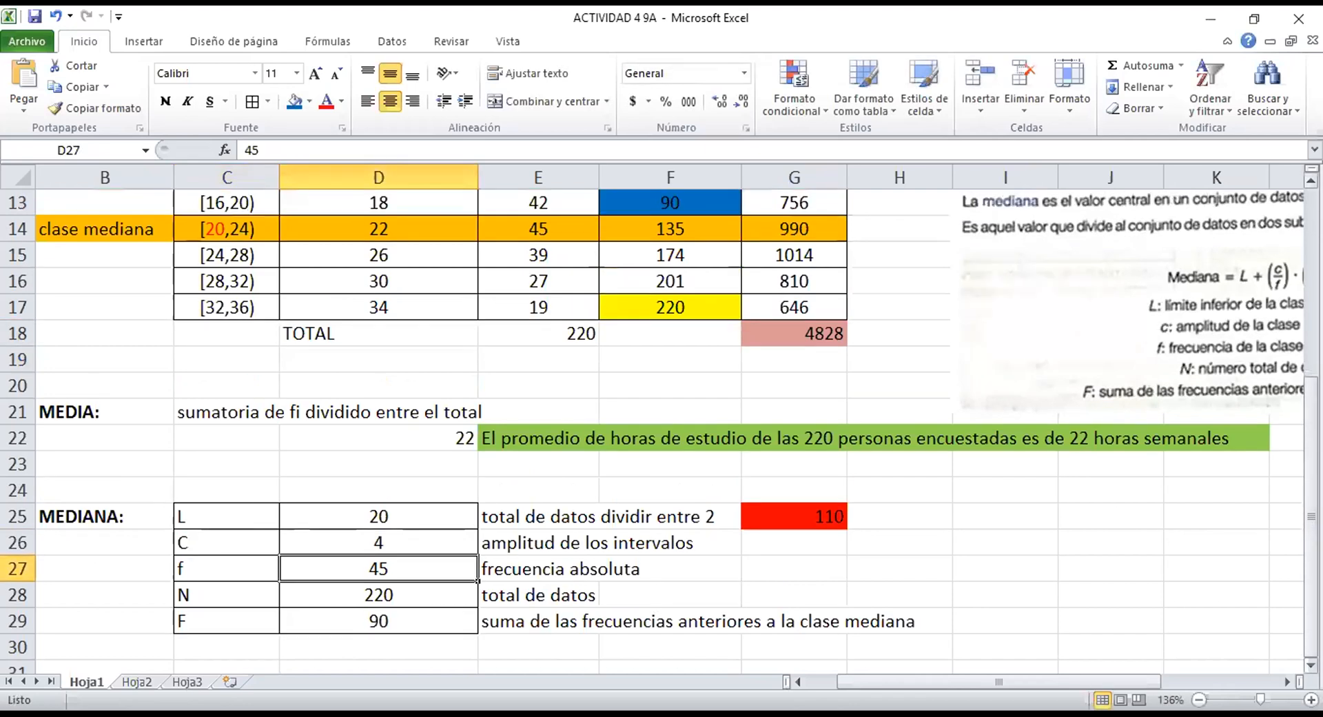
{"action": "left_click", "coordinate": [545, 225]}
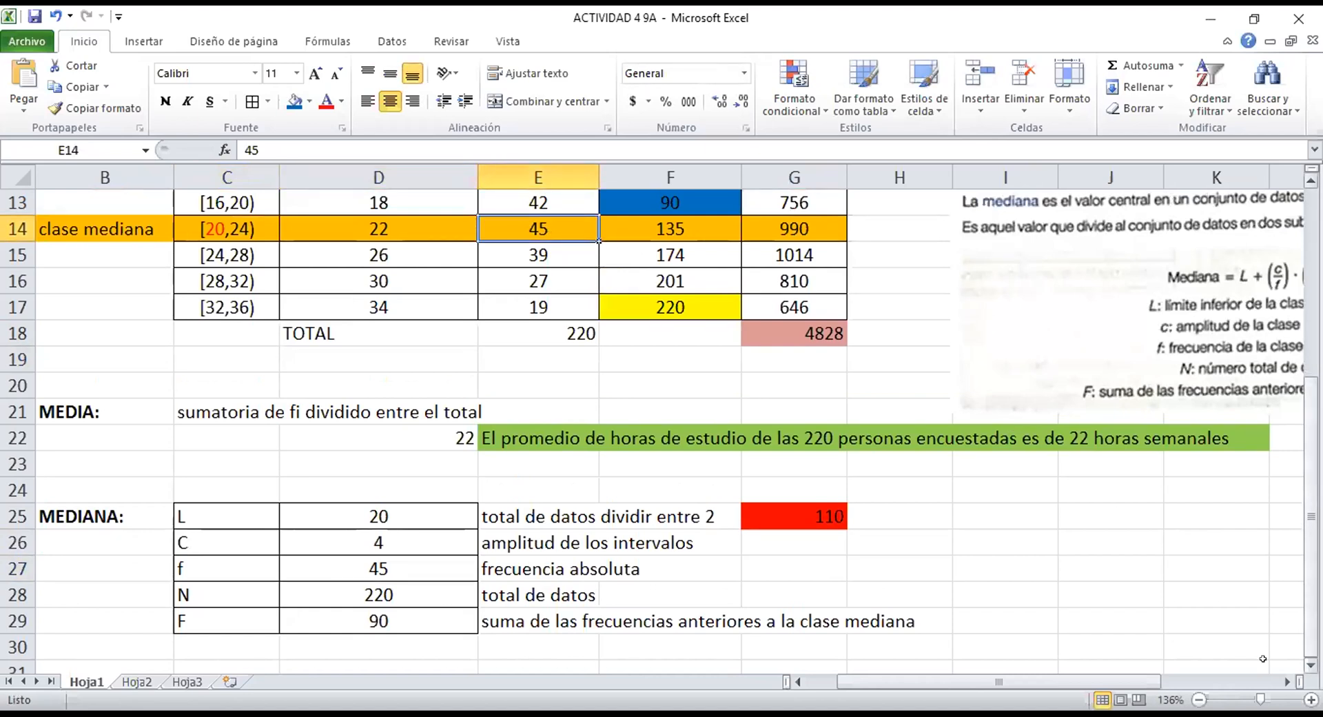
{"action": "left_click", "coordinate": [1252, 698]}
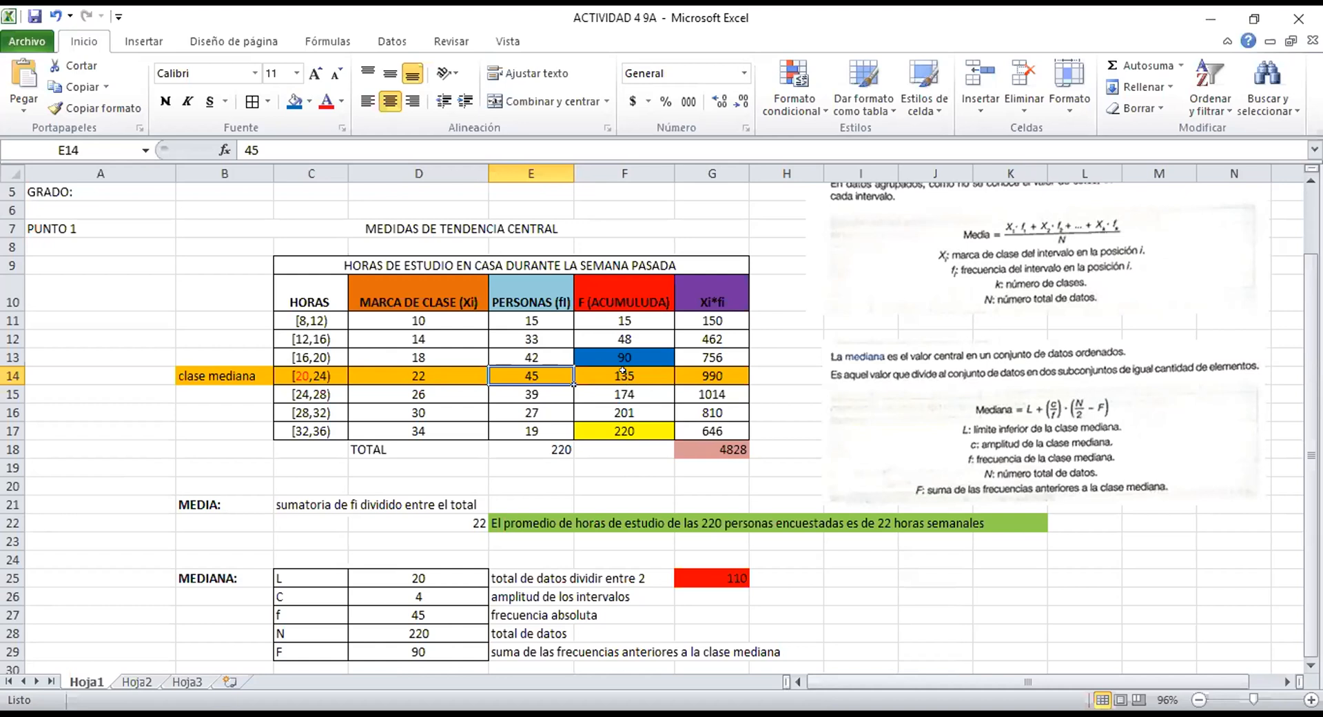
{"action": "left_click", "coordinate": [534, 315]}
{"action": "left_click", "coordinate": [535, 339]}
{"action": "key", "text": "Down"}
{"action": "left_click", "coordinate": [622, 352]}
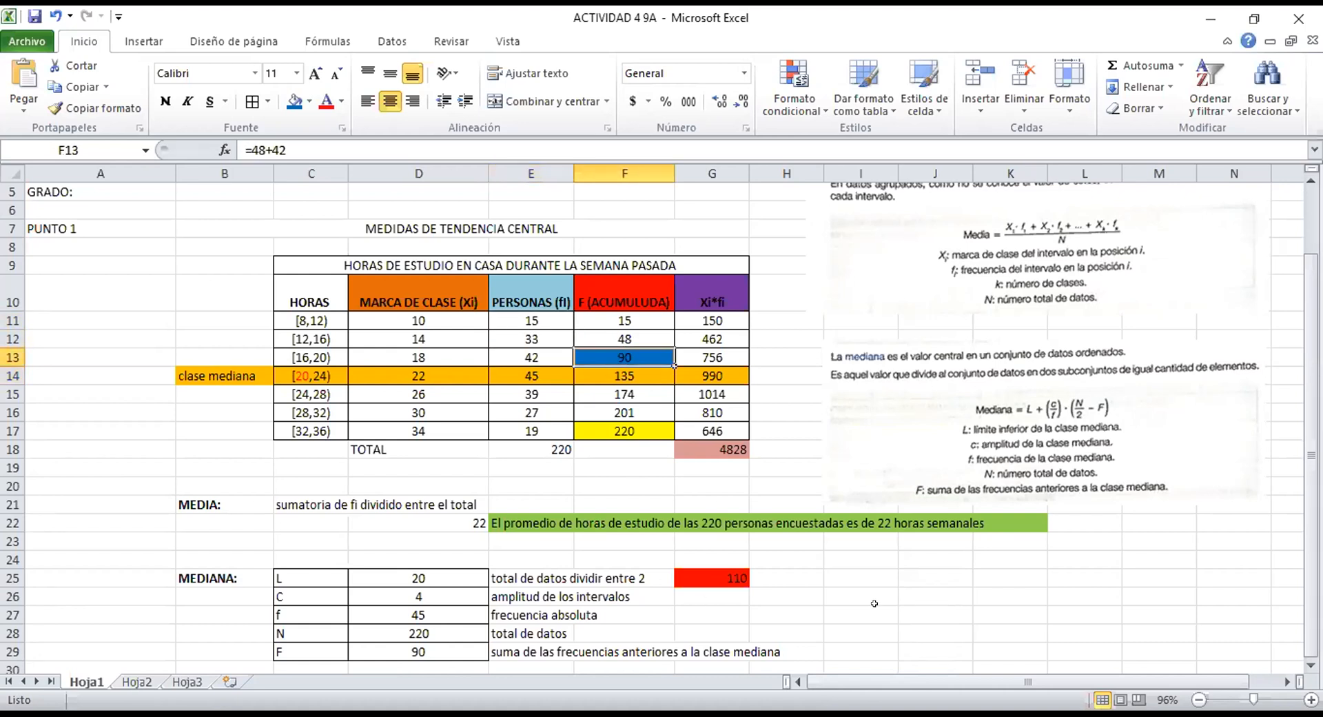
{"action": "left_click", "coordinate": [798, 650]}
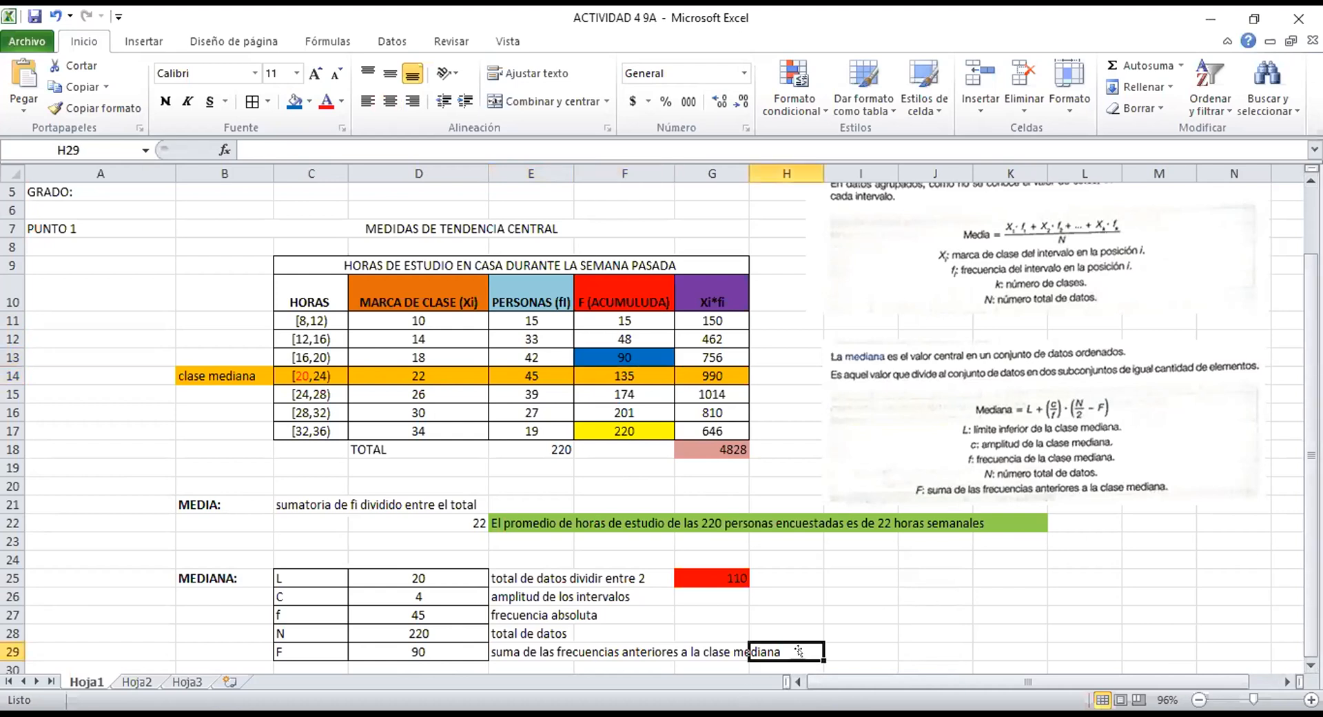
Calculate the median in cell D31 with the formula =20+(4/45)*((220/2)-90).
{"action": "key", "text": "Down"}
{"action": "key", "text": "Down"}
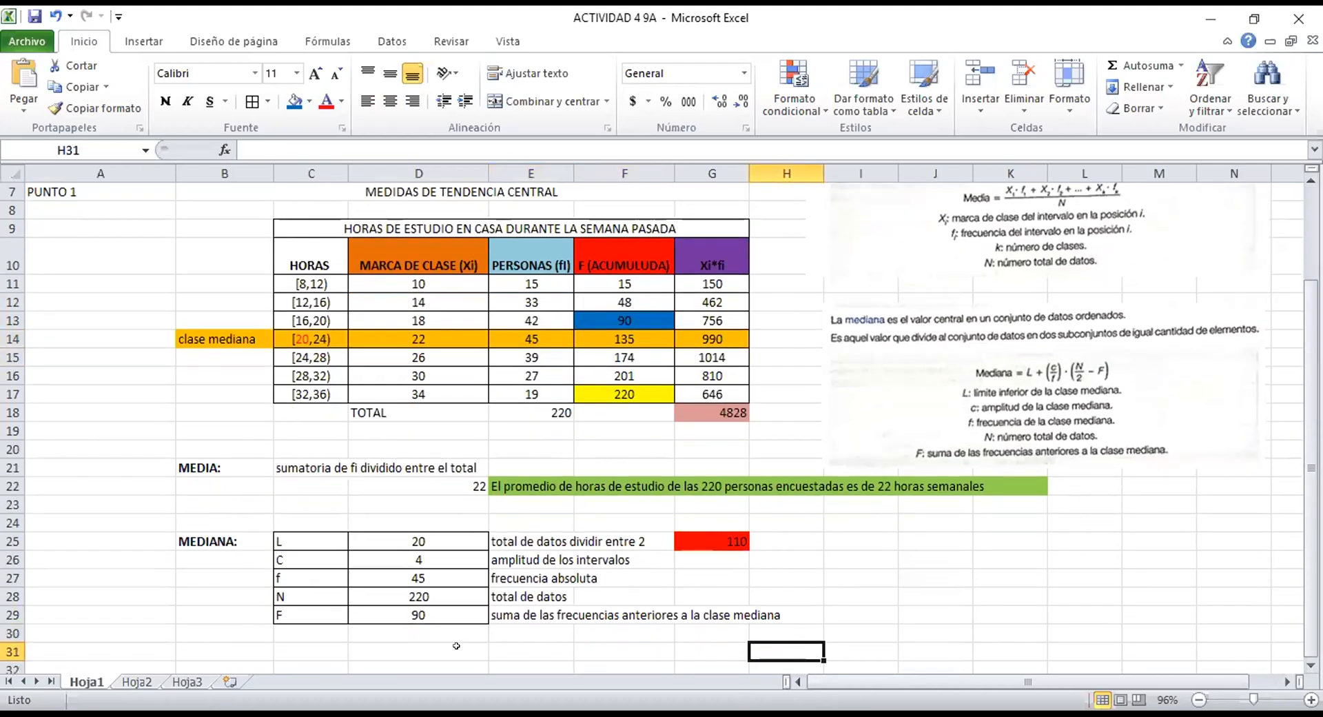
{"action": "left_click", "coordinate": [456, 646]}
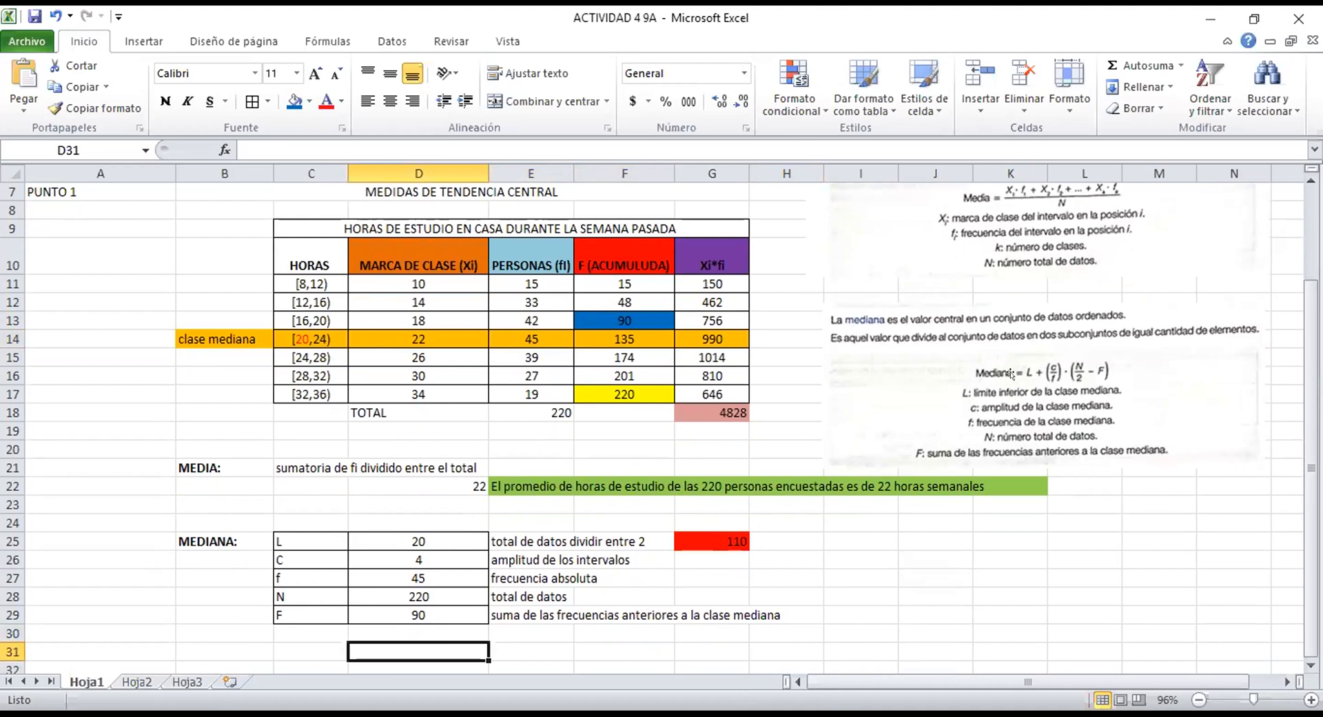
{"action": "type", "text": "="}
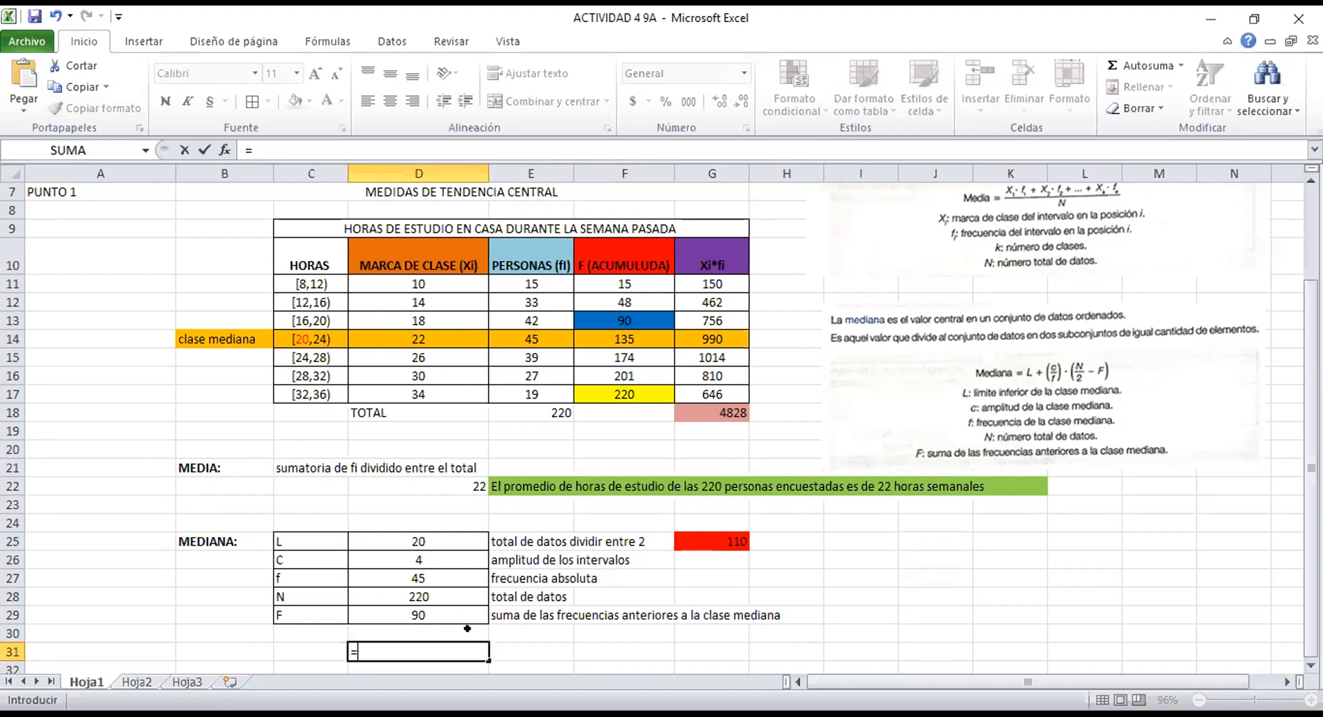
{"action": "type", "text": "20+(4"}
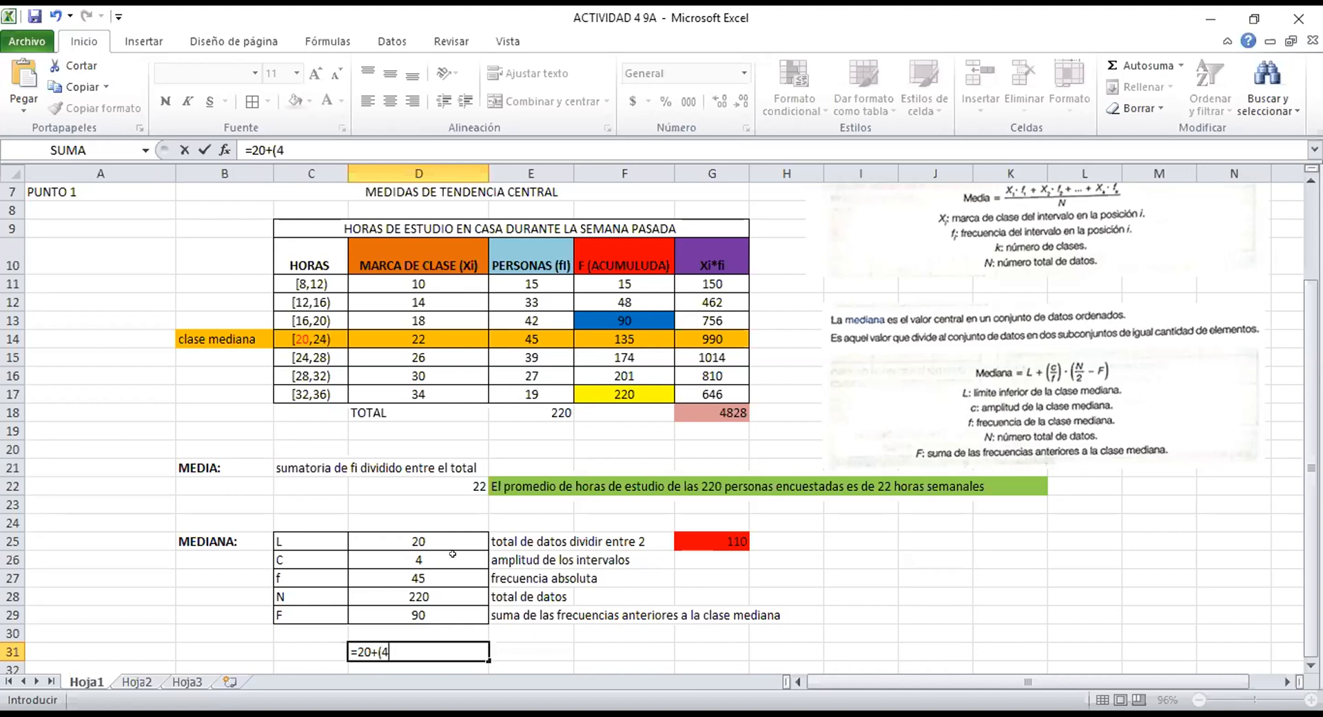
{"action": "type", "text": "/45)"}
{"action": "type", "text": "*(("}
{"action": "type", "text": "220"}
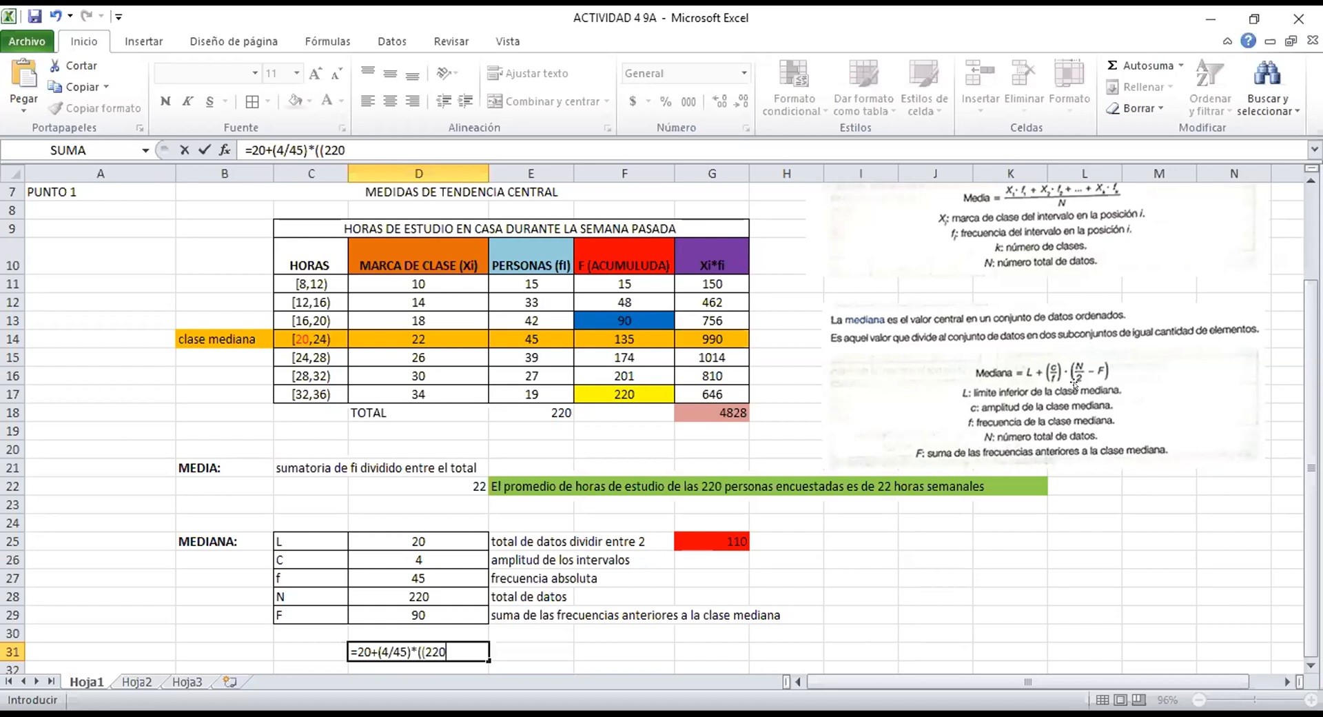
{"action": "type", "text": "/2)-90)"}
{"action": "key", "text": "Return"}
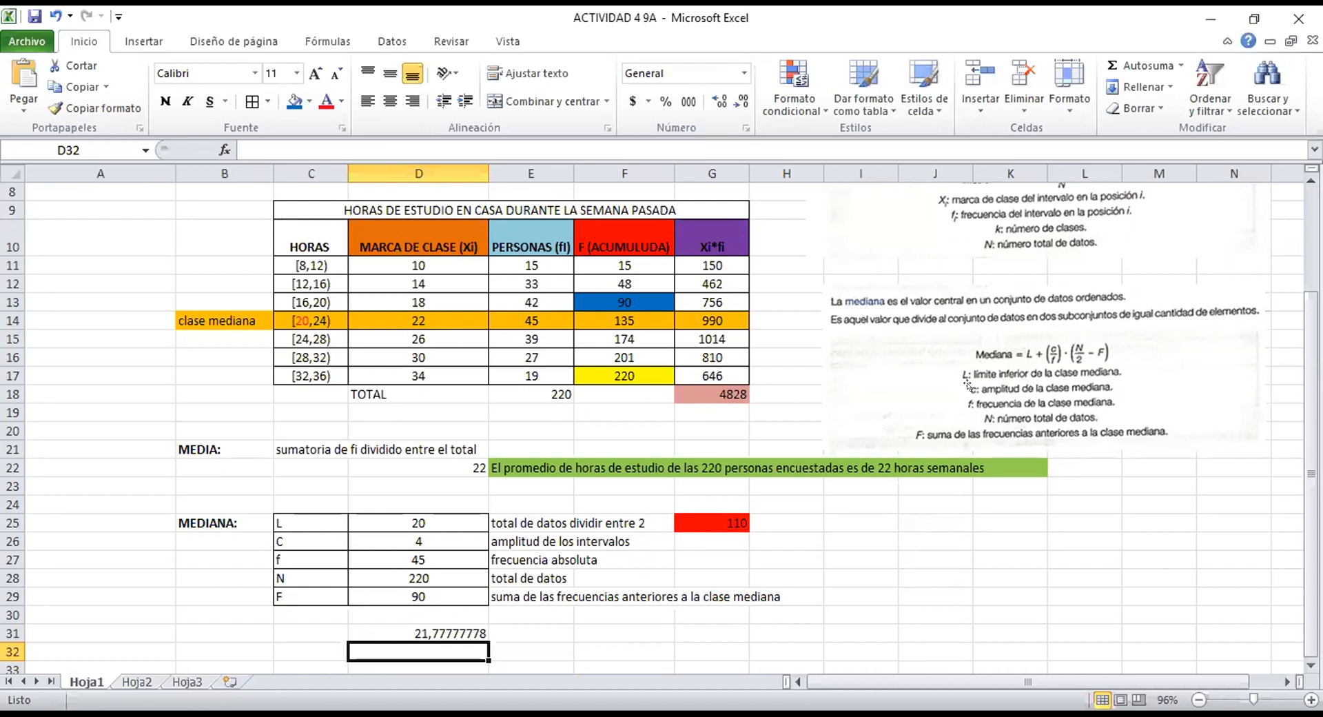
Reduce the decimals of the median in D31 until it is displayed as a whole number.
{"action": "left_click", "coordinate": [454, 631]}
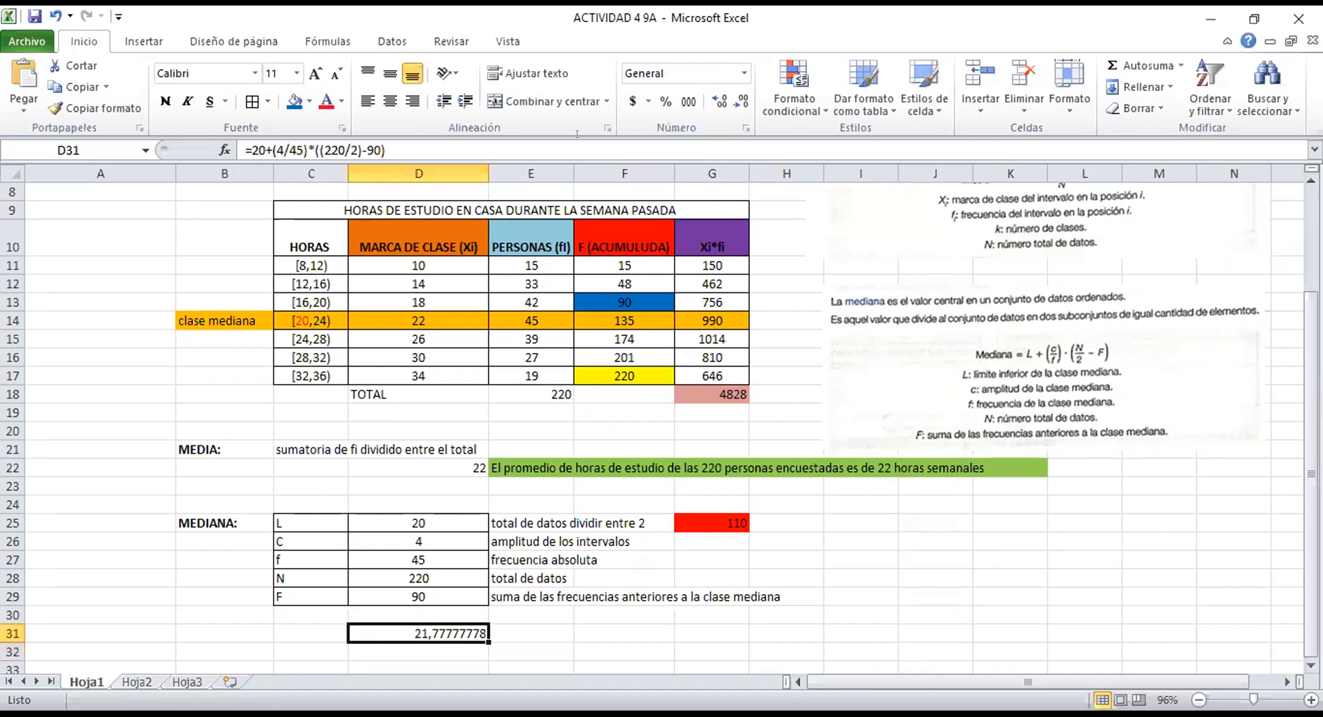
{"action": "left_click", "coordinate": [736, 104]}
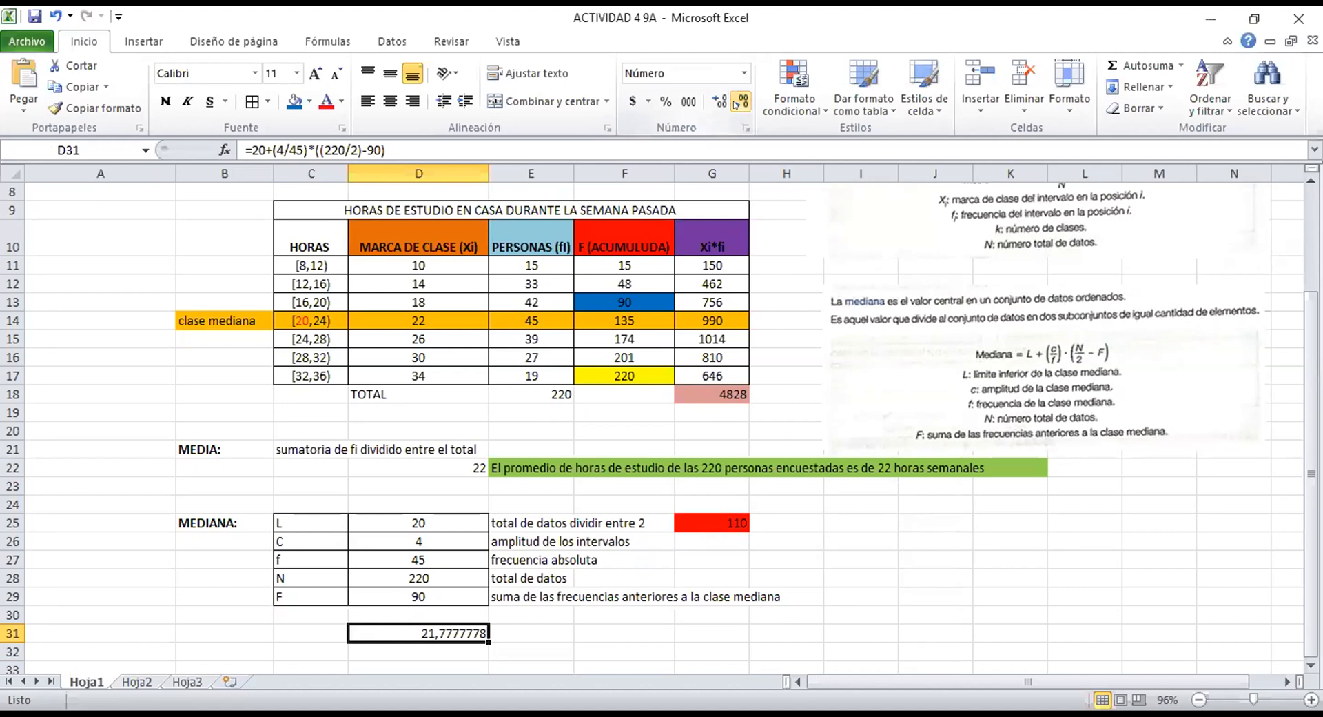
{"action": "left_click", "coordinate": [737, 104]}
{"action": "left_click", "coordinate": [737, 104]}
{"action": "left_click", "coordinate": [737, 104]}
{"action": "left_click", "coordinate": [737, 104]}
{"action": "left_click", "coordinate": [737, 104]}
{"action": "left_click", "coordinate": [737, 104]}
{"action": "left_click", "coordinate": [738, 105]}
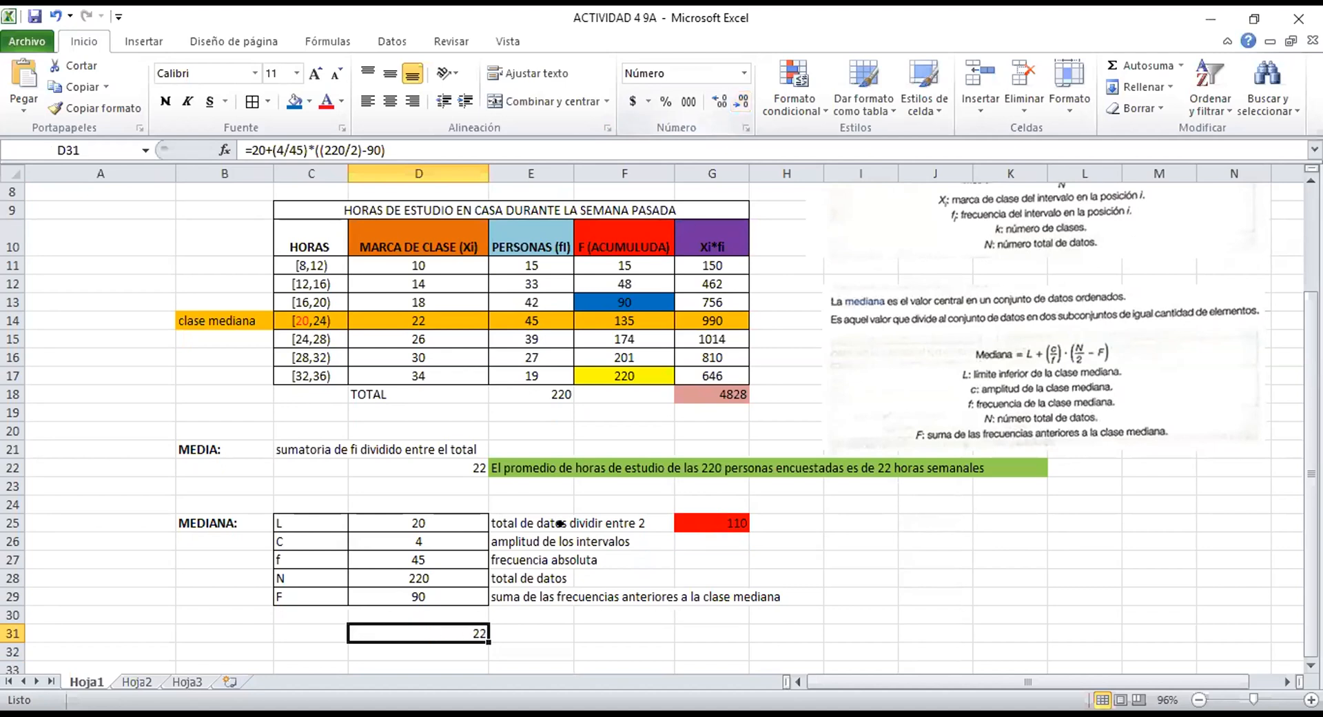
Examine the class marks before and after the median class, and compare the median in D31 with the mean in D22.
{"action": "left_click", "coordinate": [546, 628]}
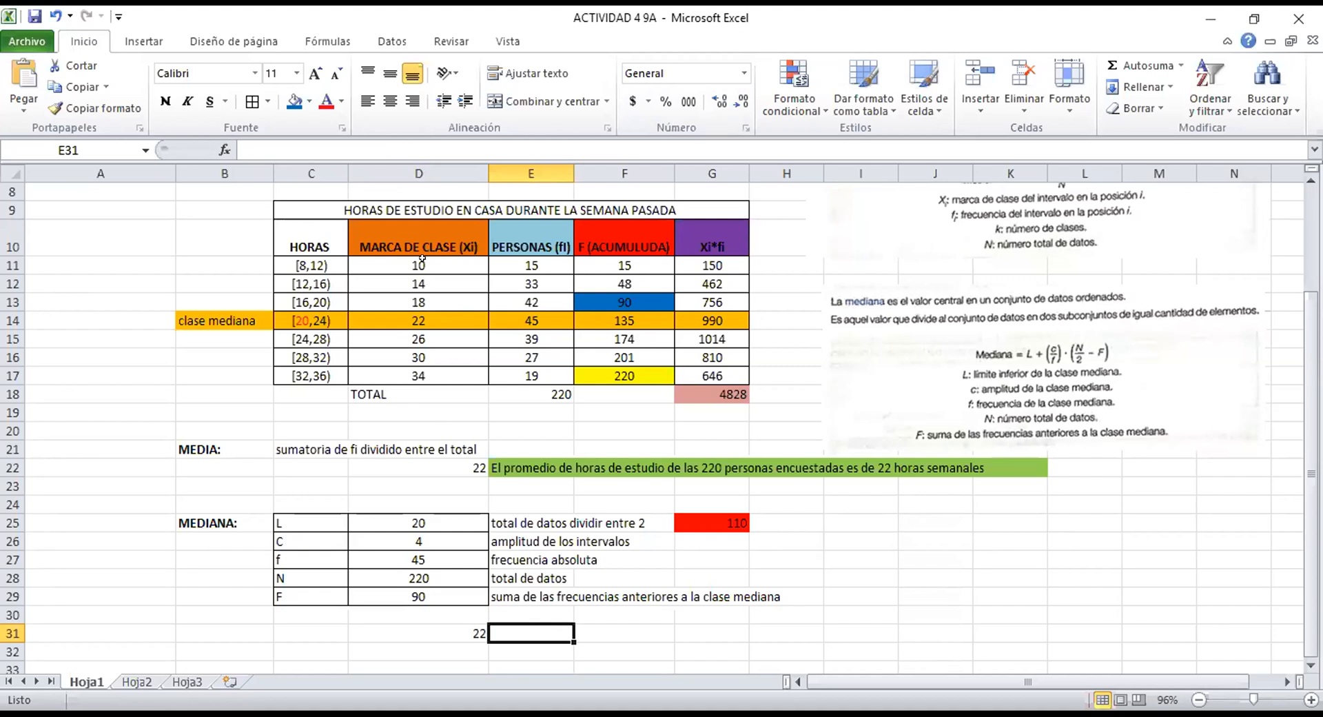
{"action": "left_click_drag", "start_coordinate": [427, 296], "coordinate": [428, 261]}
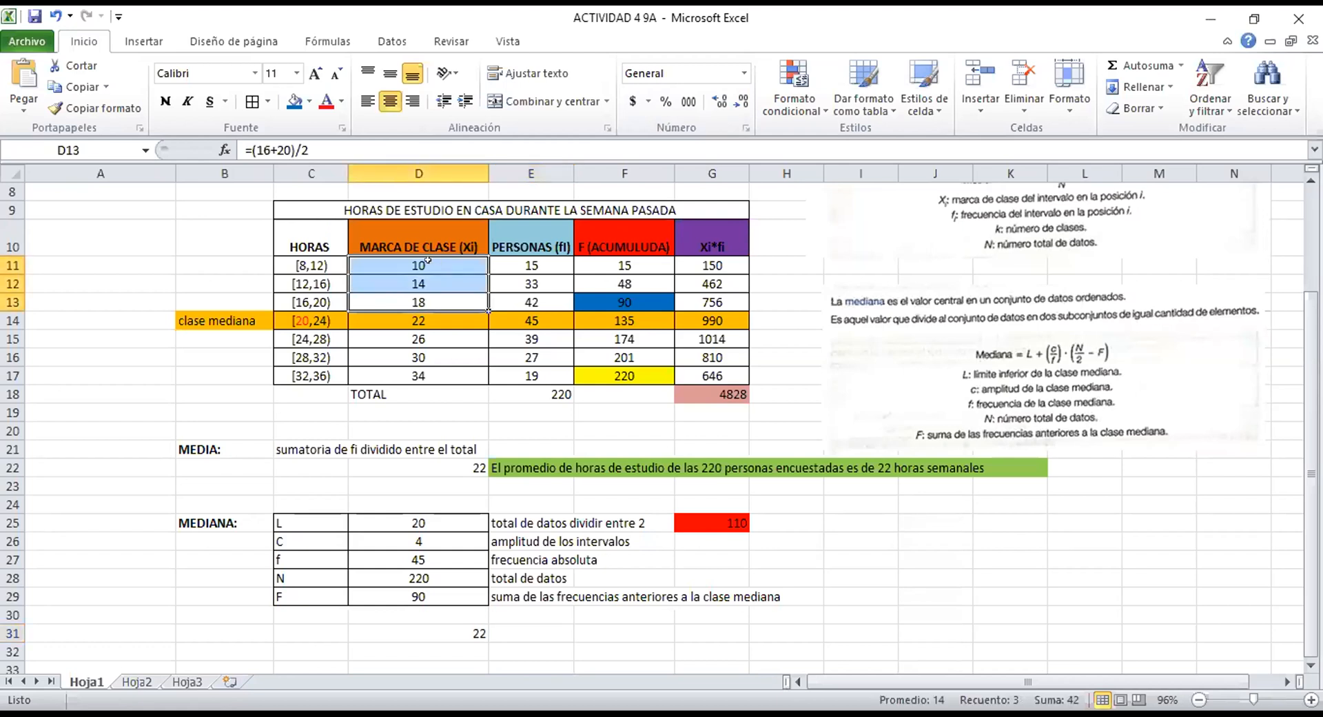
{"action": "left_click", "coordinate": [427, 338]}
{"action": "left_click_drag", "start_coordinate": [427, 339], "coordinate": [428, 365]}
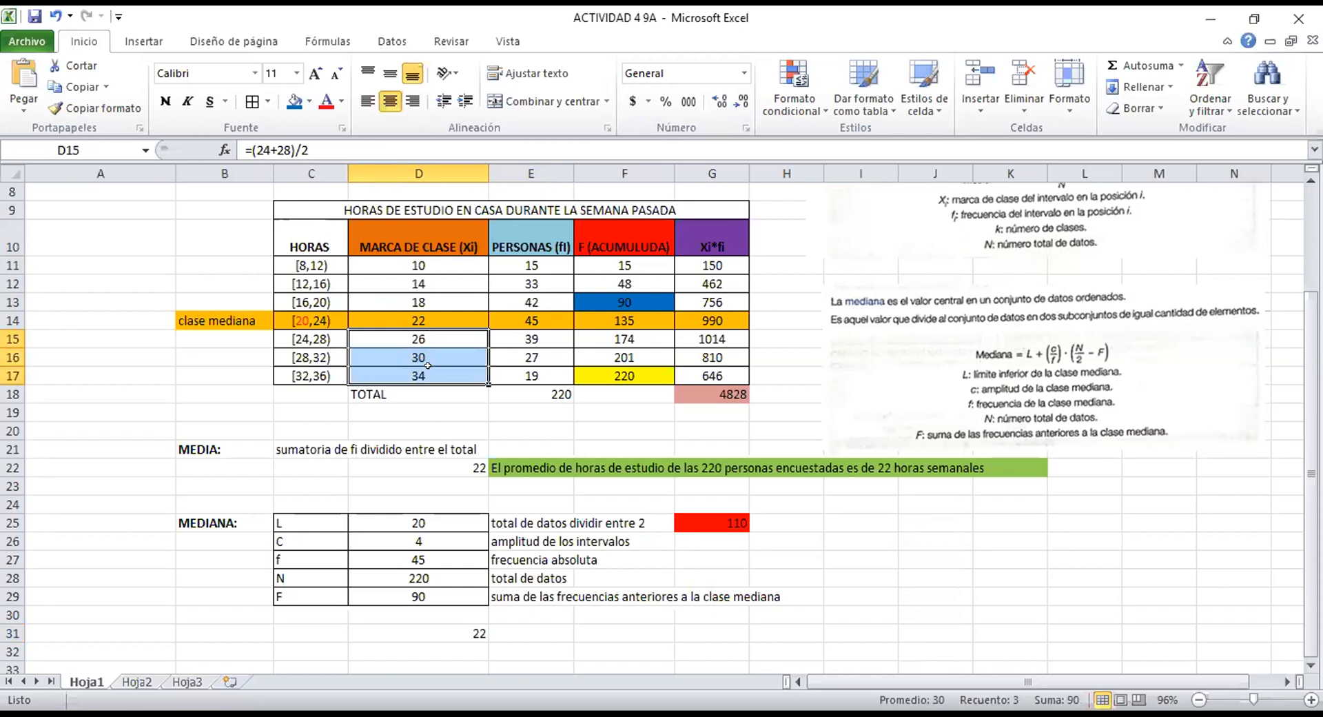
{"action": "left_click", "coordinate": [508, 633]}
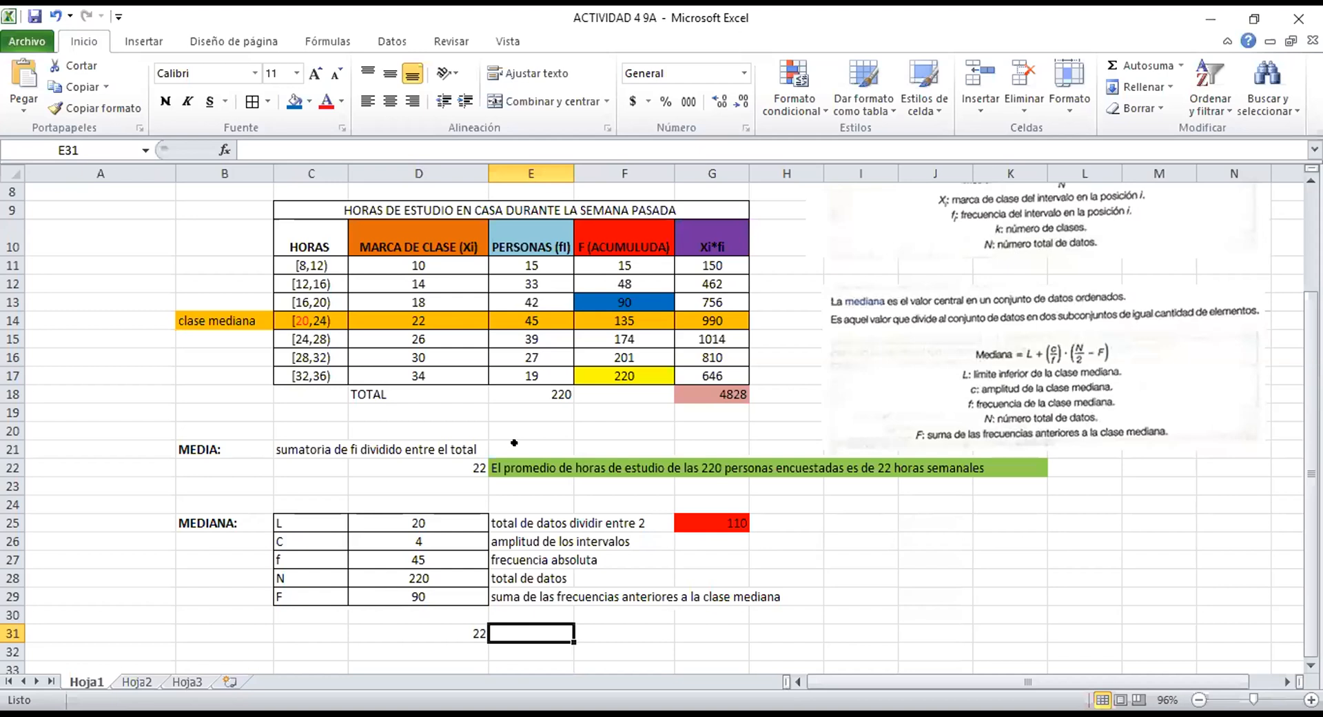
{"action": "left_click_drag", "start_coordinate": [423, 259], "coordinate": [427, 364]}
{"action": "left_click", "coordinate": [423, 334]}
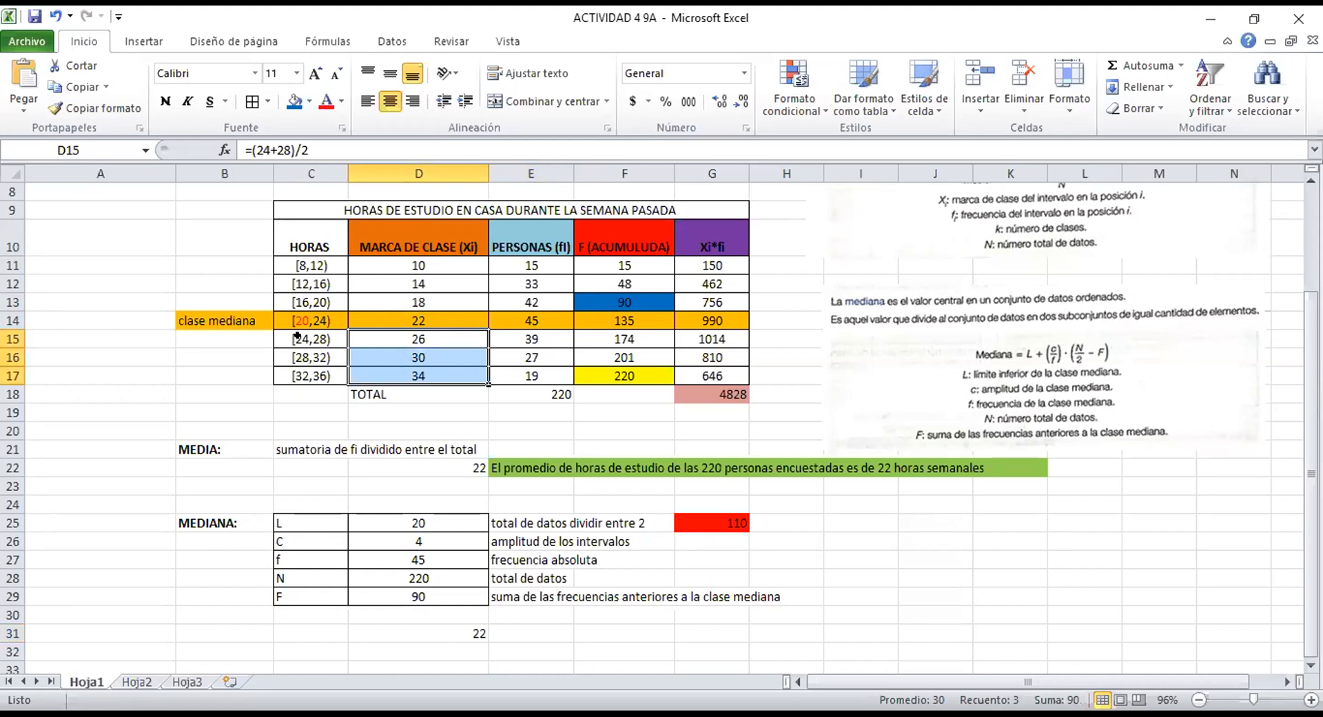
{"action": "left_click", "coordinate": [236, 333]}
{"action": "left_click_drag", "start_coordinate": [236, 333], "coordinate": [686, 335]}
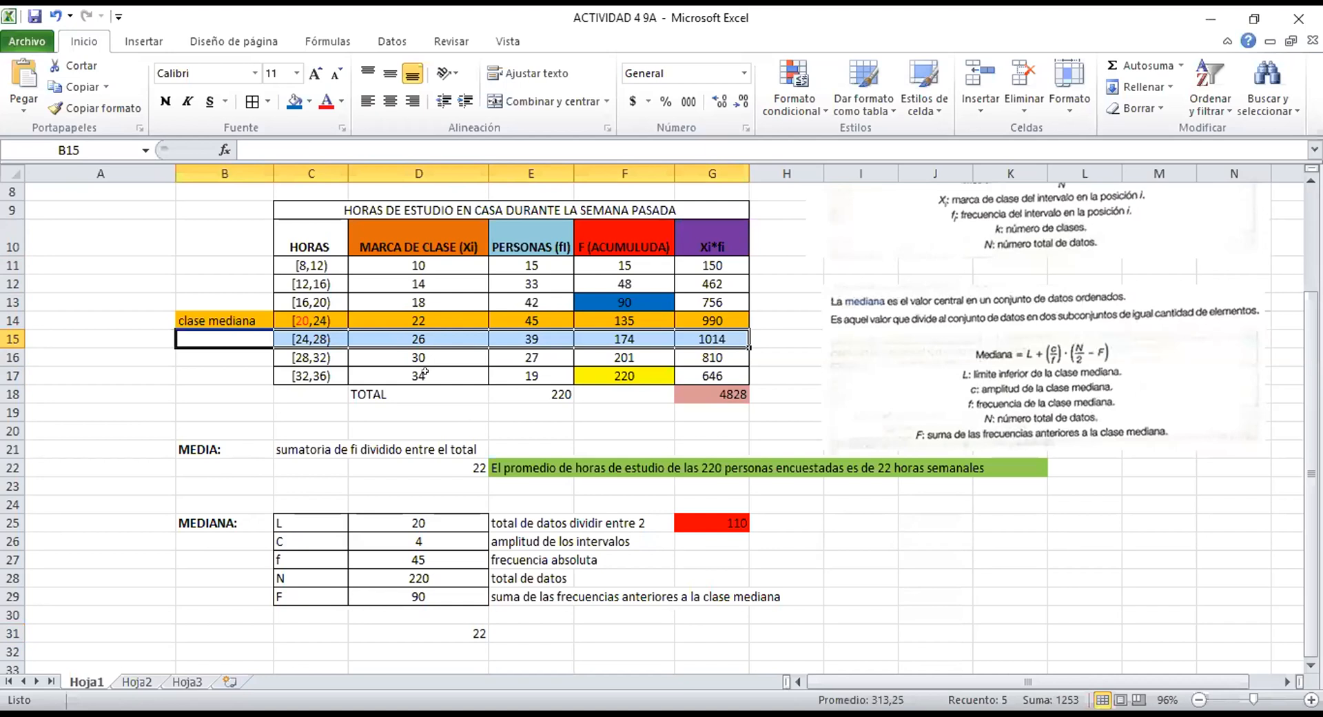
{"action": "left_click", "coordinate": [424, 312]}
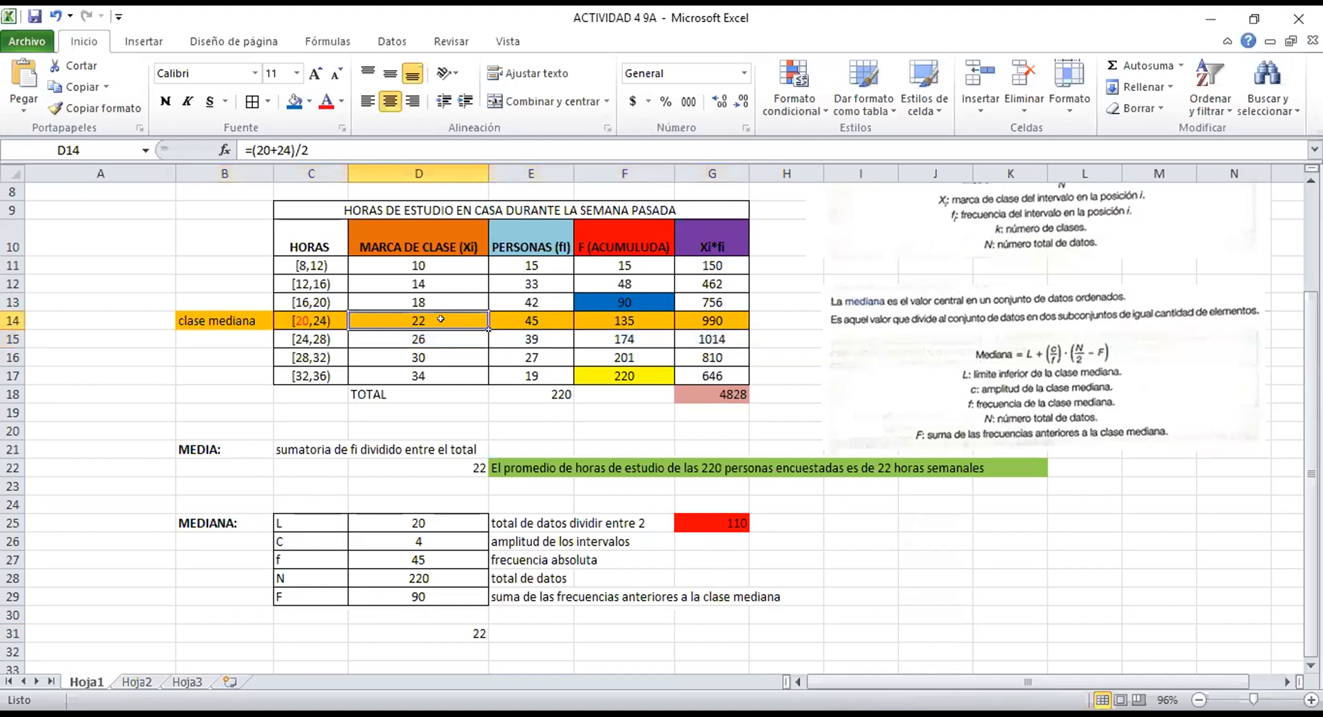
{"action": "left_click", "coordinate": [486, 466]}
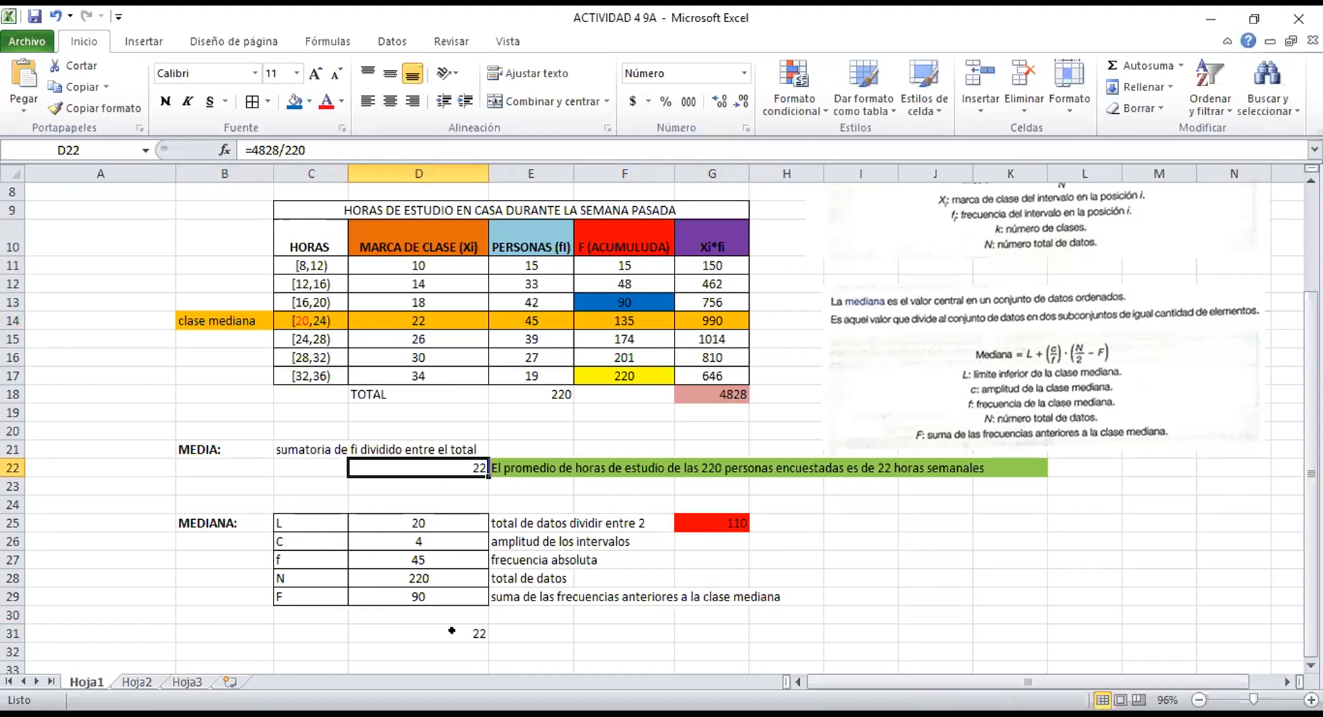
{"action": "left_click", "coordinate": [451, 630]}
Start the median's interpretation in cell E31 with the text "En esta distribucion la mediana es 22 horas".
{"action": "left_click", "coordinate": [514, 631]}
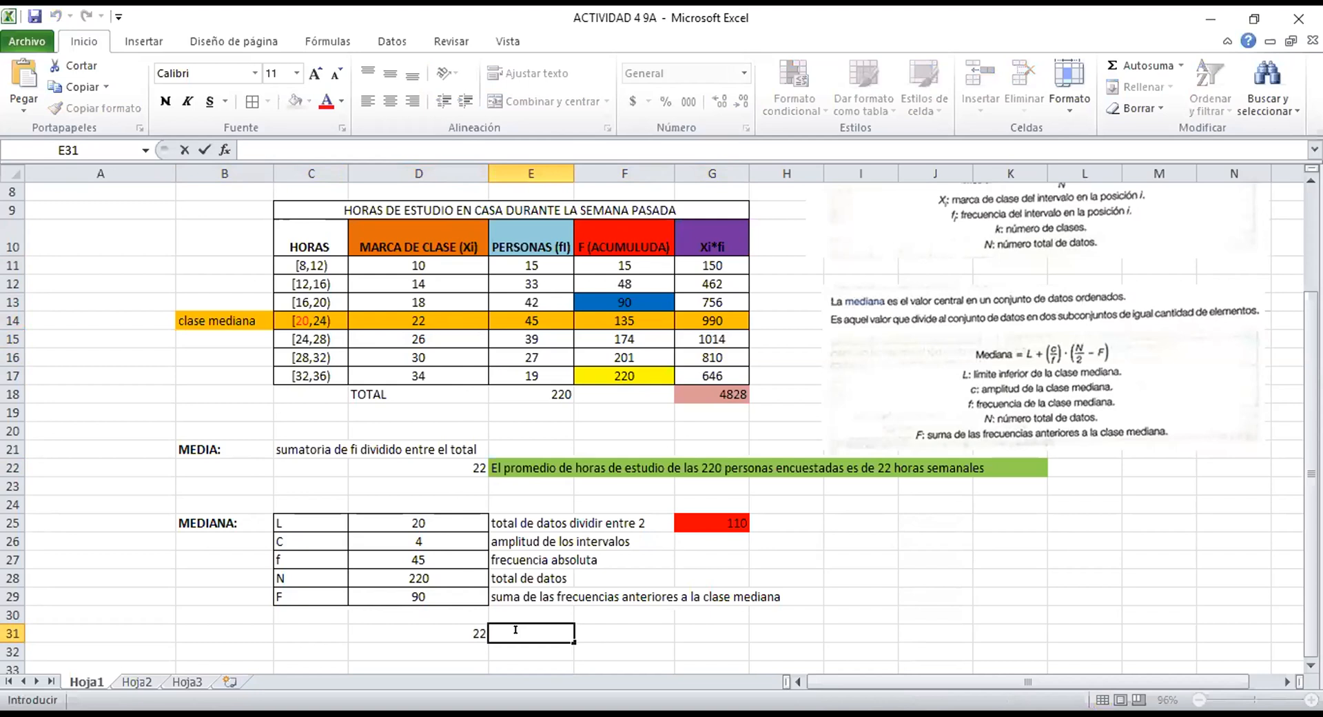
{"action": "type", "text": "e"}
{"action": "key", "text": "BackSpace"}
{"action": "type", "text": "EN"}
{"action": "key", "text": "BackSpace"}
{"action": "type", "text": "n esta distriucio"}
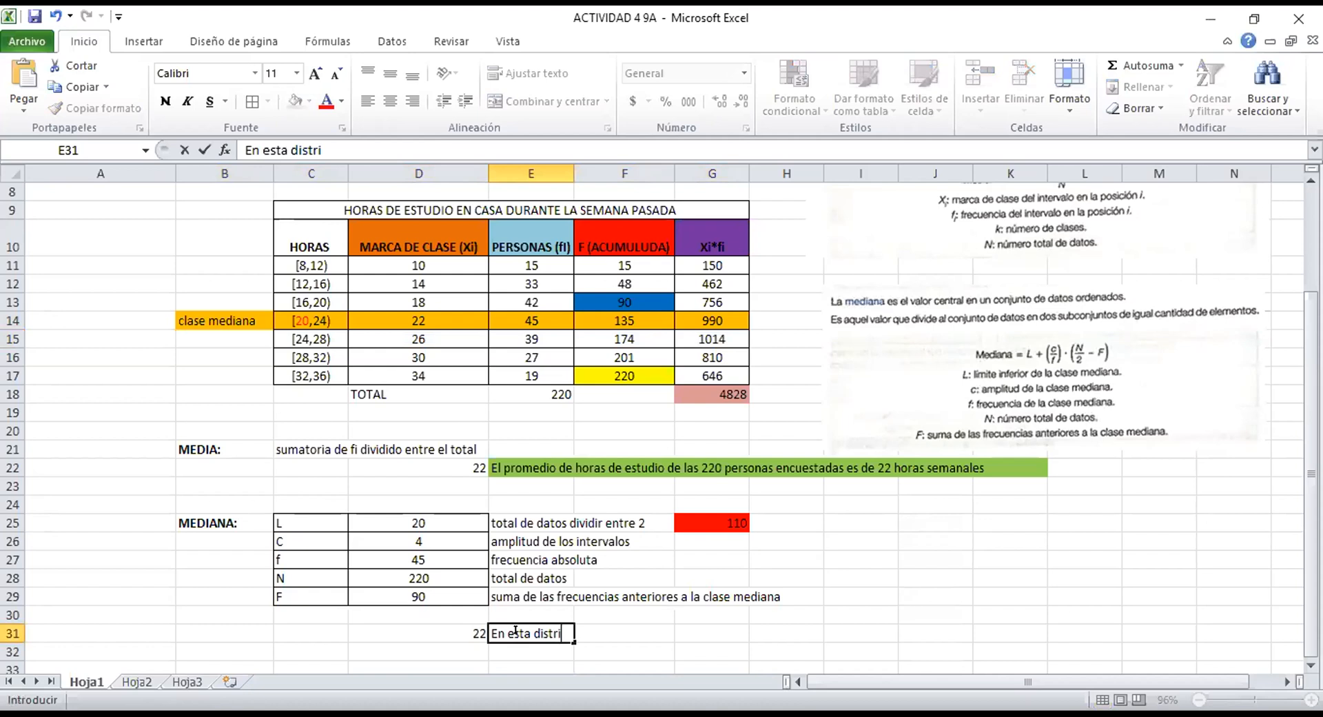
{"action": "key", "text": "BackSpace"}
{"action": "key", "text": "BackSpace"}
{"action": "key", "text": "BackSpace"}
{"action": "key", "text": "BackSpace"}
{"action": "type", "text": "bucion la m"}
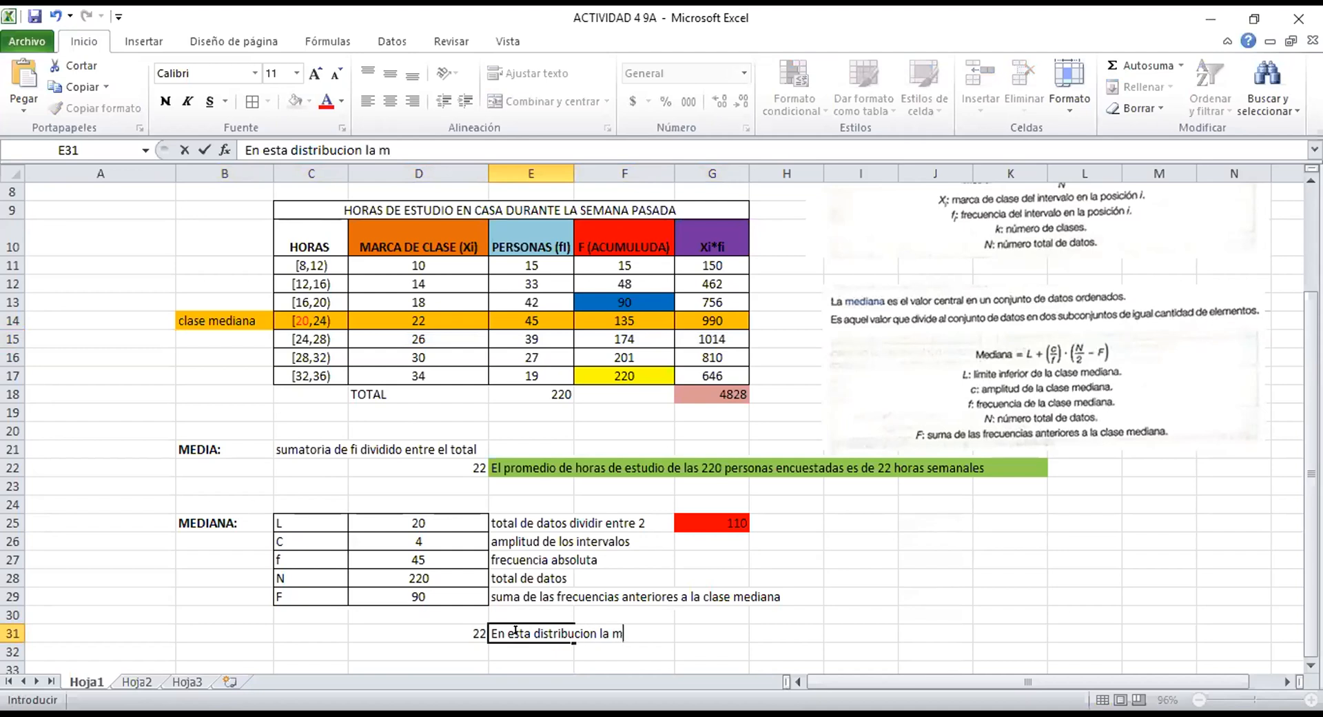
{"action": "type", "text": "ediana es "}
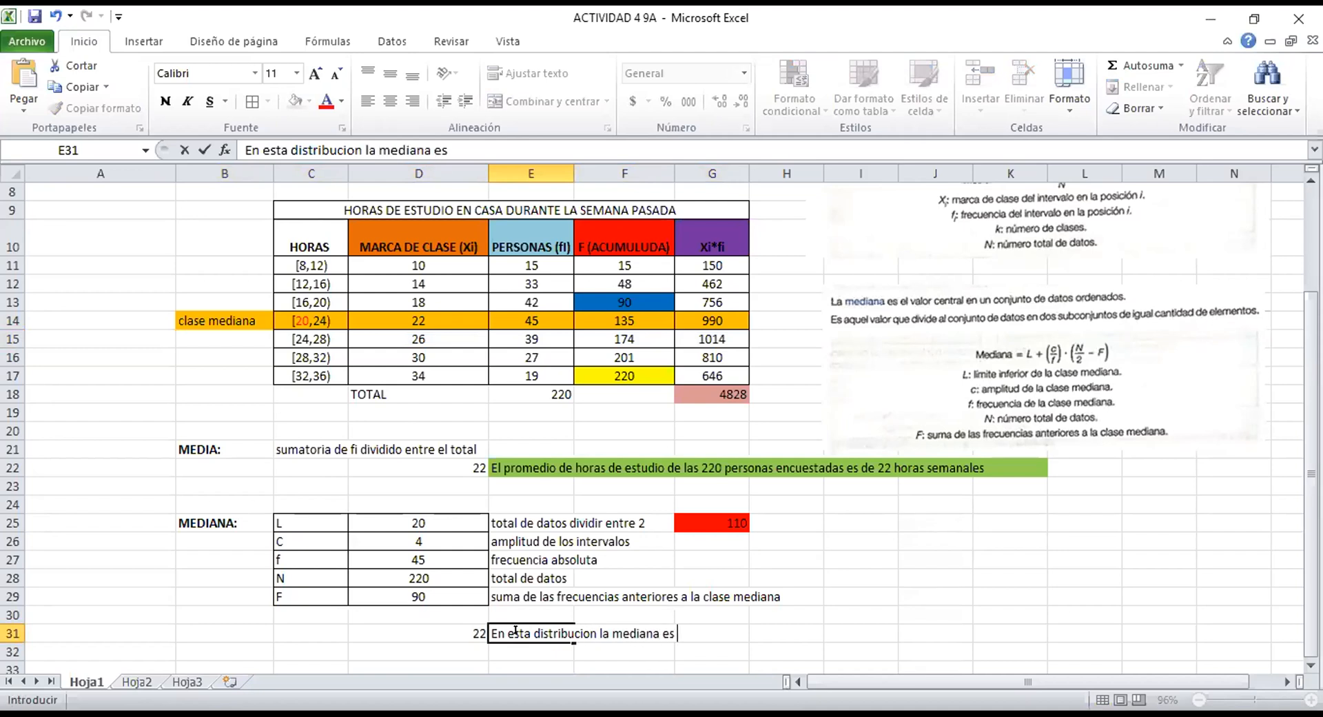
{"action": "type", "text": "22 horas"}
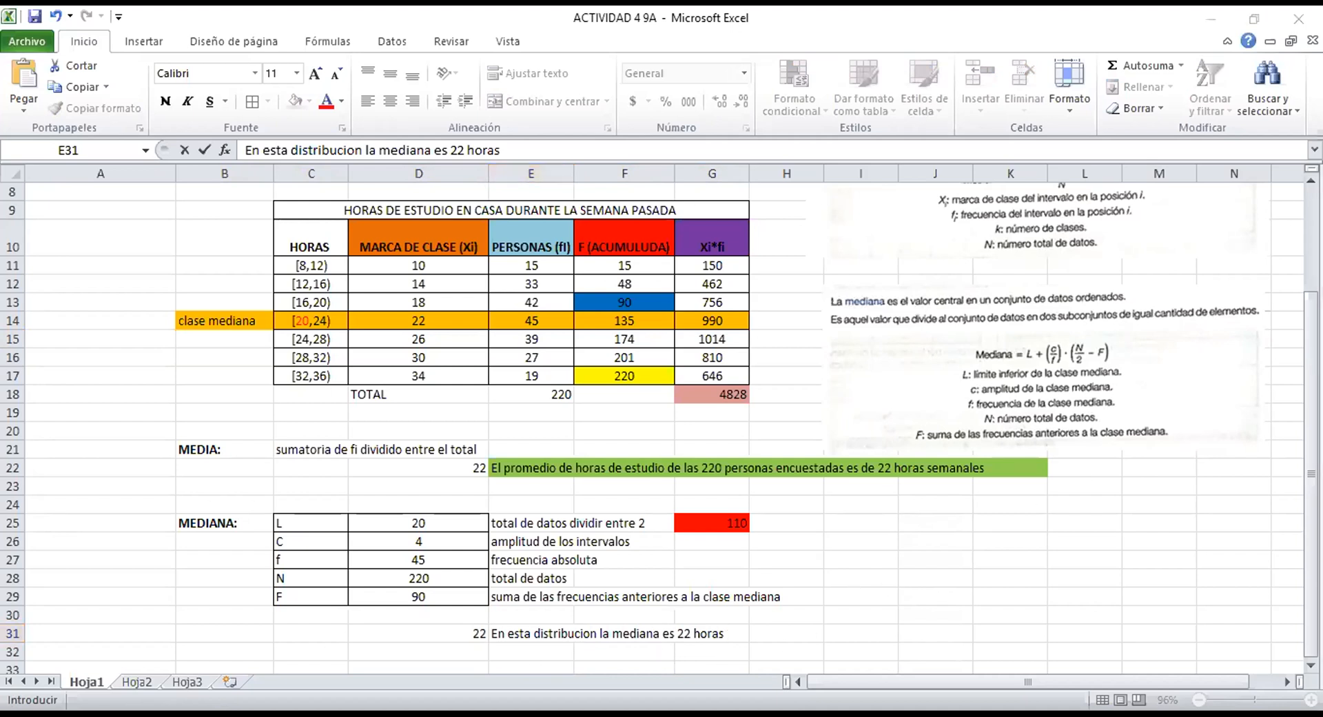
Consult the wording of the median interpretation in the ACTIVIDAD 4 9b workbook and return to ACTIVIDAD 4 9A.
{"action": "left_click", "coordinate": [514, 674]}
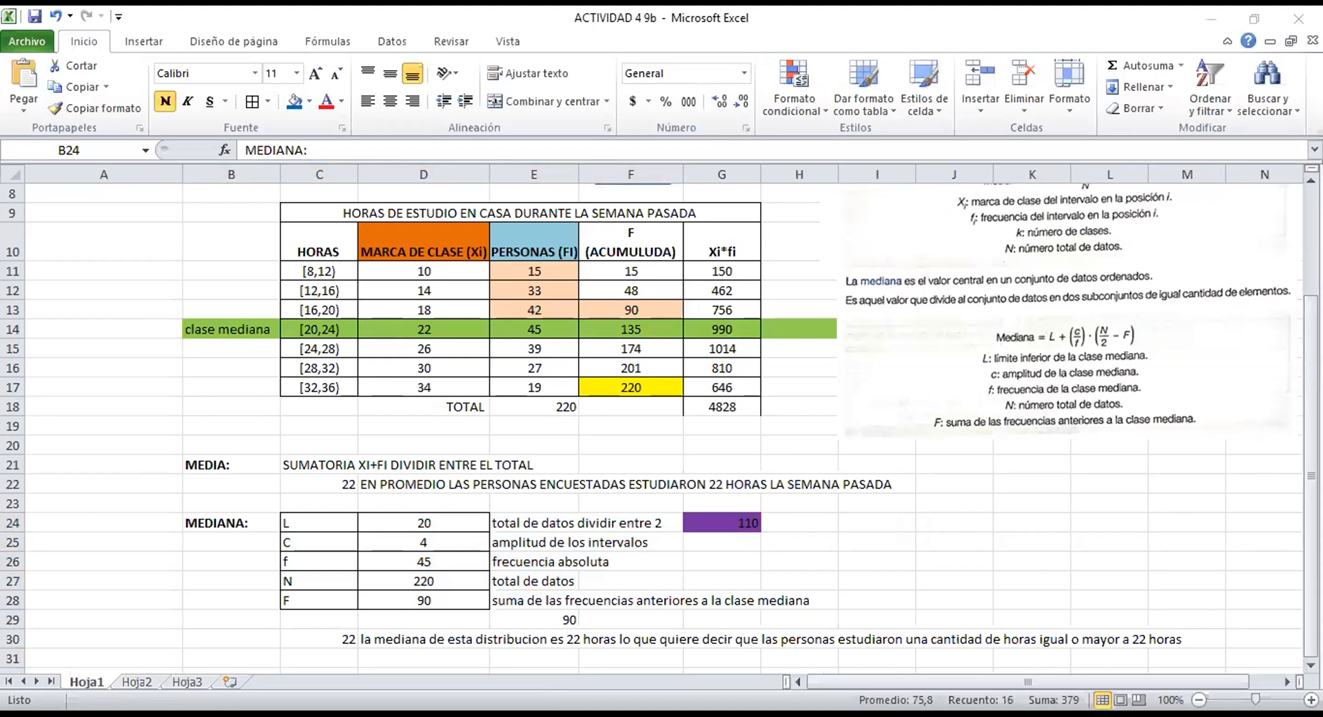
{"action": "left_click", "coordinate": [768, 628]}
{"action": "left_click", "coordinate": [732, 630]}
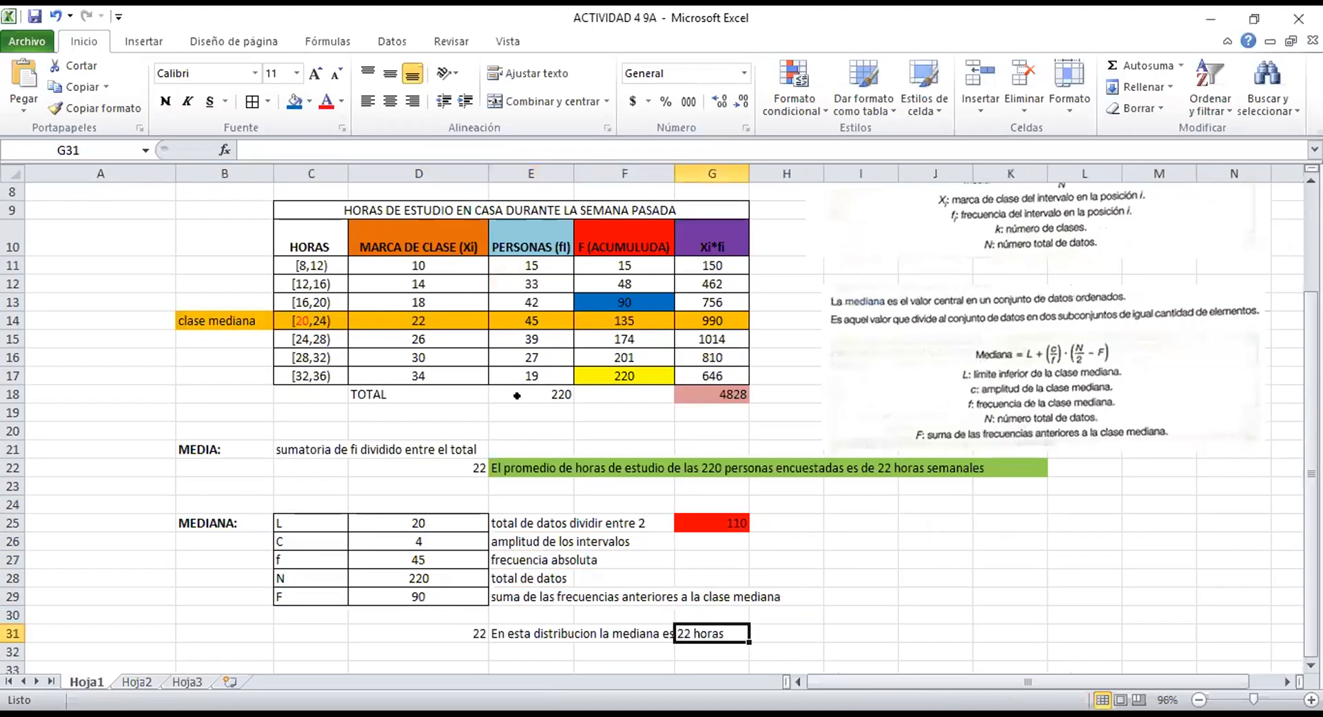
Extend the sentence in E31 with "lo que quiere decir que las personas estudian una cantidad igual o mayor a 22 horas semanales".
{"action": "left_click", "coordinate": [530, 633]}
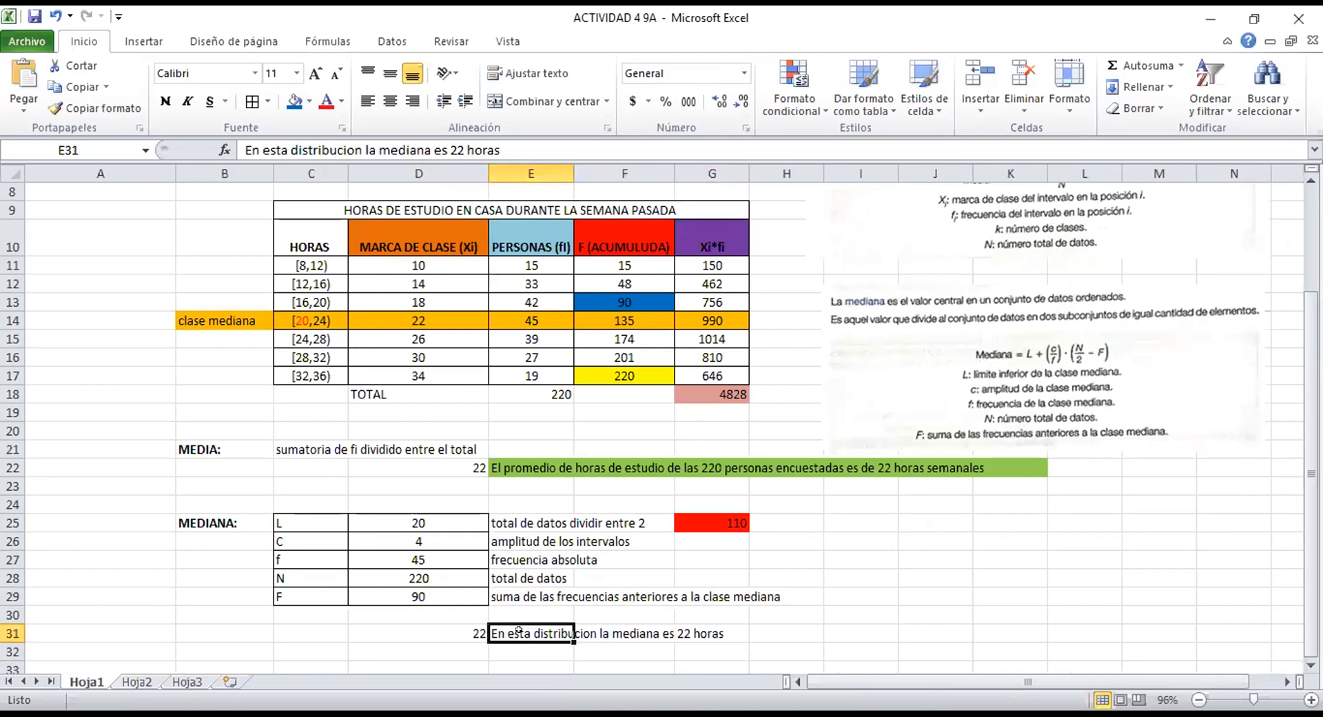
{"action": "left_click", "coordinate": [501, 149]}
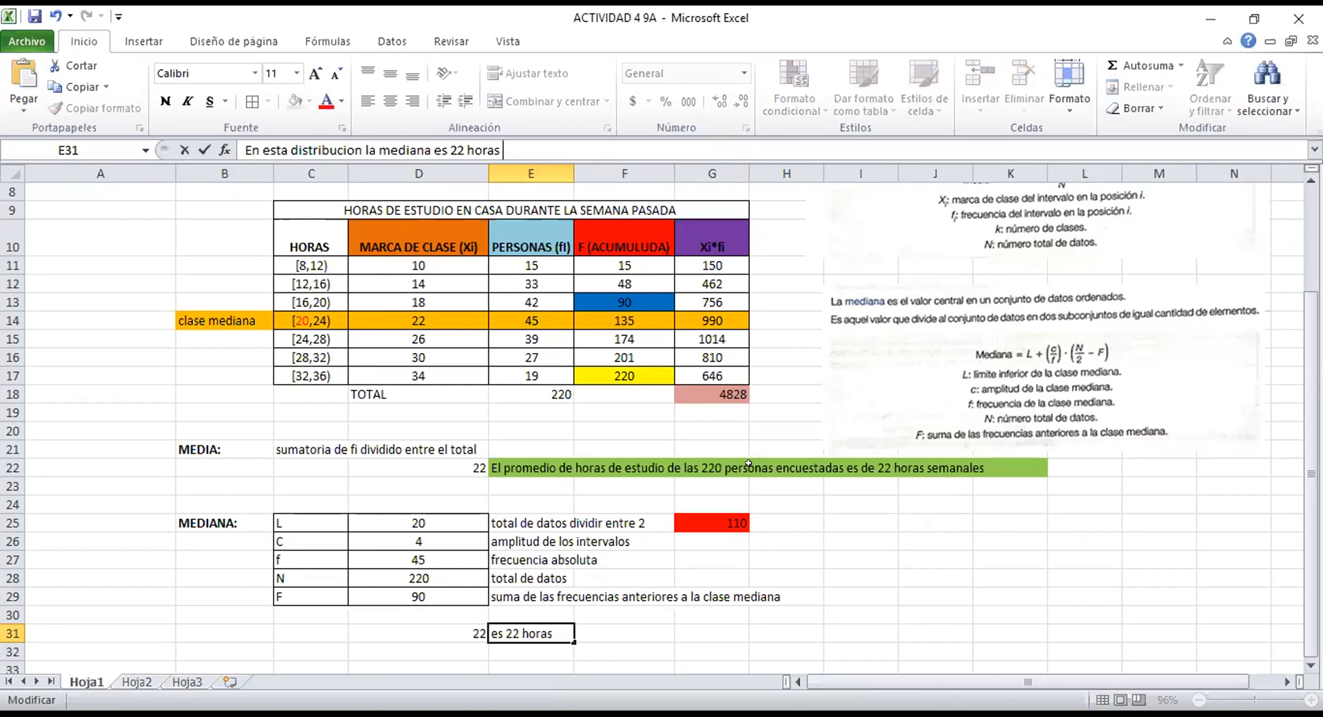
{"action": "type", "text": "lo que quiere dec"}
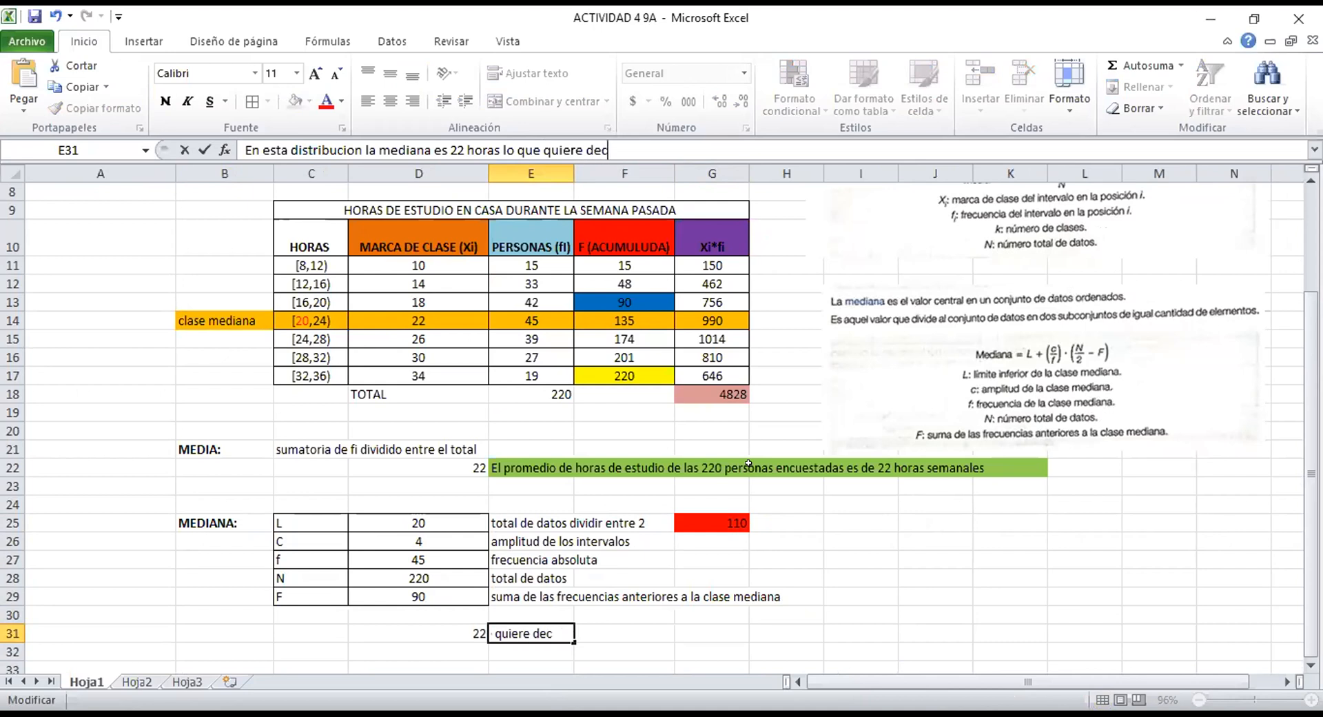
{"action": "type", "text": "ir que las"}
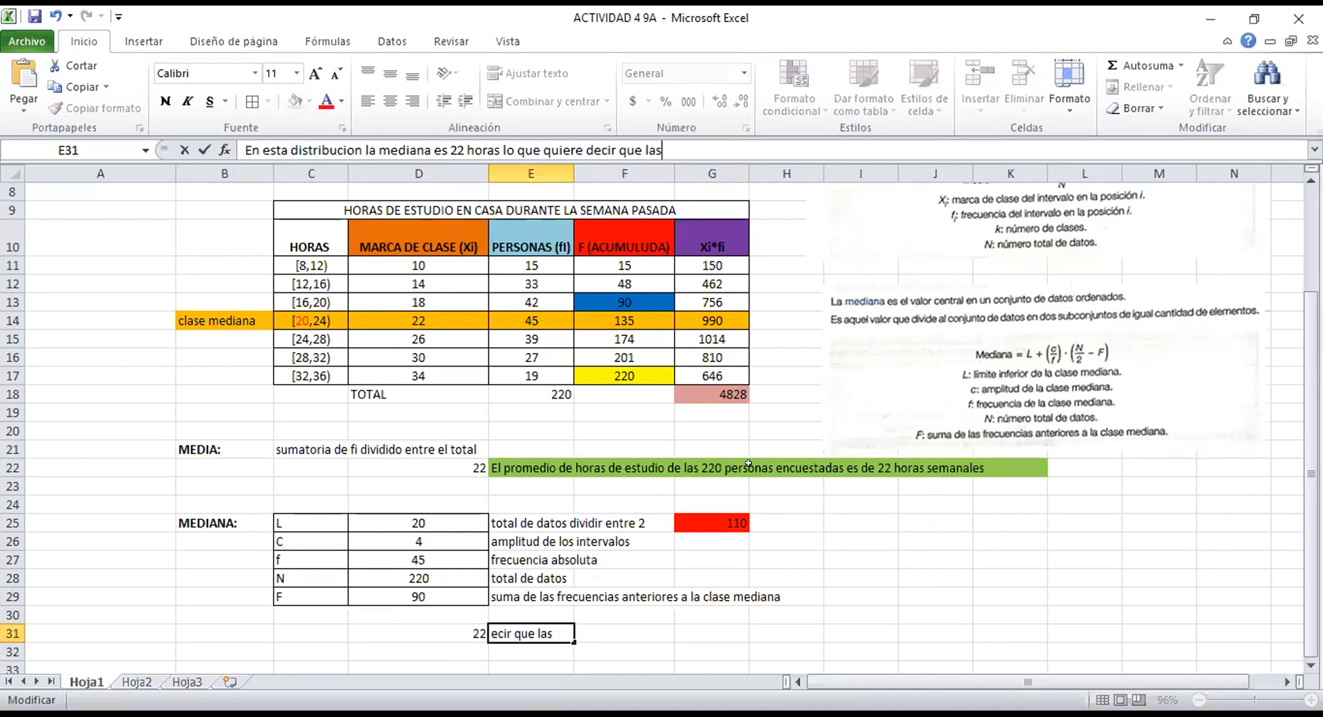
{"action": "type", "text": " personas"}
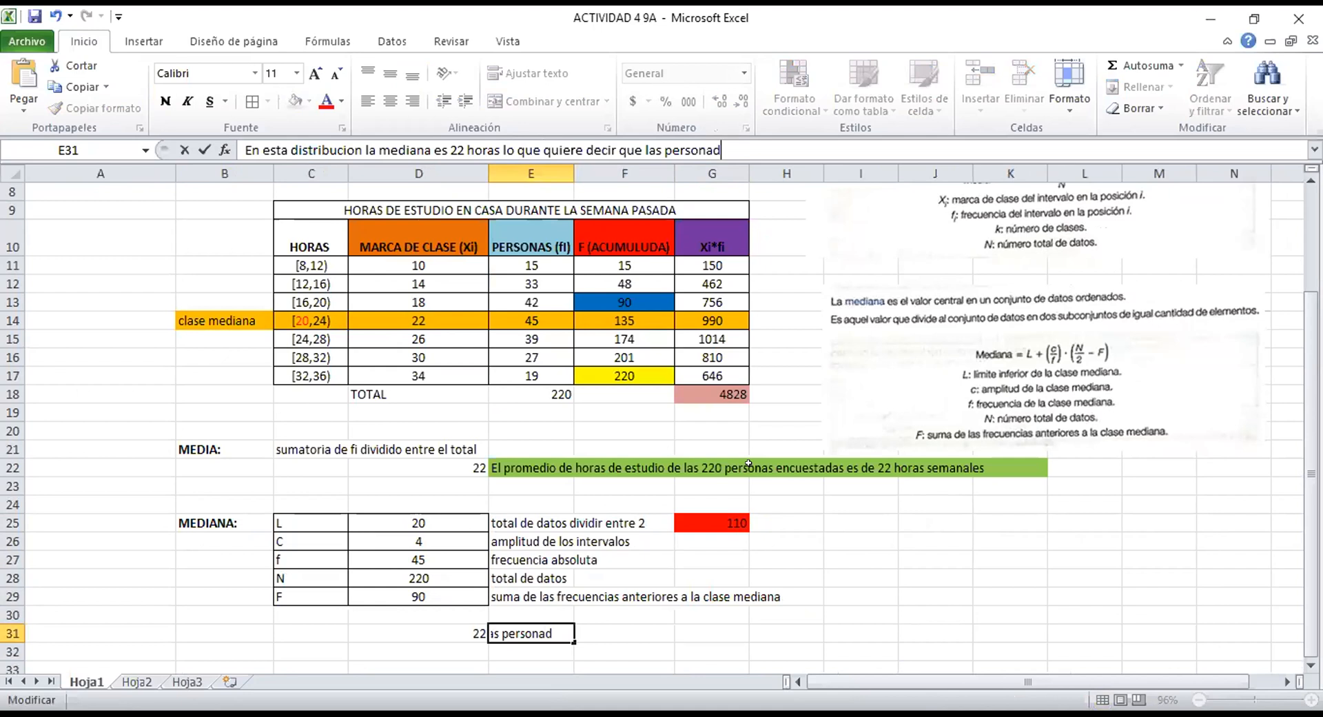
{"action": "type", "text": " estudian"}
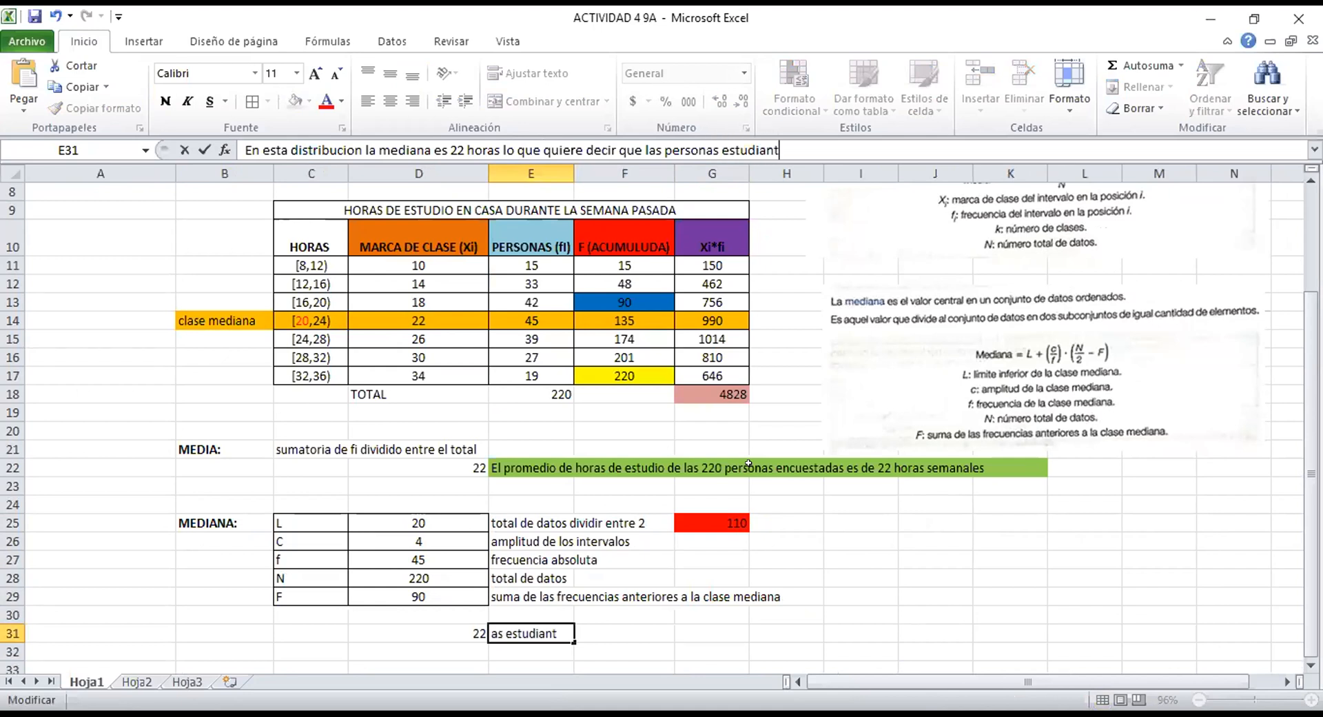
{"action": "type", "text": " una cantidad d"}
{"action": "key", "text": "BackSpace"}
{"action": "type", "text": "igual o may"}
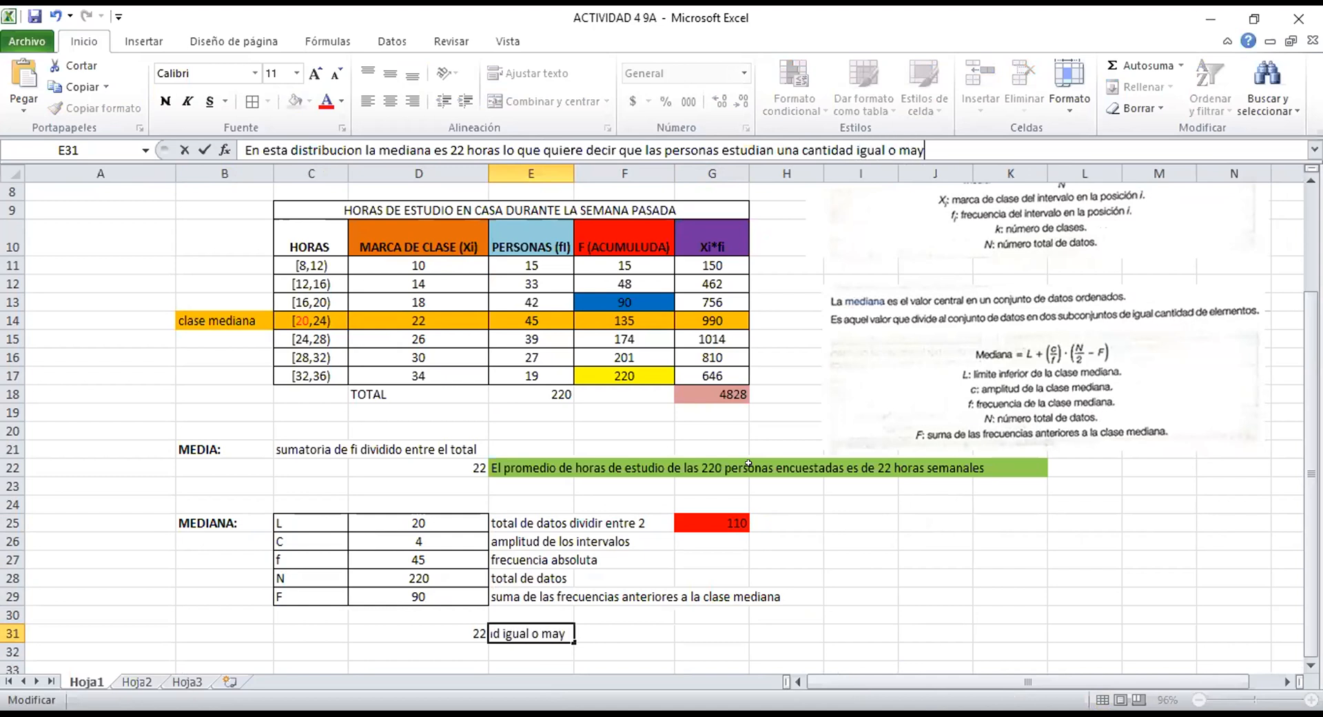
{"action": "type", "text": "or a 22"}
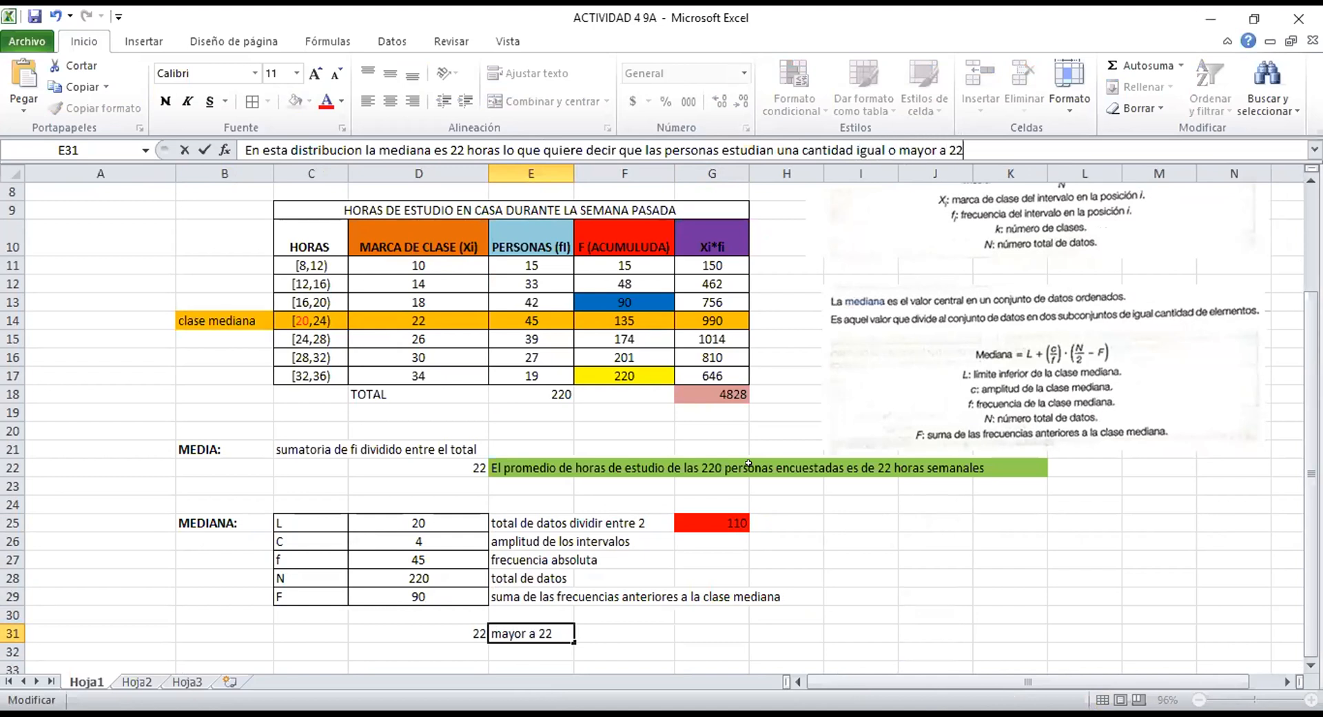
{"action": "type", "text": " horas"}
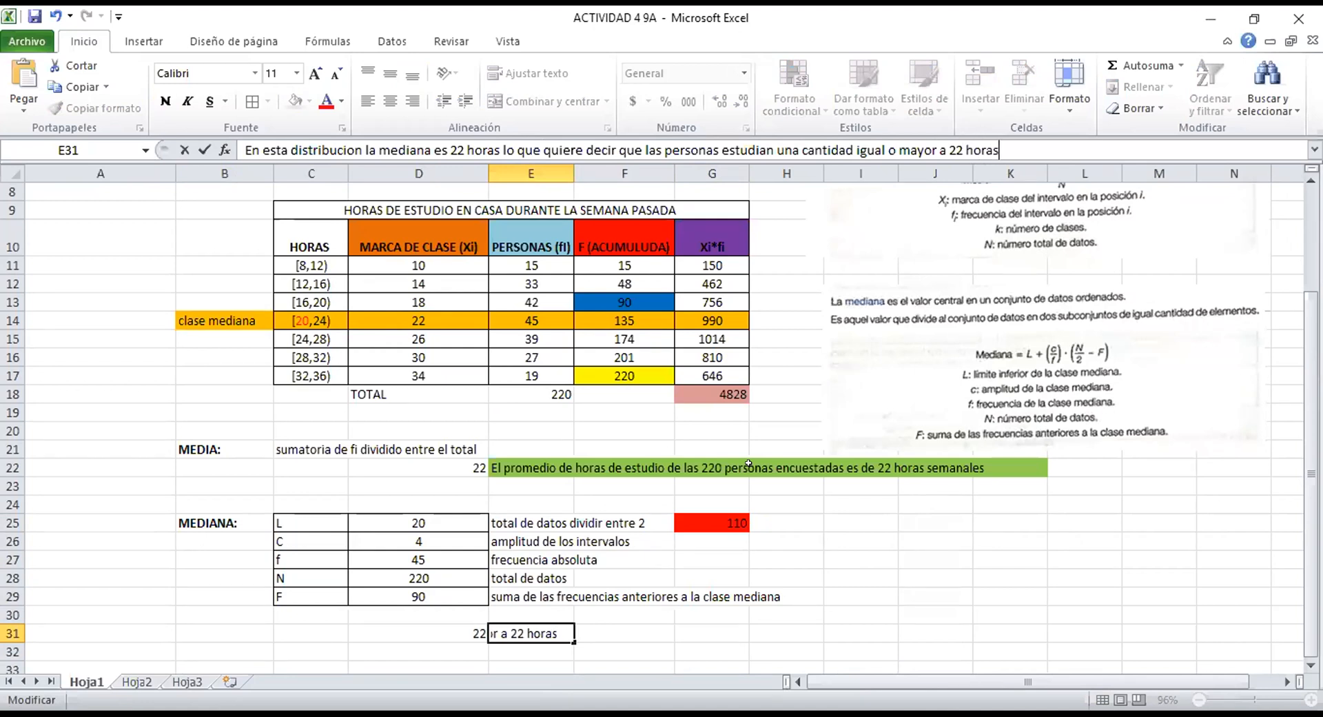
{"action": "type", "text": " semanales"}
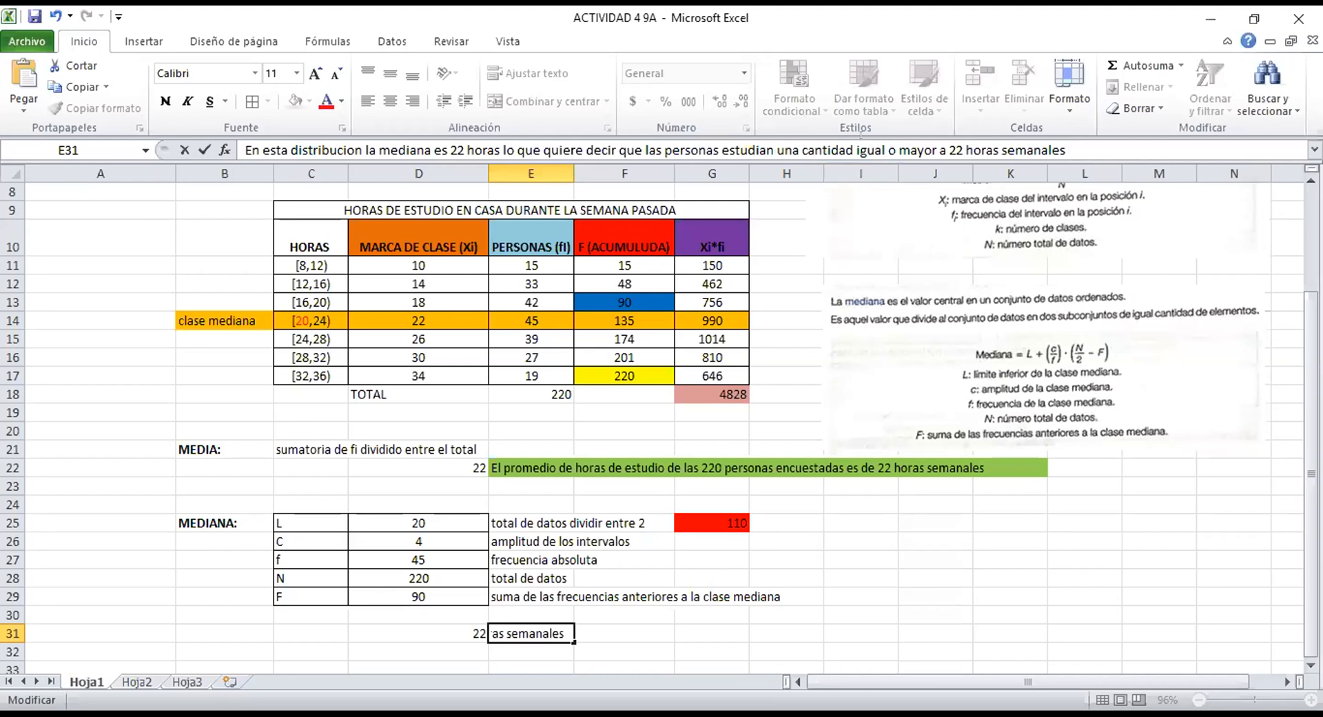
Reword the comparison in E31's interpretation to "una cantidadmeno o igual , mayor a 22 horas semanales".
{"action": "type", "text": "meno o"}
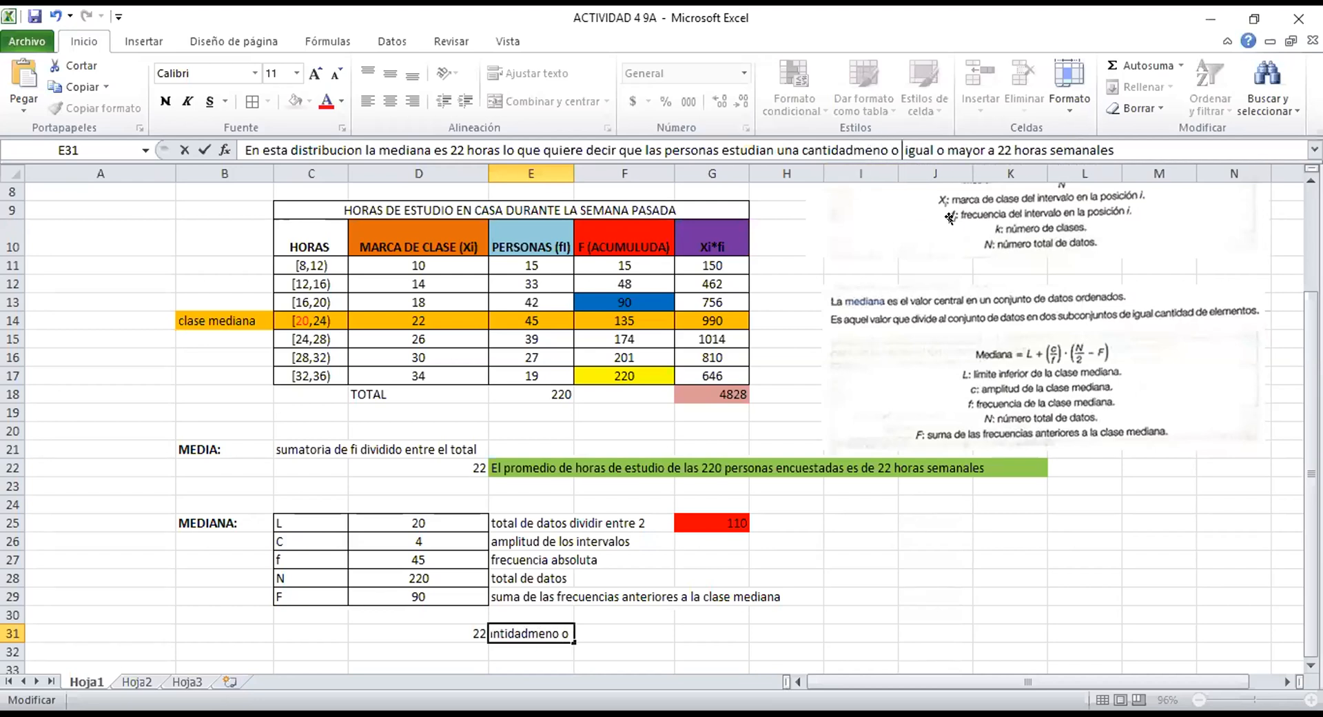
{"action": "left_click", "coordinate": [944, 149]}
{"action": "key", "text": "BackSpace"}
{"action": "key", "text": "BackSpace"}
{"action": "type", "text": ","}
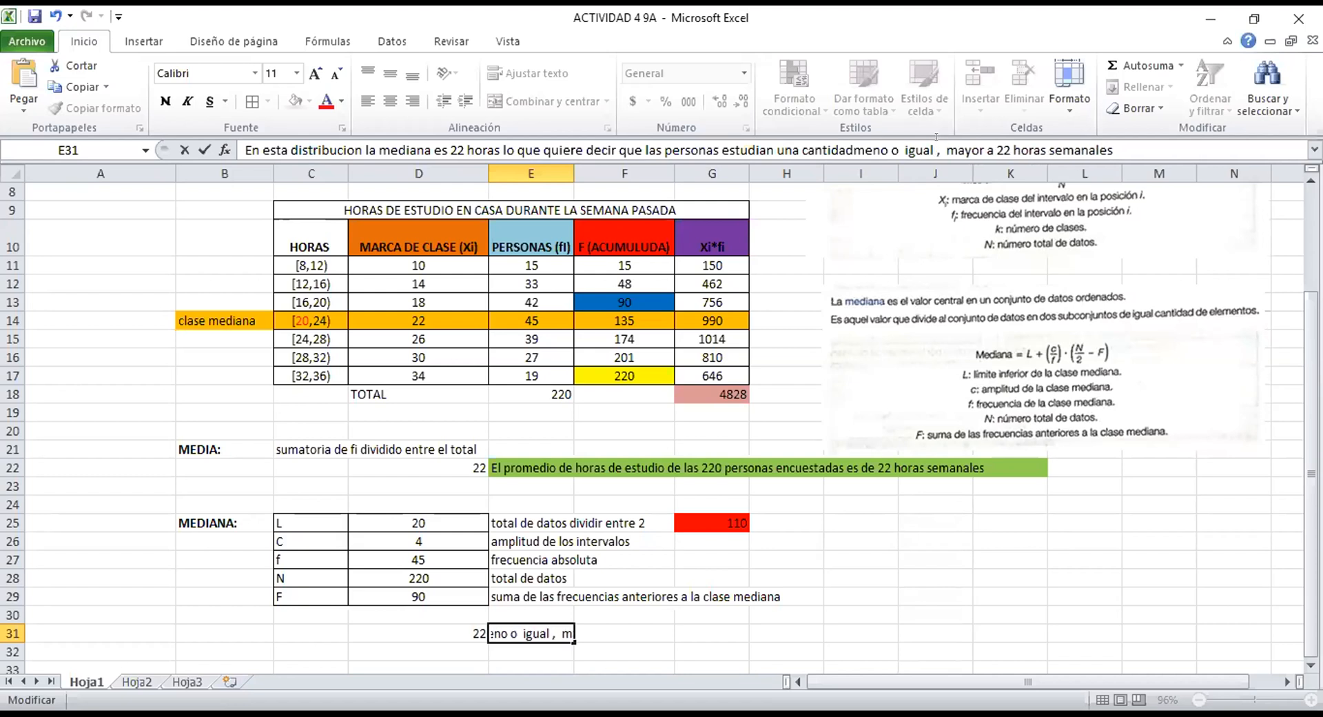
{"action": "left_click", "coordinate": [440, 318]}
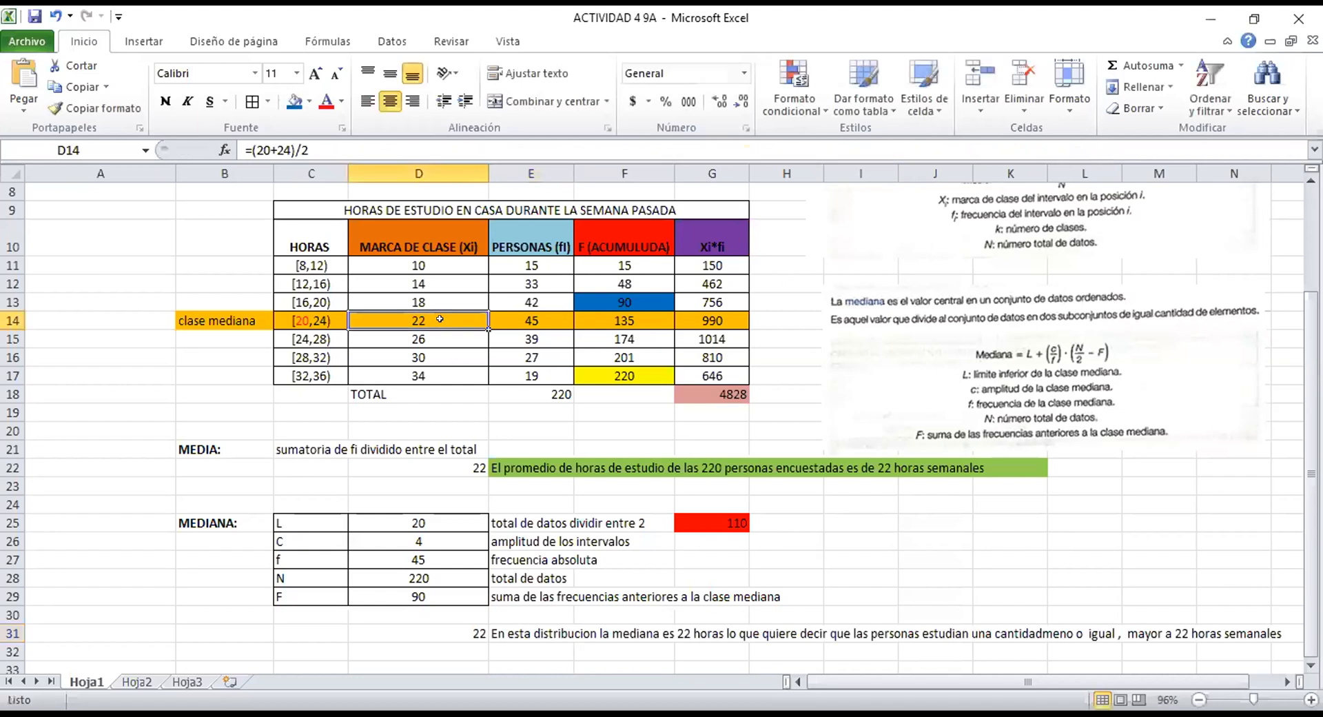
Examine the class marks above and below the median class and the median class's own mark in D14.
{"action": "left_click_drag", "start_coordinate": [424, 304], "coordinate": [422, 261]}
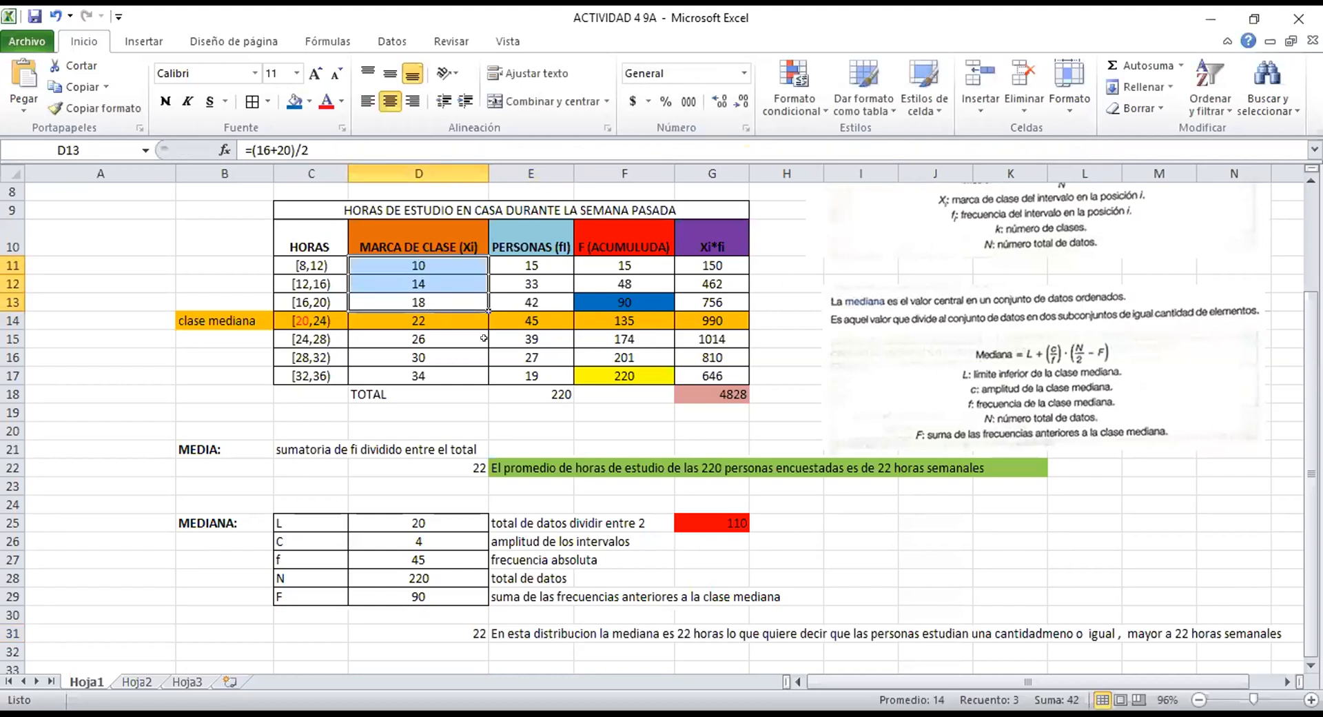
{"action": "left_click_drag", "start_coordinate": [441, 335], "coordinate": [452, 370]}
{"action": "left_click", "coordinate": [409, 320]}
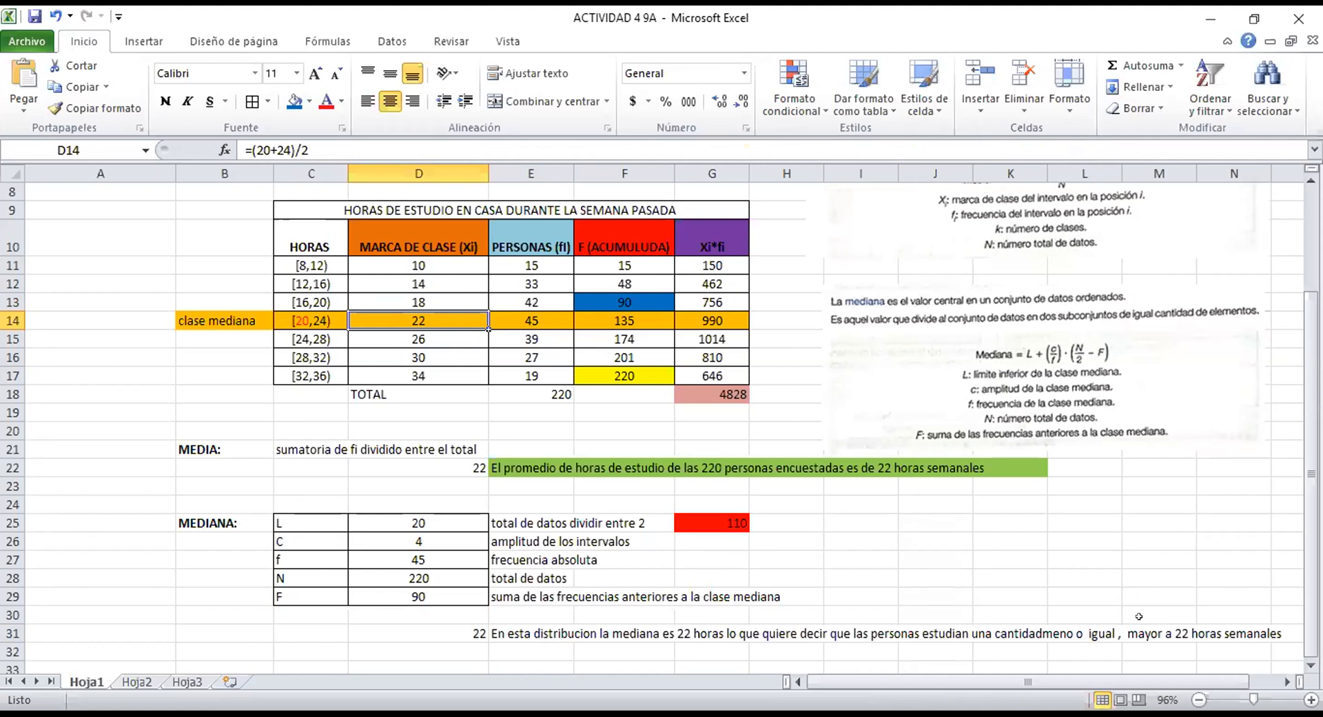
Fill cell E31, where the median's interpretation starts, with the standard light green color.
{"action": "left_click", "coordinate": [491, 631]}
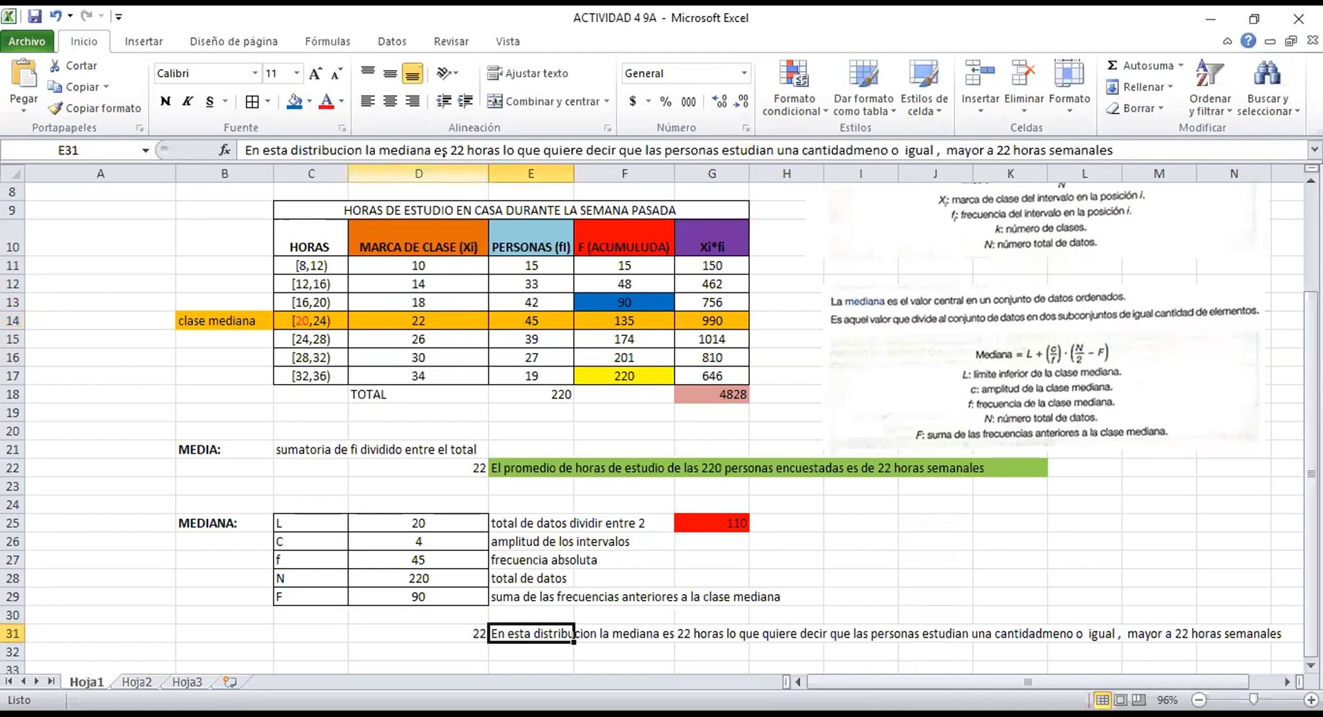
{"action": "left_click", "coordinate": [309, 101]}
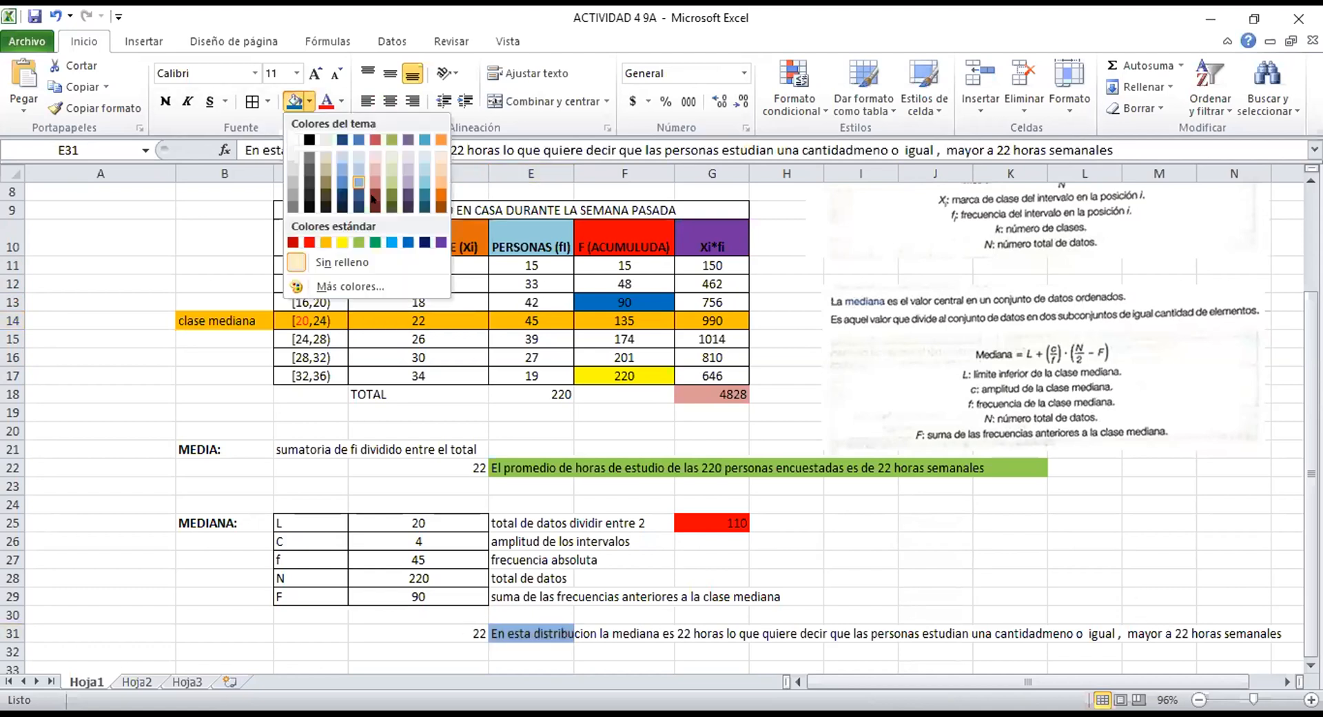
{"action": "left_click", "coordinate": [359, 242]}
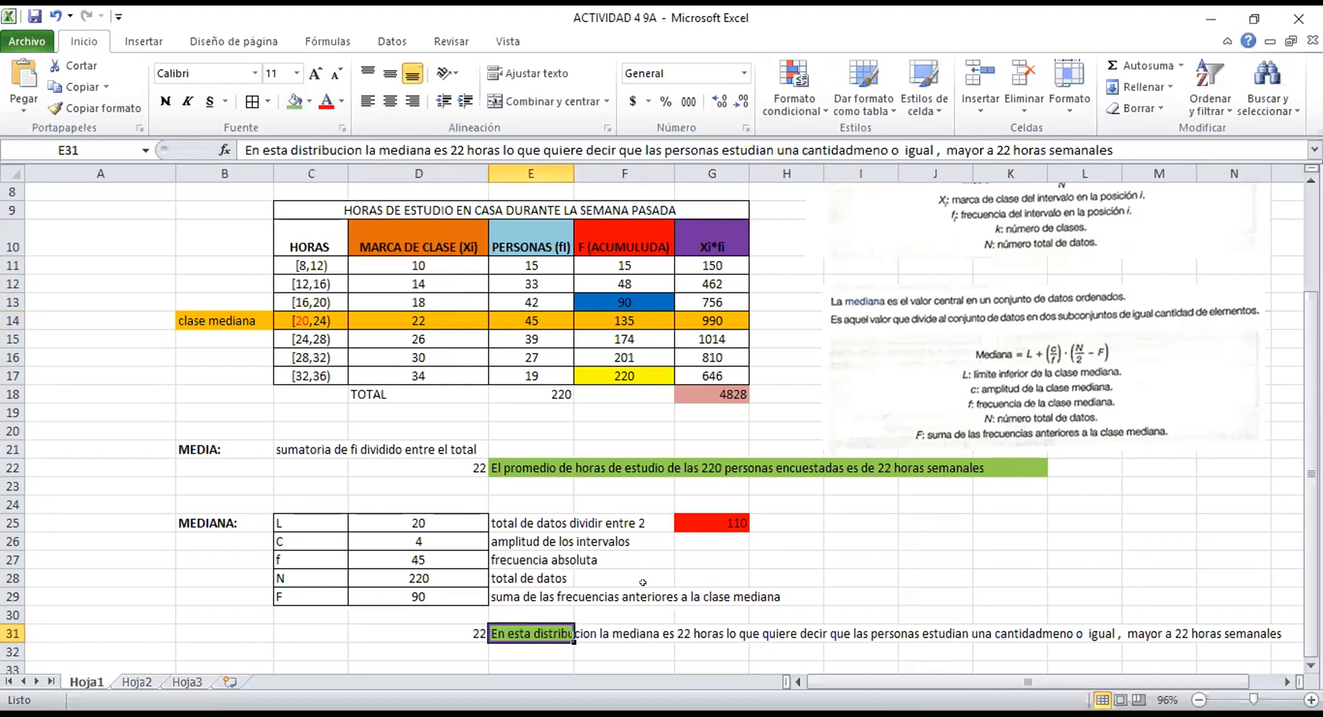
{"action": "left_click", "coordinate": [750, 589]}
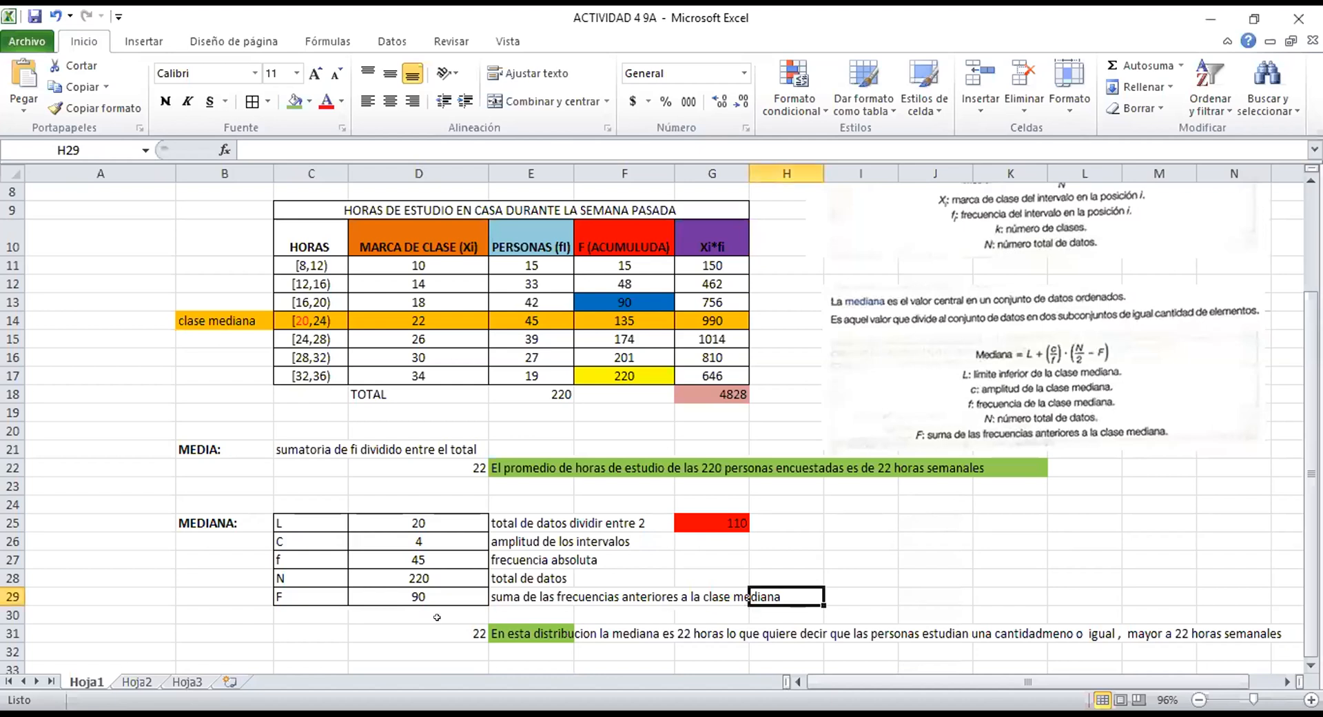
Review the median formula in D31, the half-total in G25, the cumulative frequencies F11:F14 and the median class row.
{"action": "left_click", "coordinate": [437, 629]}
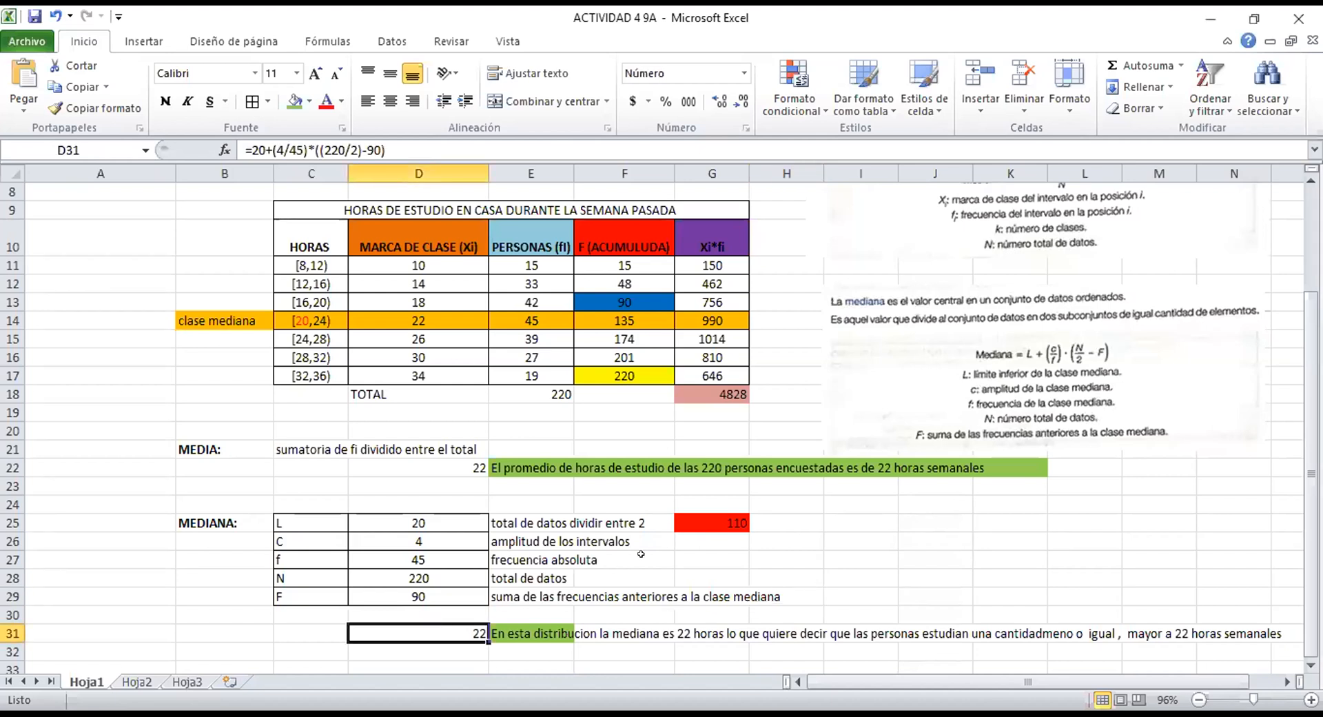
{"action": "left_click", "coordinate": [689, 524]}
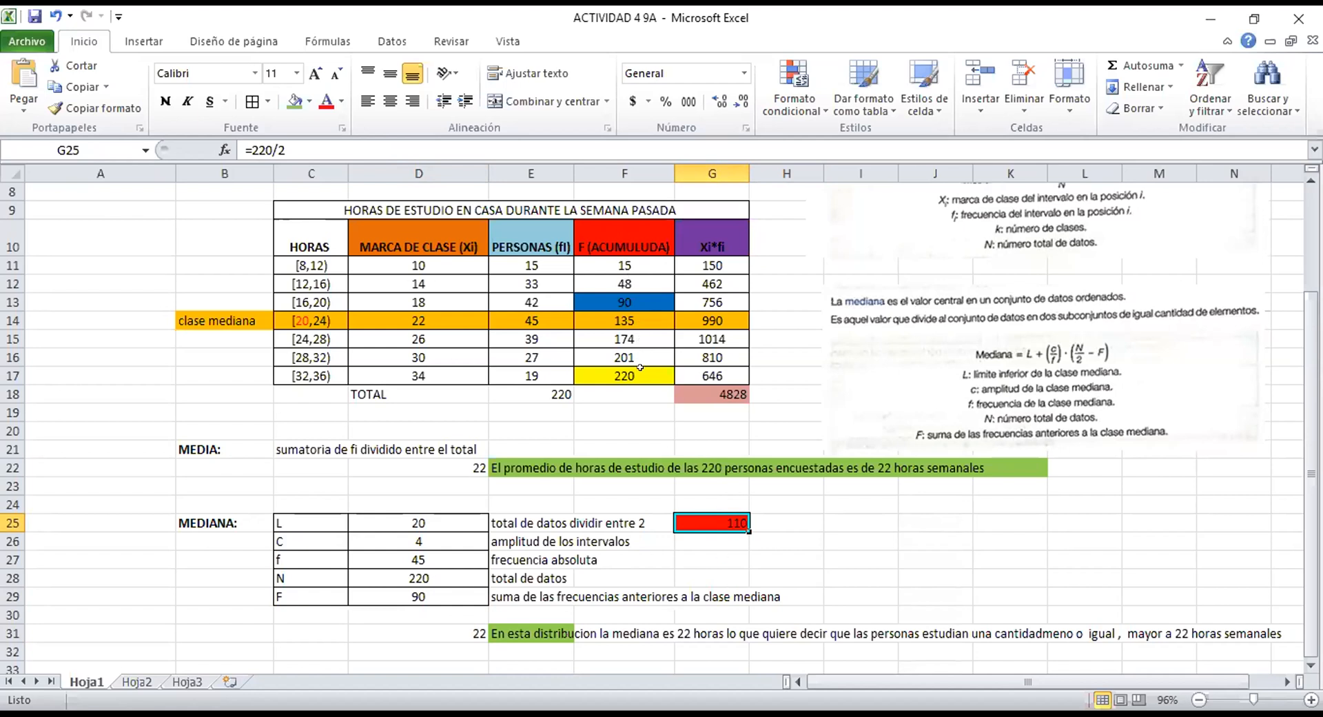
{"action": "left_click", "coordinate": [628, 262]}
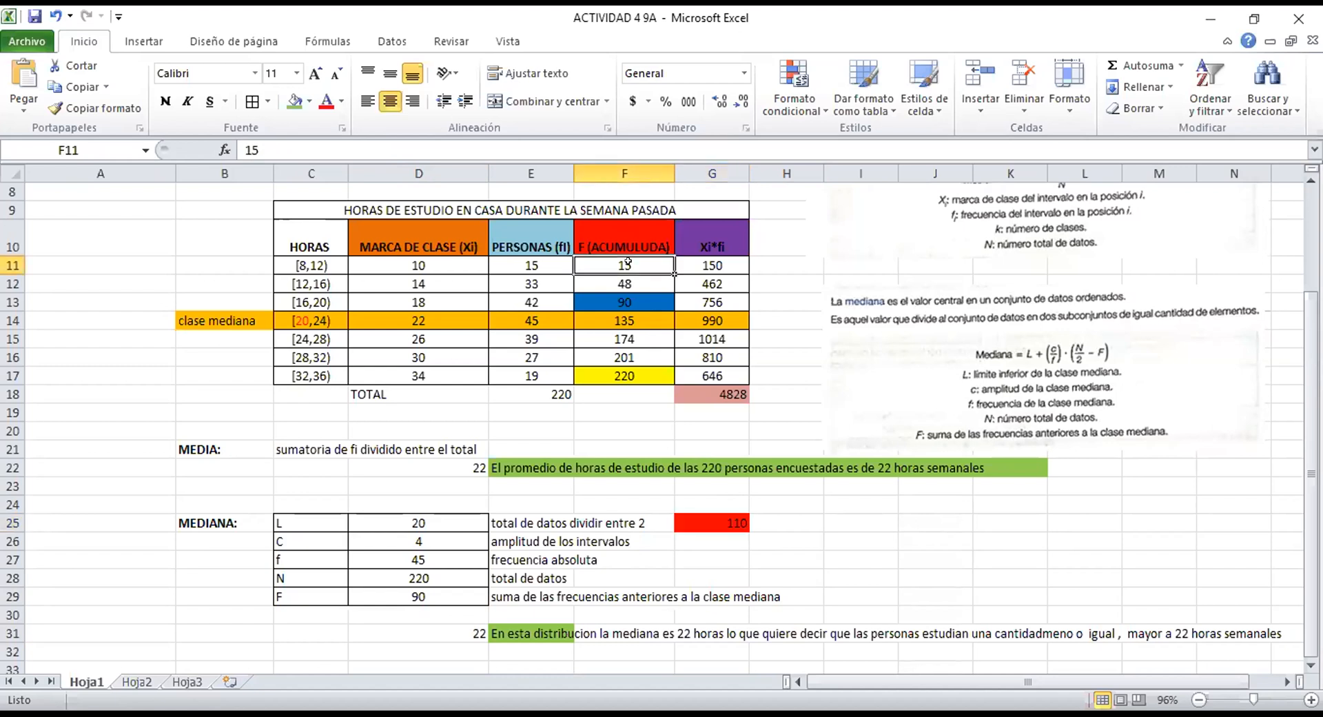
{"action": "key", "text": "Down"}
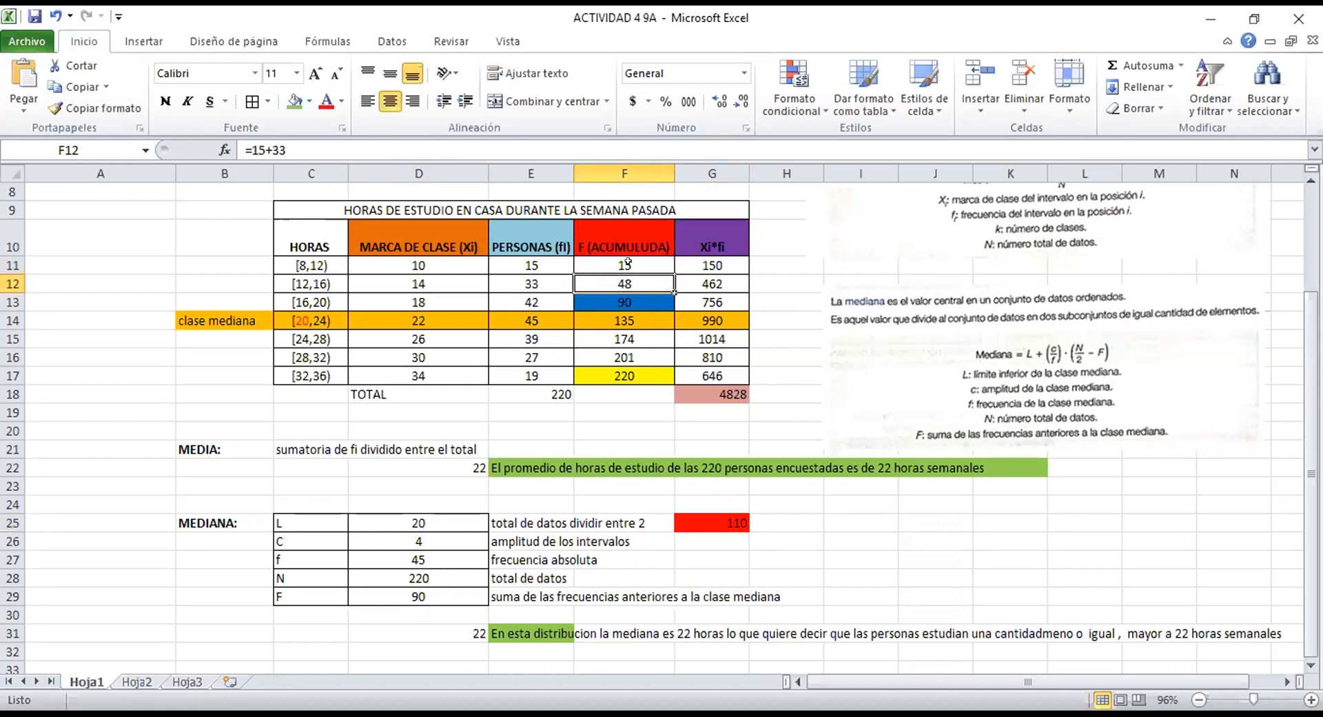
{"action": "key", "text": "Down"}
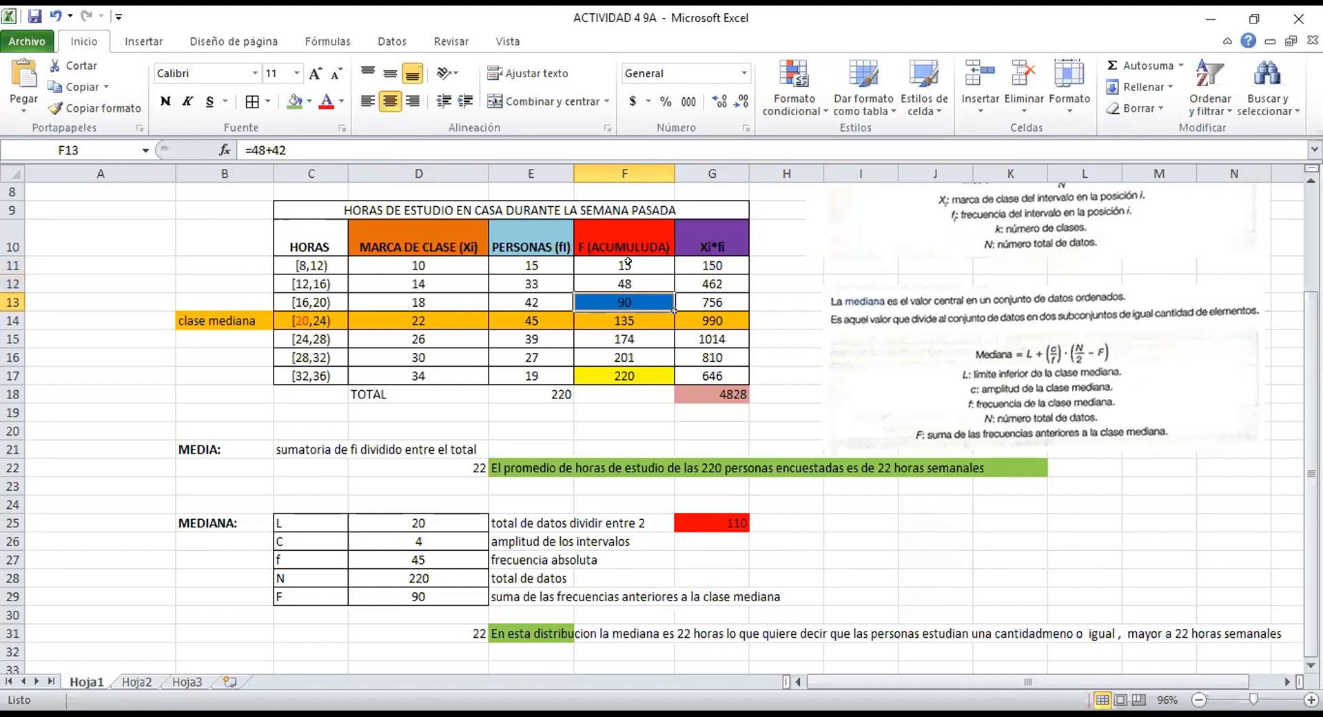
{"action": "key", "text": "Down"}
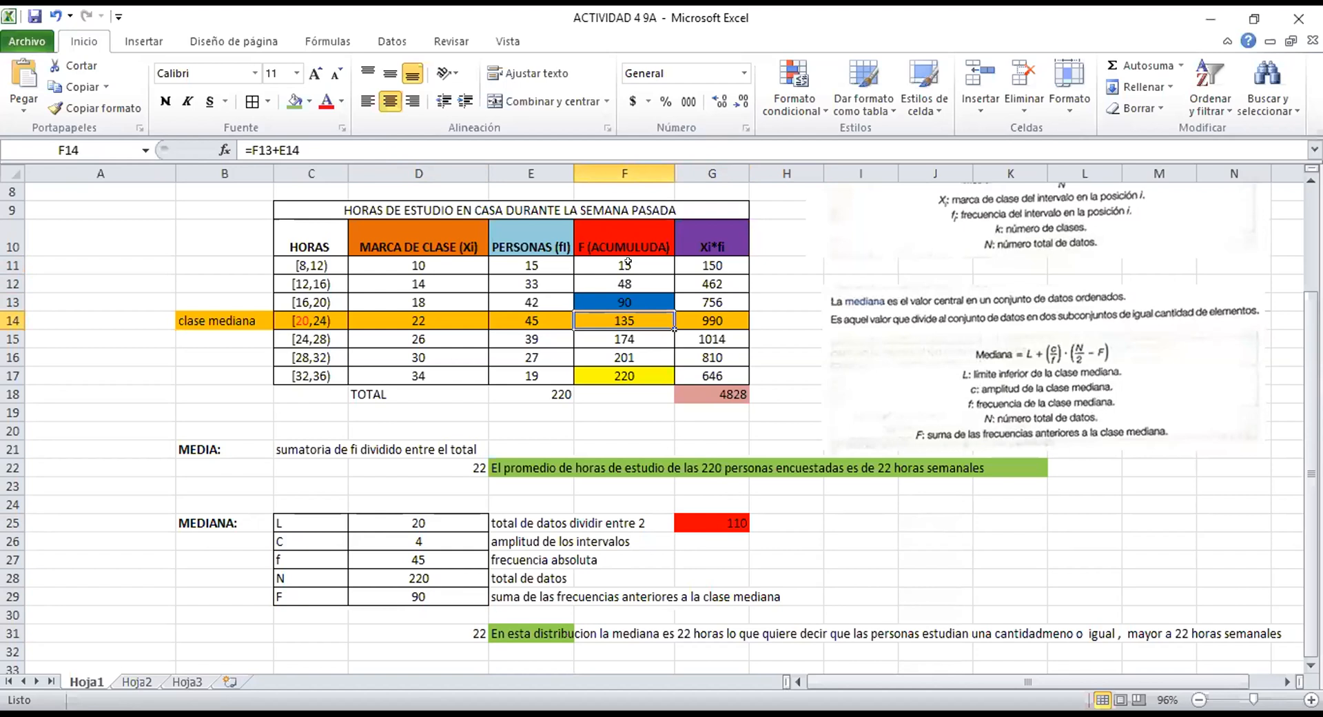
{"action": "left_click_drag", "start_coordinate": [716, 320], "coordinate": [255, 309]}
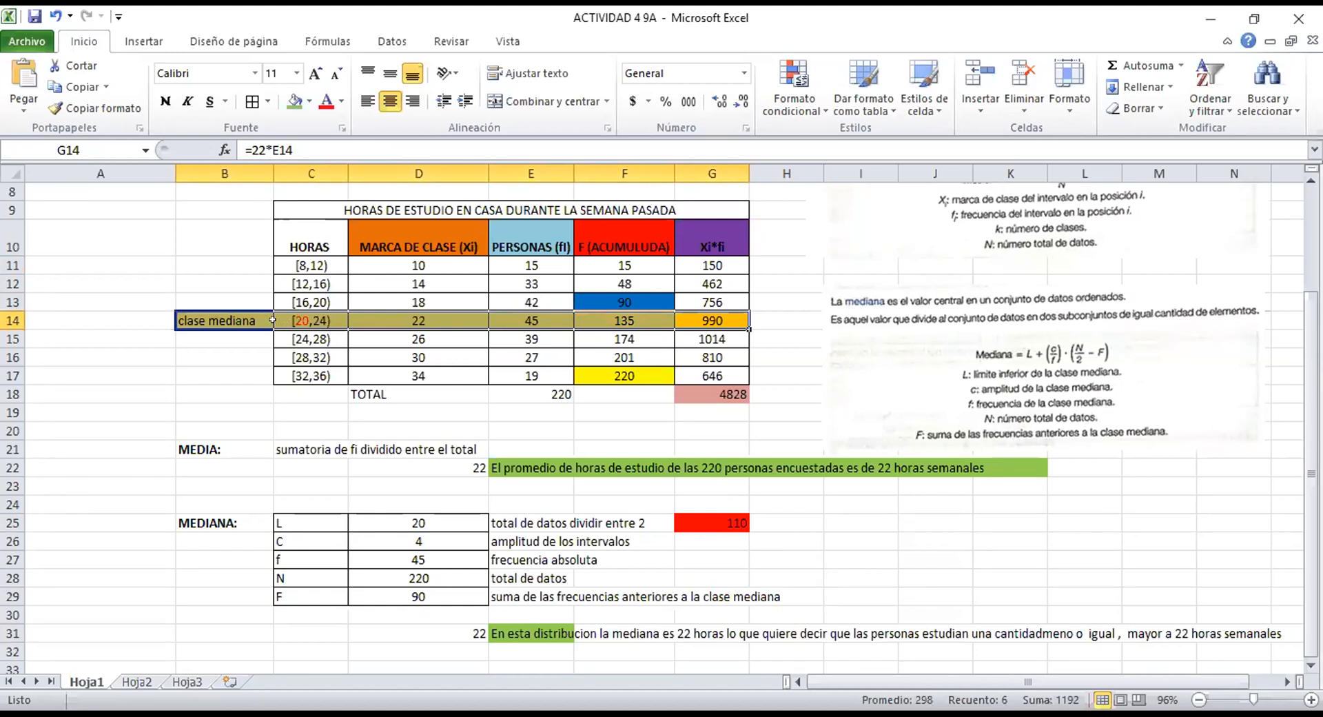
{"action": "left_click_drag", "start_coordinate": [208, 292], "coordinate": [690, 294]}
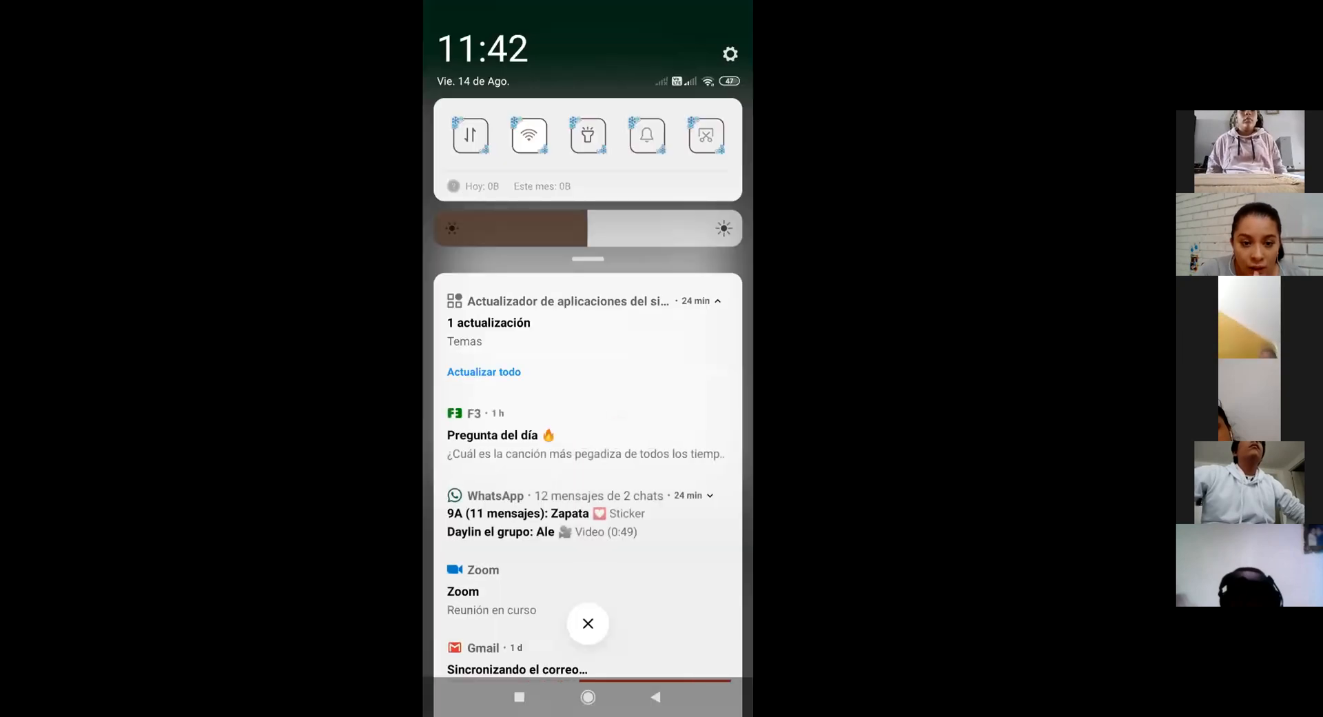
Return to the ongoing Zoom meeting from the phone's notifications.
{"action": "left_click", "coordinate": [588, 415]}
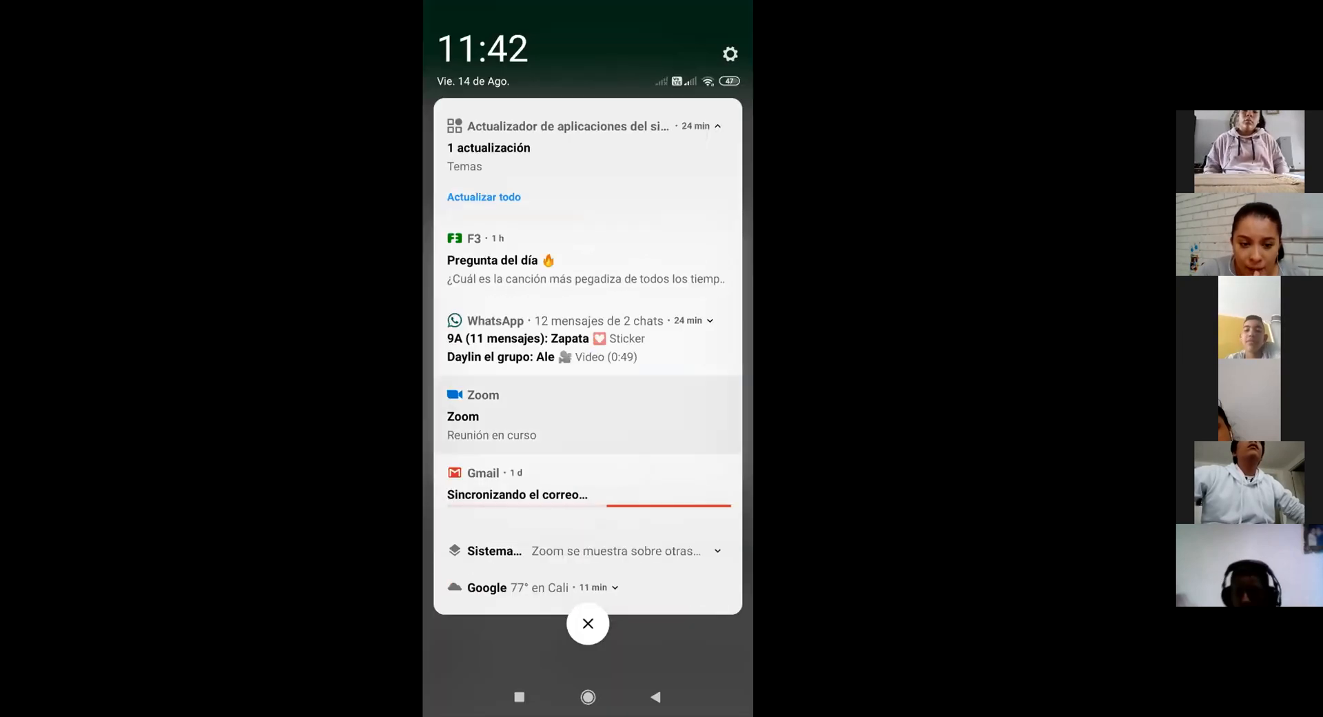